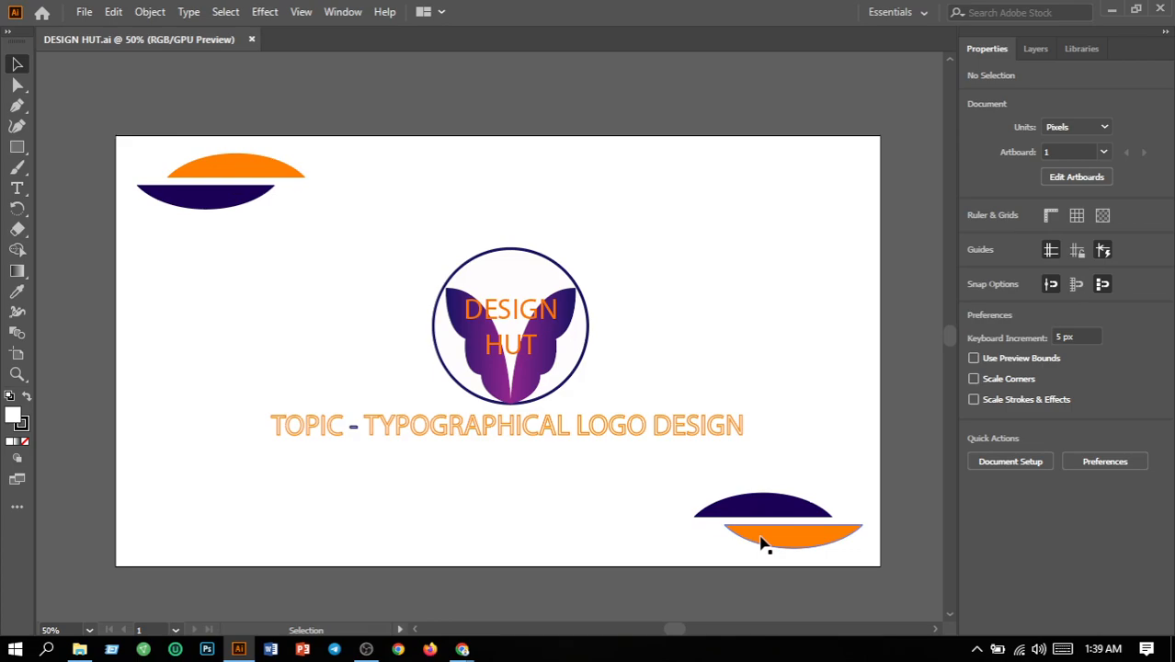
# - Select the two navy arc shapes in opposite corners of the artboard and nudge them 5 px to the right overall
pyautogui.click(216, 211)
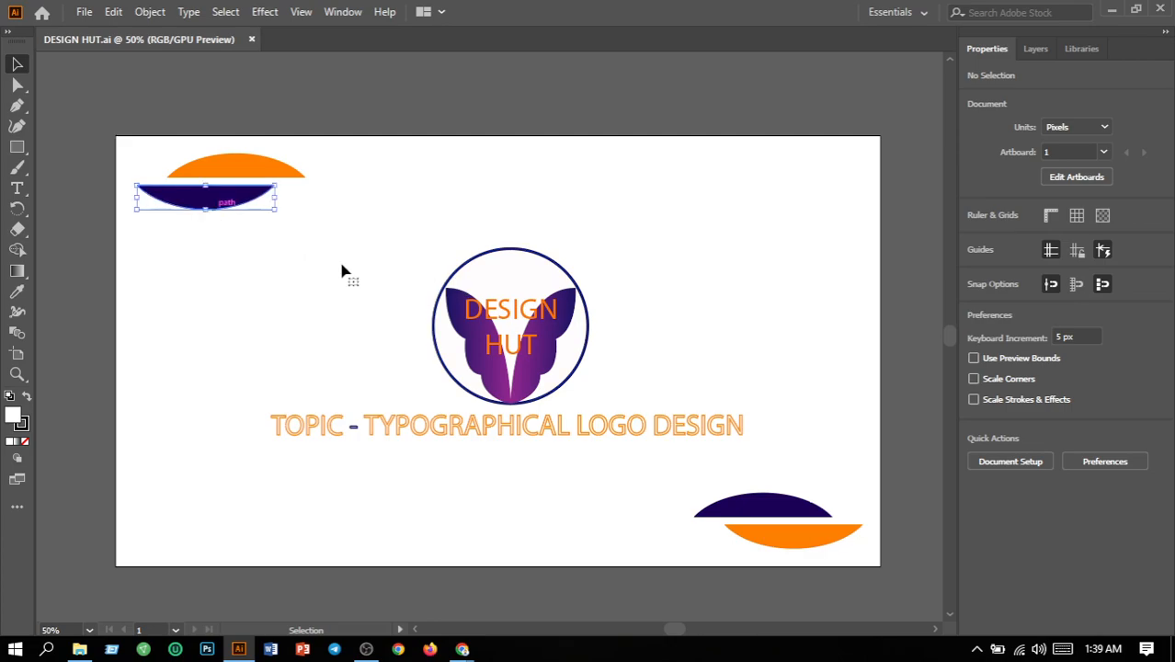
pyautogui.press('a')
pyautogui.keyDown('shift'); pyautogui.click(752, 513); pyautogui.keyUp('shift')
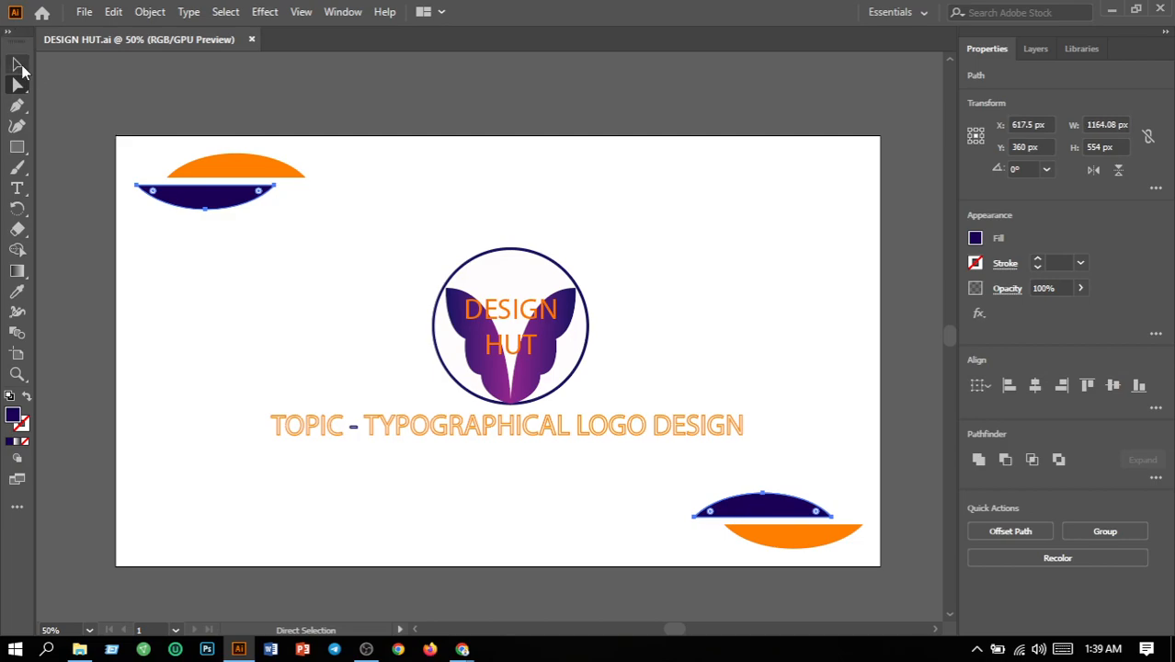
pyautogui.press('ctrl')
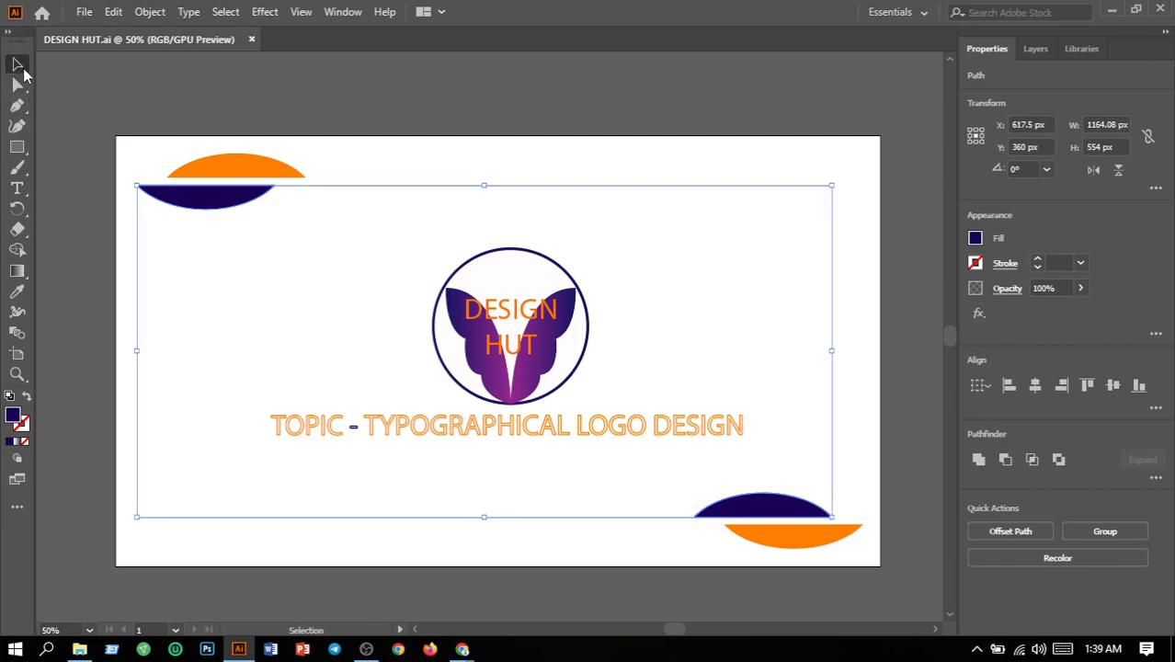
pyautogui.press('Right')
pyautogui.press('Right')
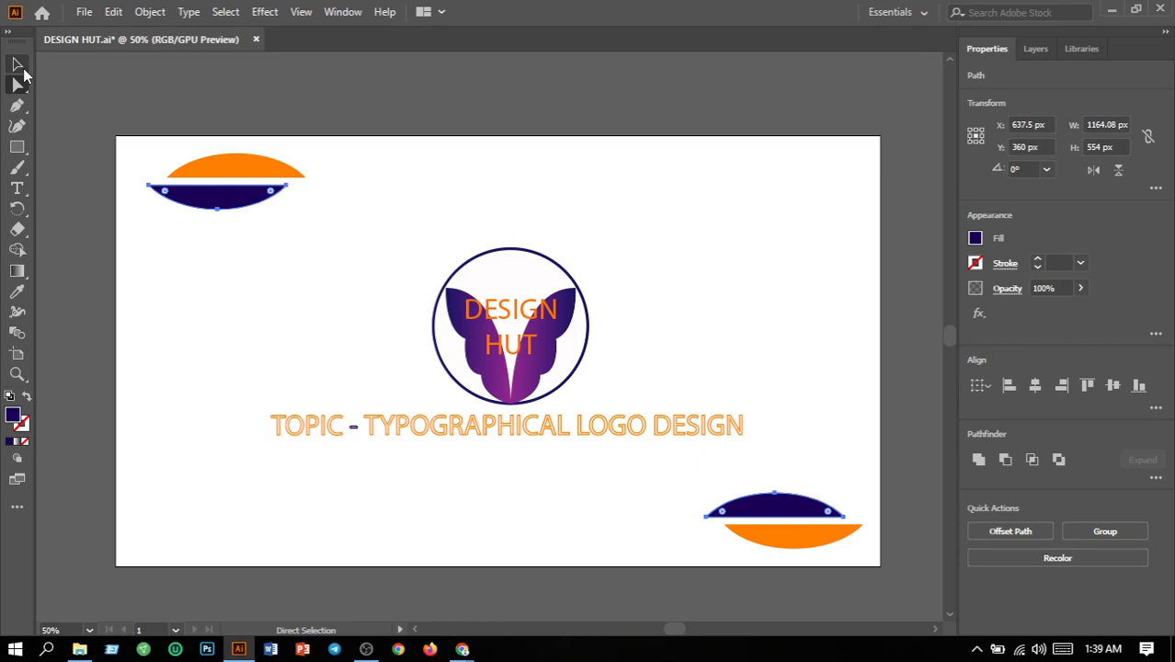
pyautogui.press('Left')
pyautogui.press('Left')
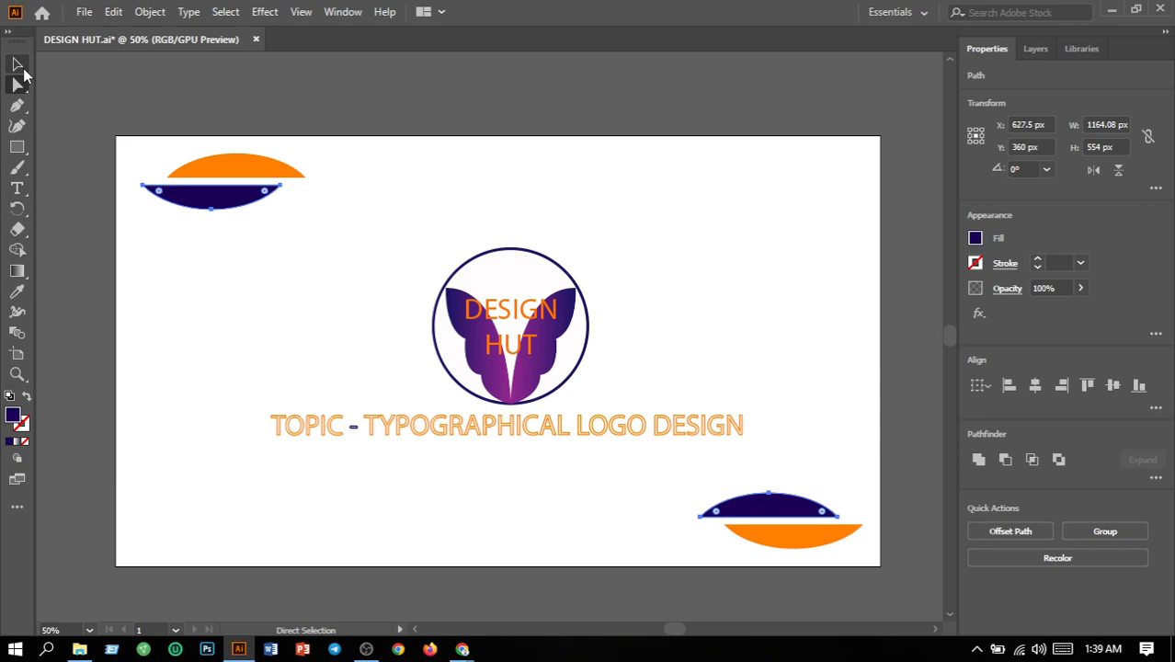
pyautogui.press('Left')
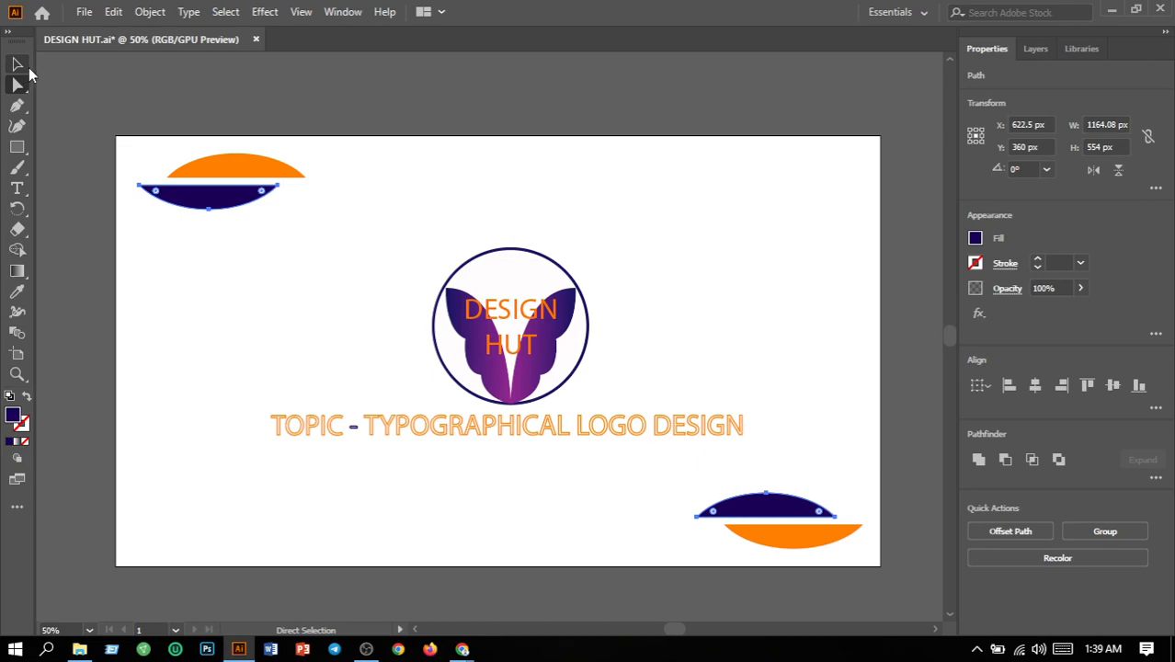
# - Change the fill of both navy arc shapes to a bright green with a hue of 112°
pyautogui.click(18, 64)
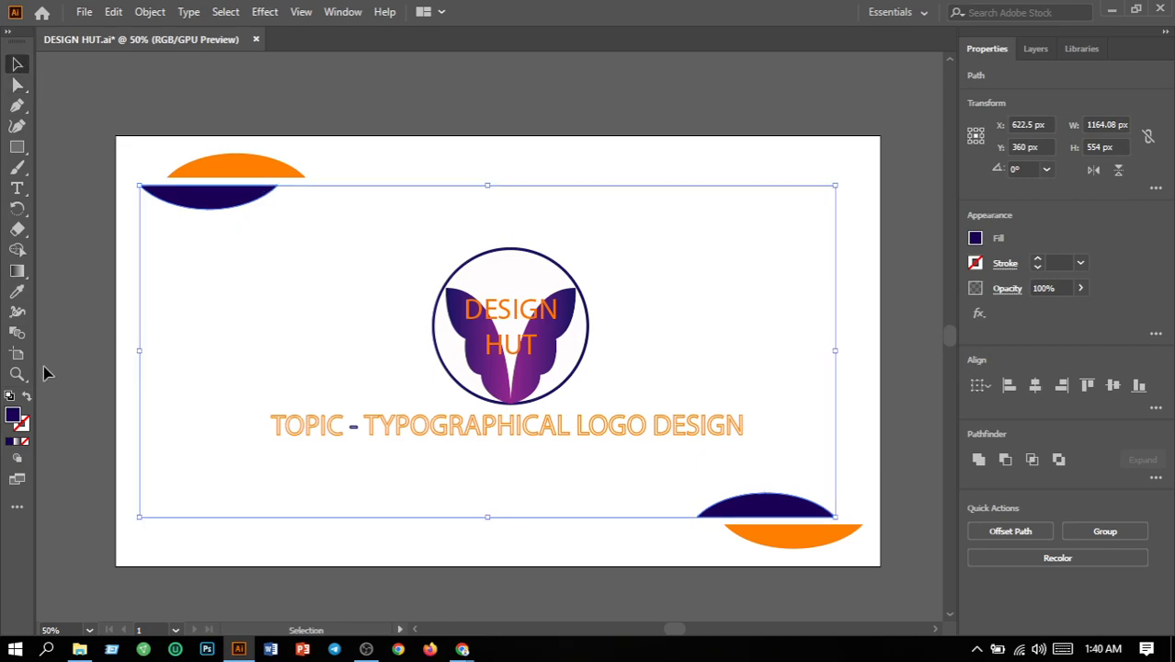
pyautogui.doubleClick(16, 417)
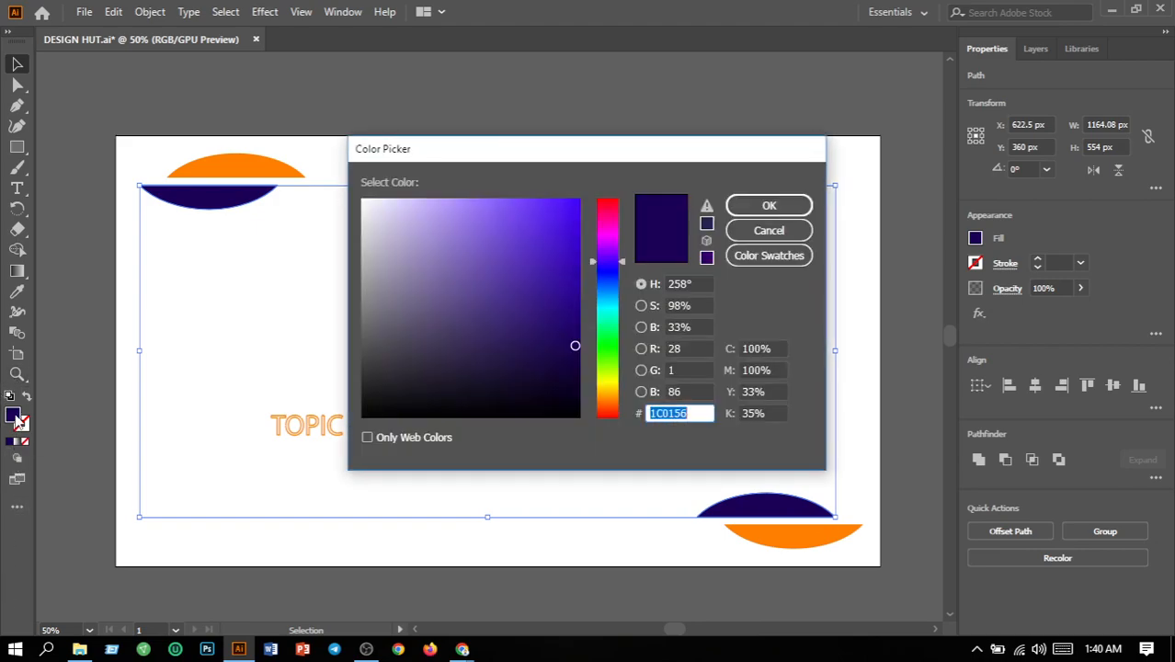
pyautogui.click(607, 350)
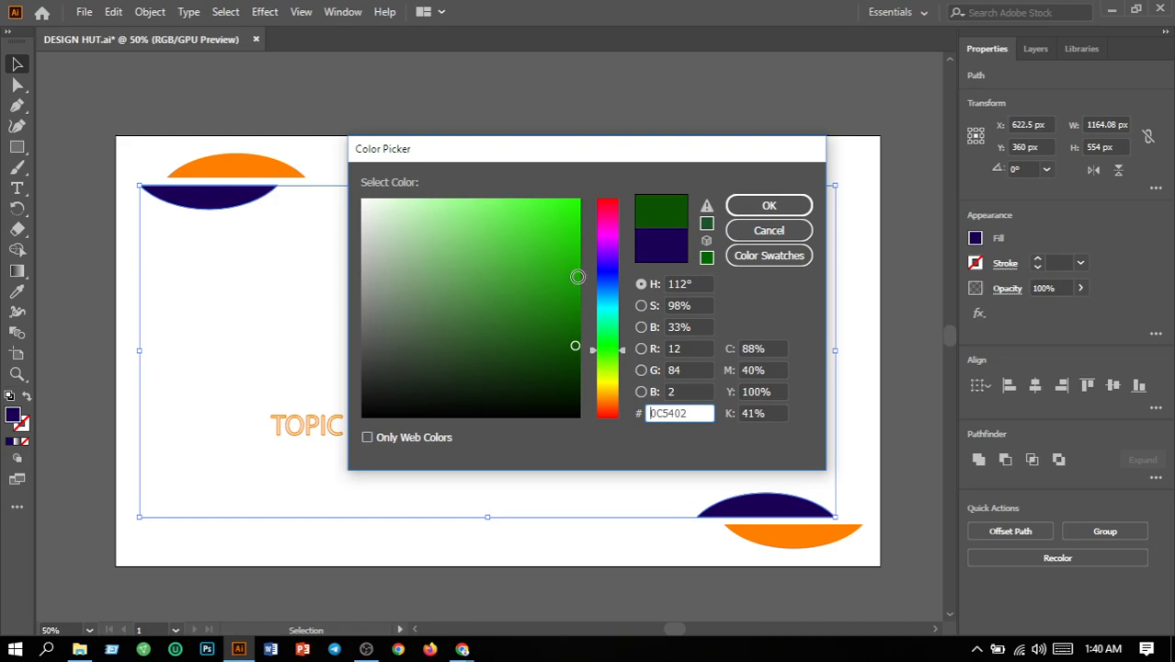
pyautogui.click(574, 276)
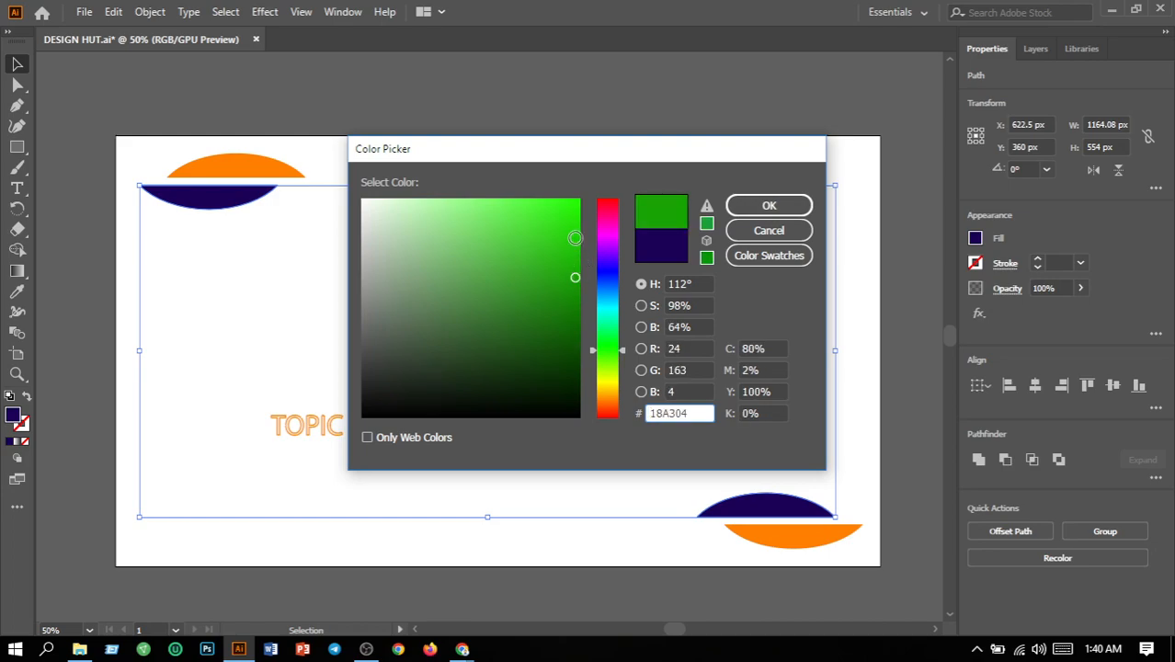
pyautogui.click(575, 238)
pyautogui.click(796, 210)
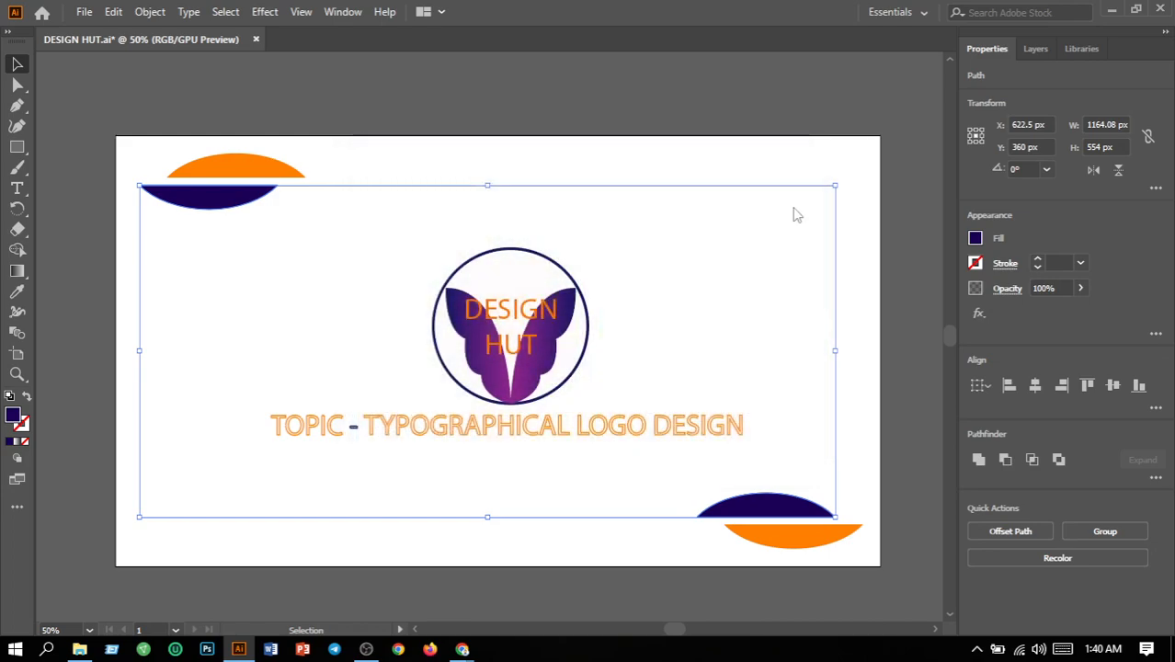
pyautogui.click(849, 280)
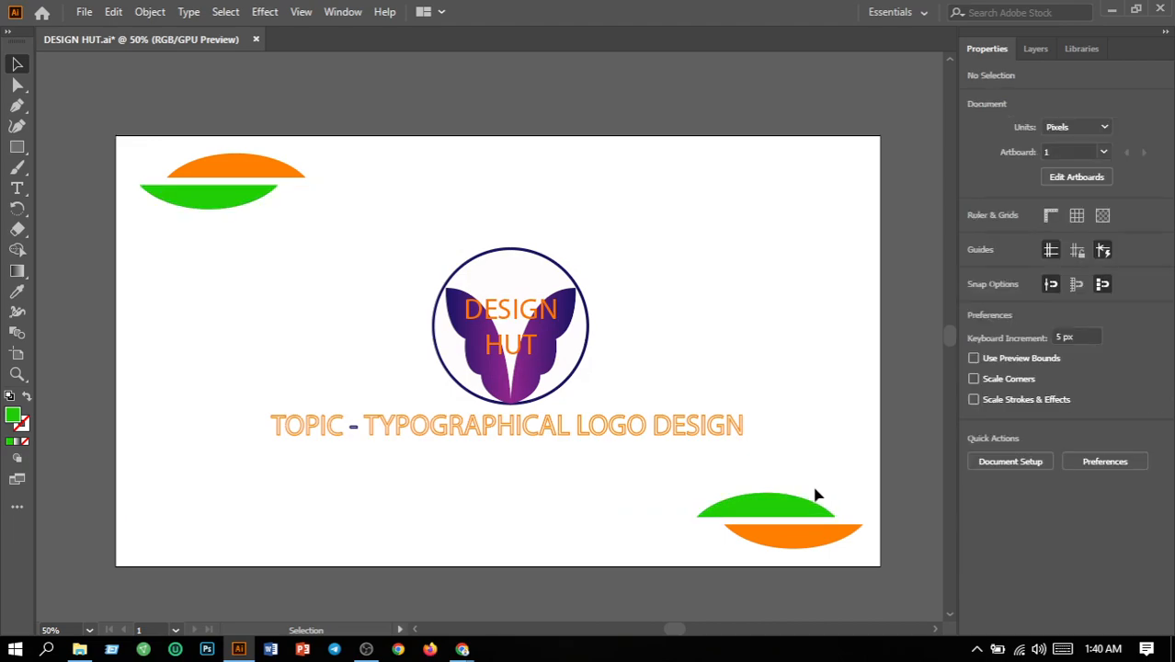
# - Select the two orange arc shapes in opposite corners of the artboard and change their fill to red
pyautogui.click(812, 542)
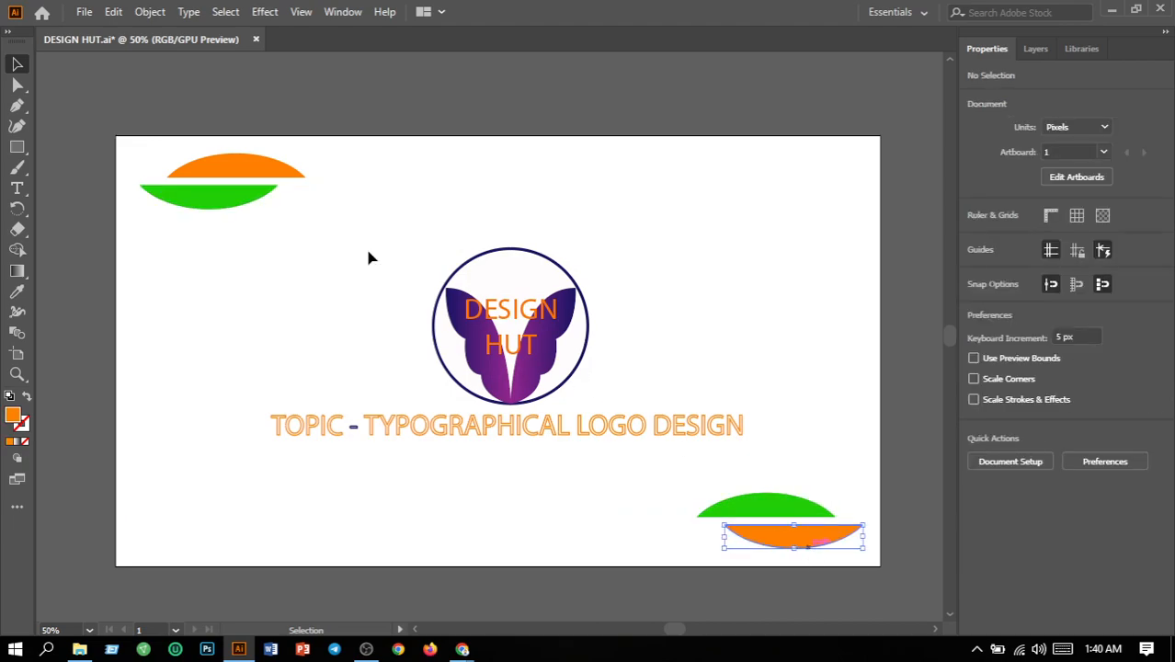
pyautogui.keyDown('shift'); pyautogui.click(272, 170); pyautogui.keyUp('shift')
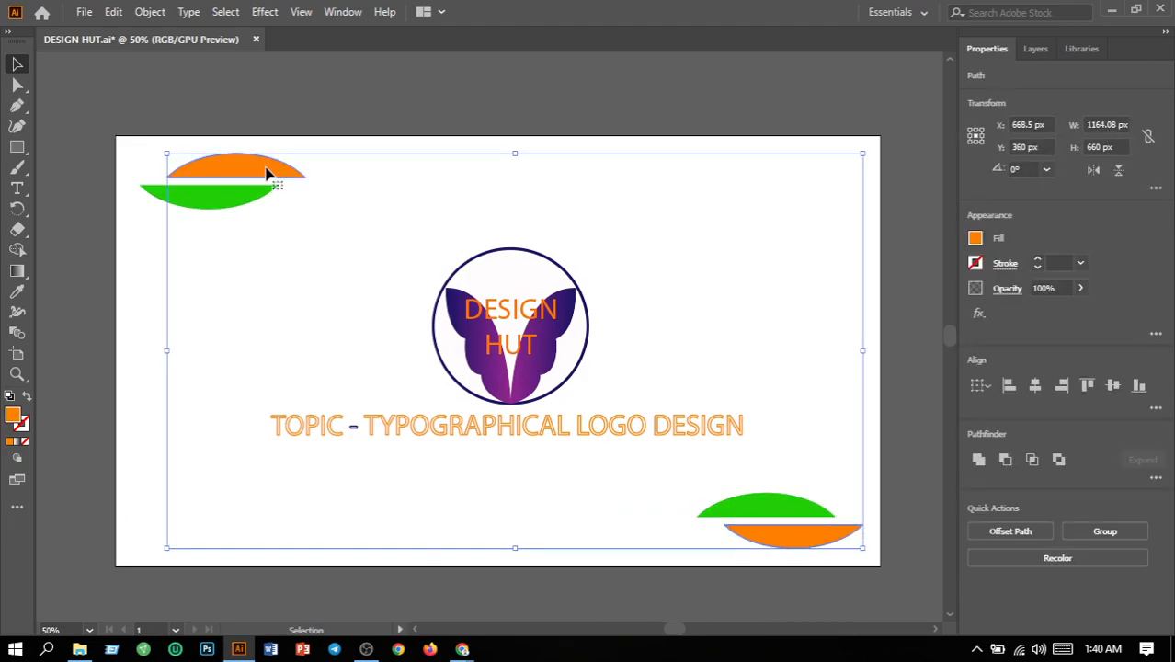
pyautogui.doubleClick(12, 416)
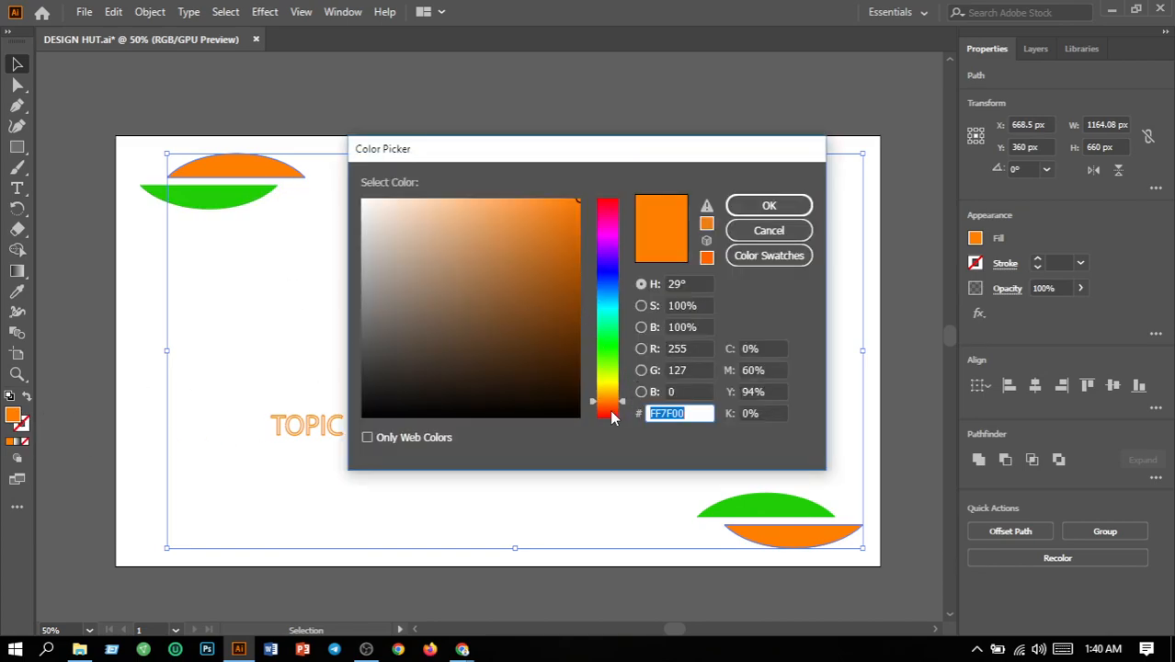
pyautogui.moveTo(612, 417); pyautogui.dragTo(624, 514)
pyautogui.click(782, 210)
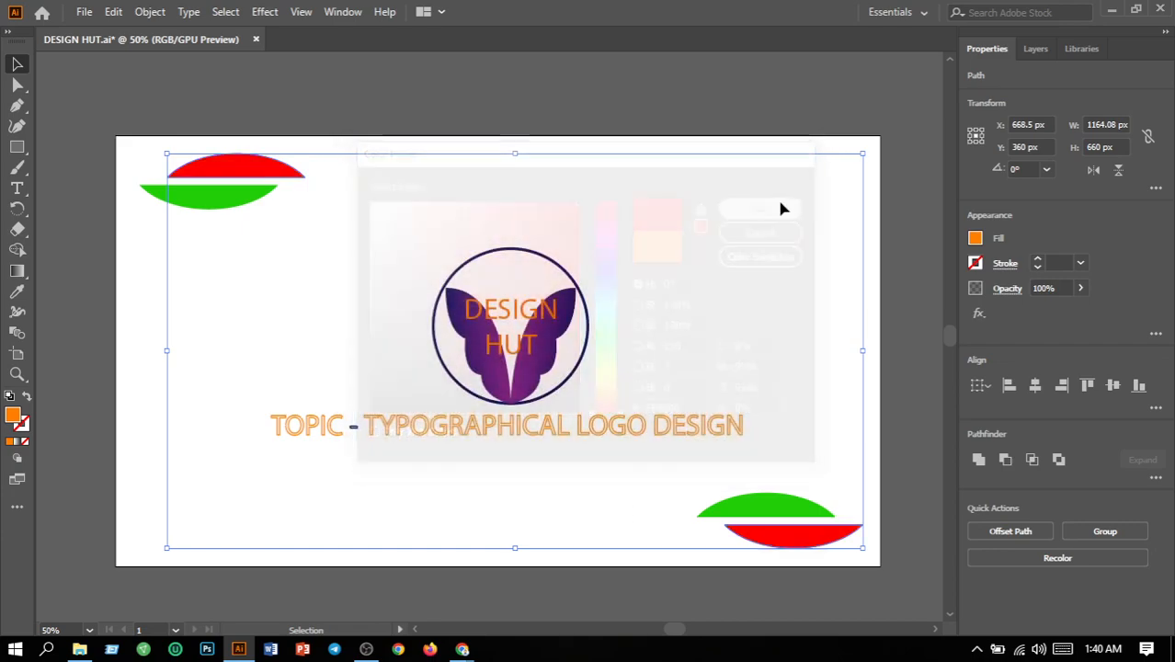
pyautogui.click(865, 233)
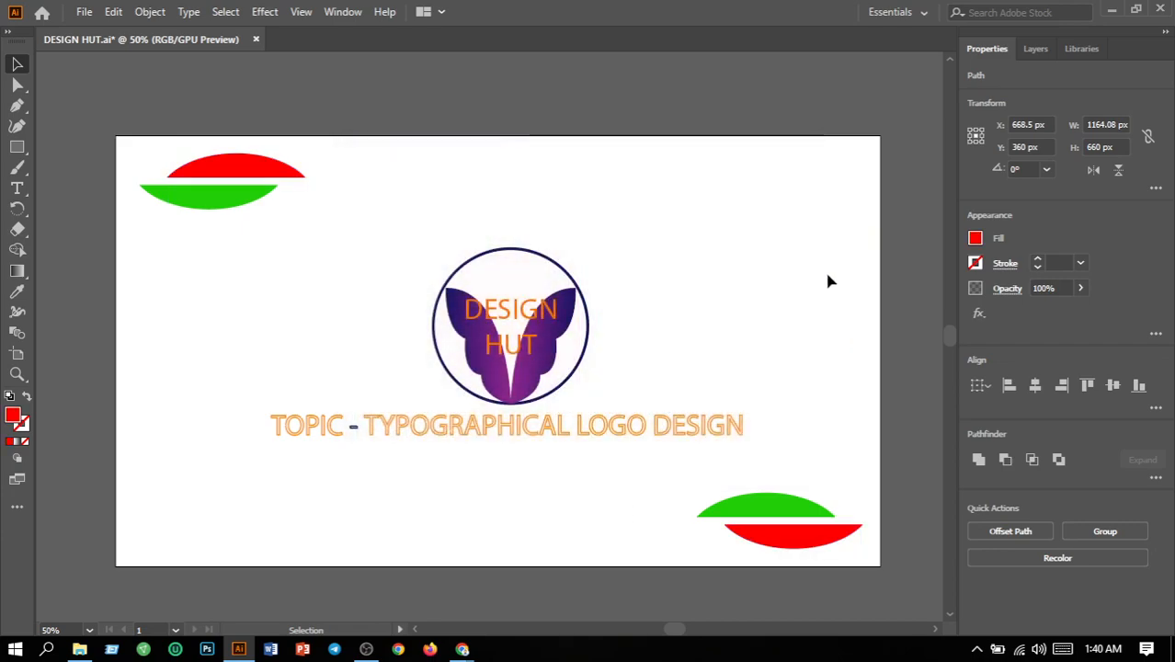
# - Change the stroke color of the circle around the butterfly logo to RGB Green
pyautogui.click(586, 337)
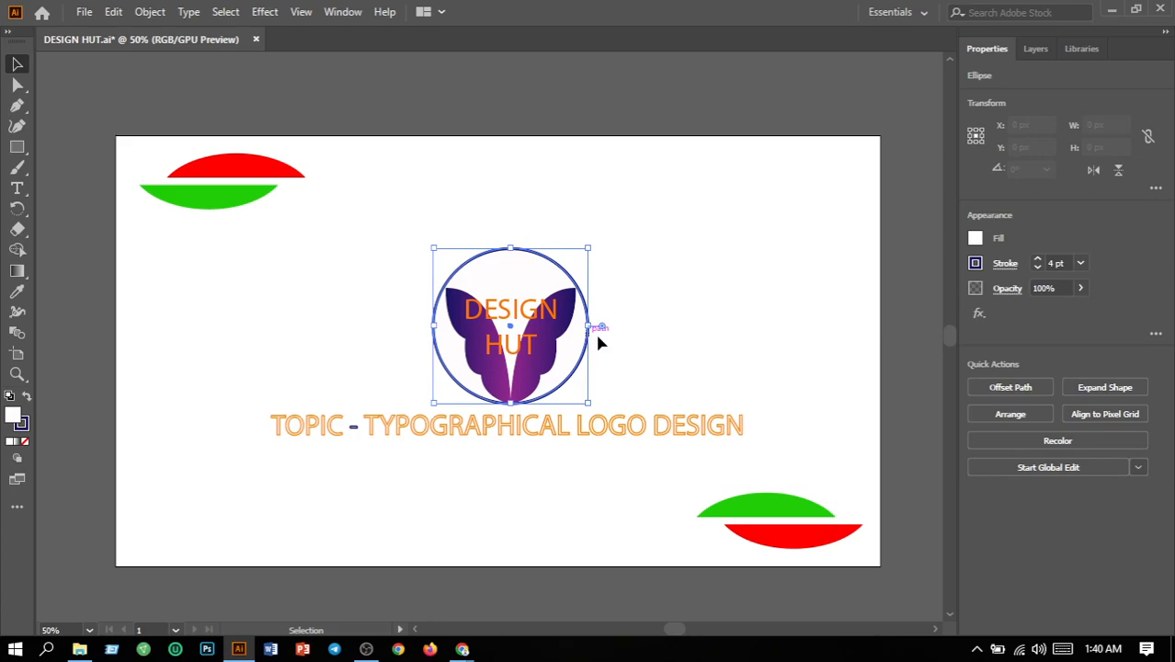
pyautogui.click(975, 264)
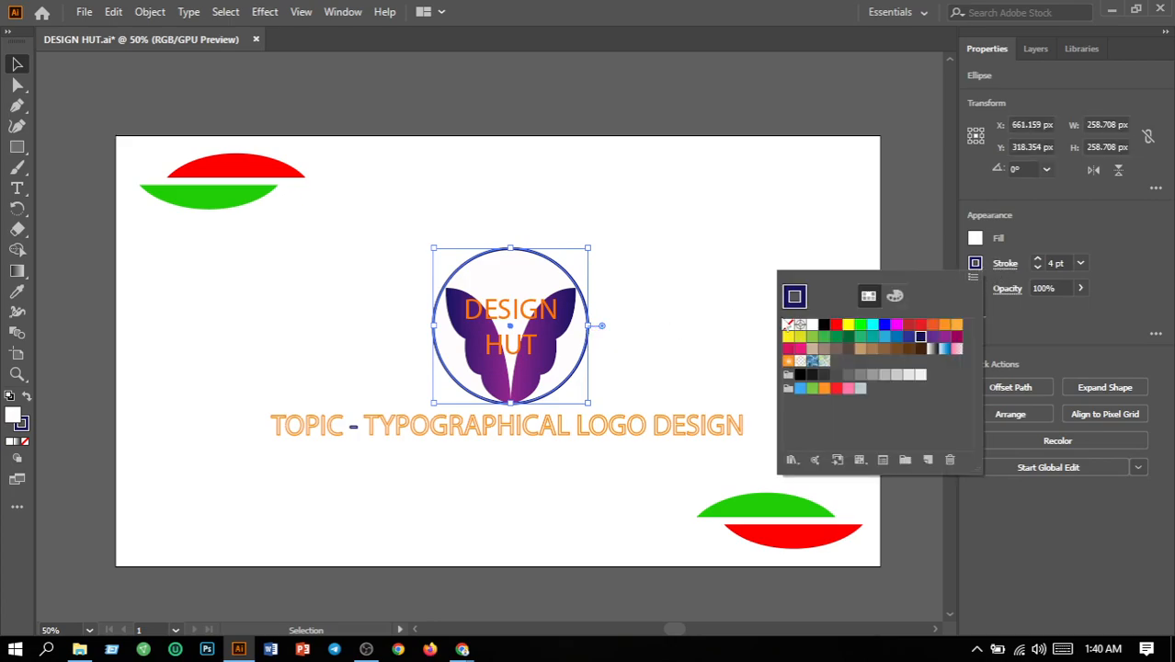
pyautogui.click(861, 327)
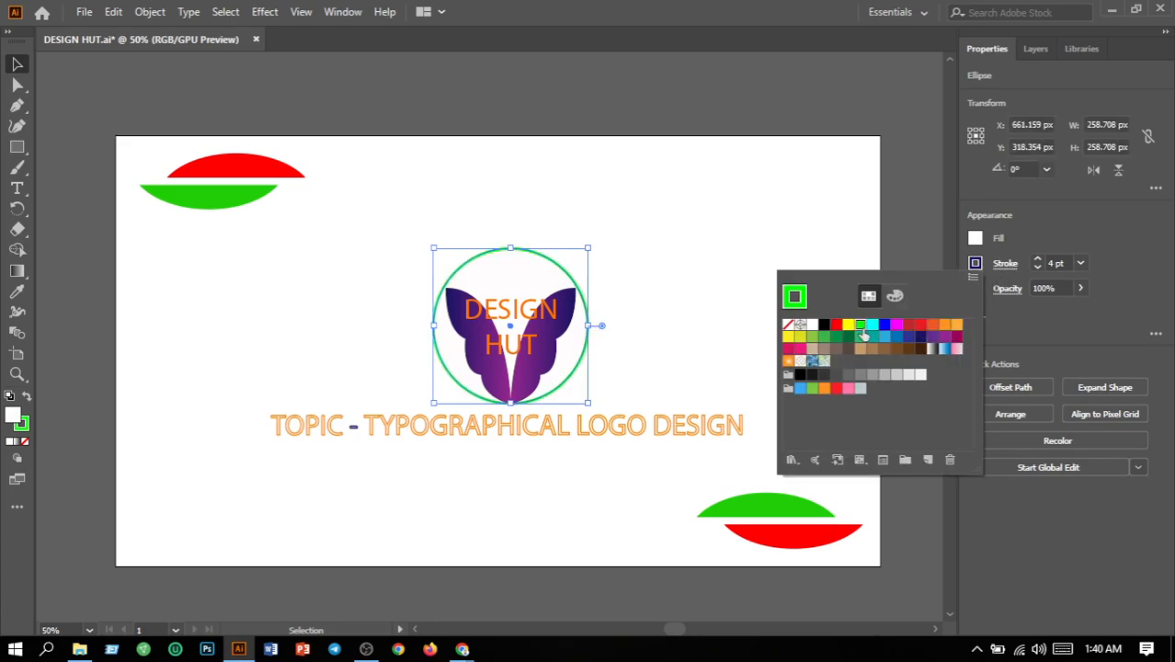
pyautogui.click(729, 252)
pyautogui.click(694, 293)
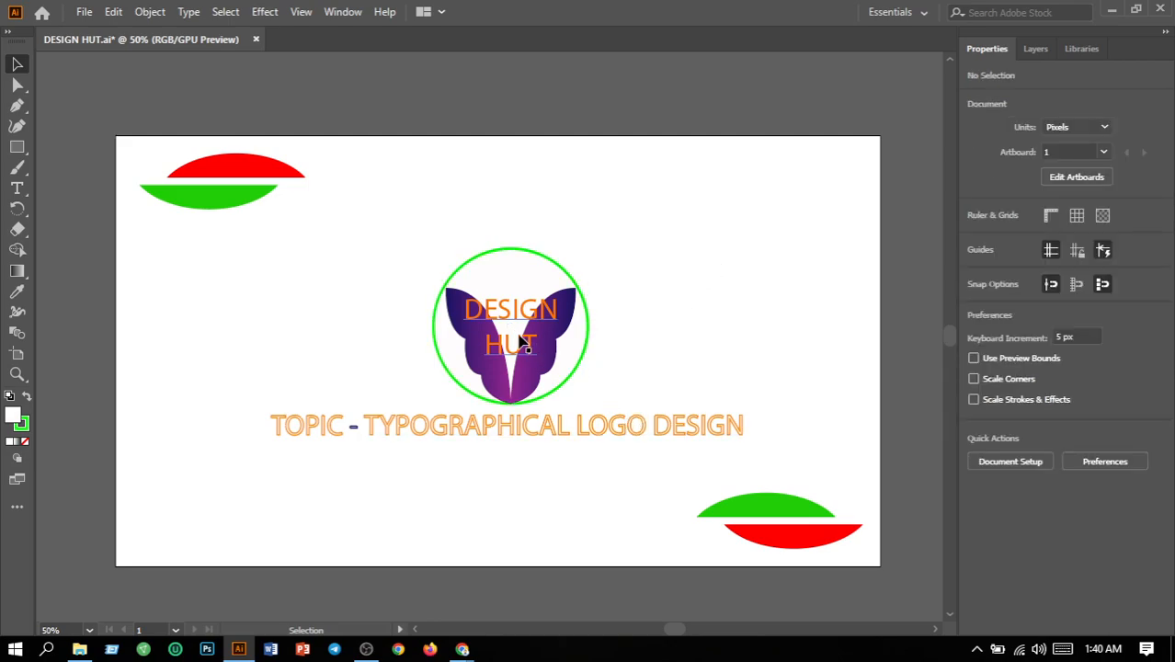
# - Change the fill of the DESIGN HUT text inside the circle to red FF0000
pyautogui.doubleClick(21, 423)
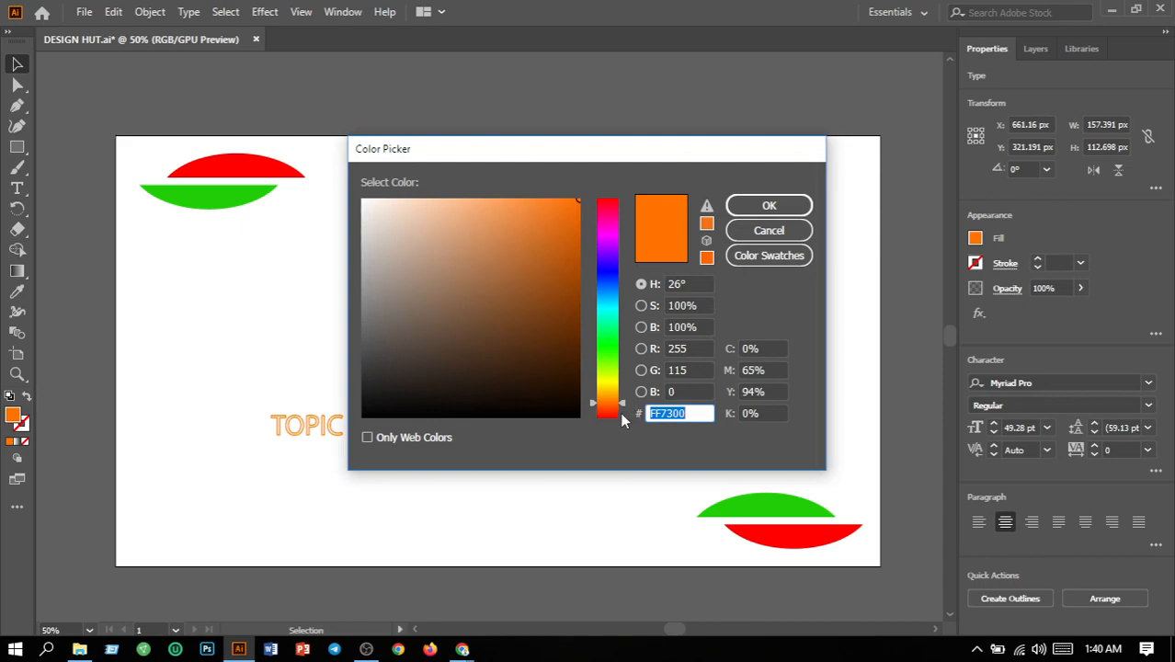
pyautogui.click(614, 413)
pyautogui.click(782, 205)
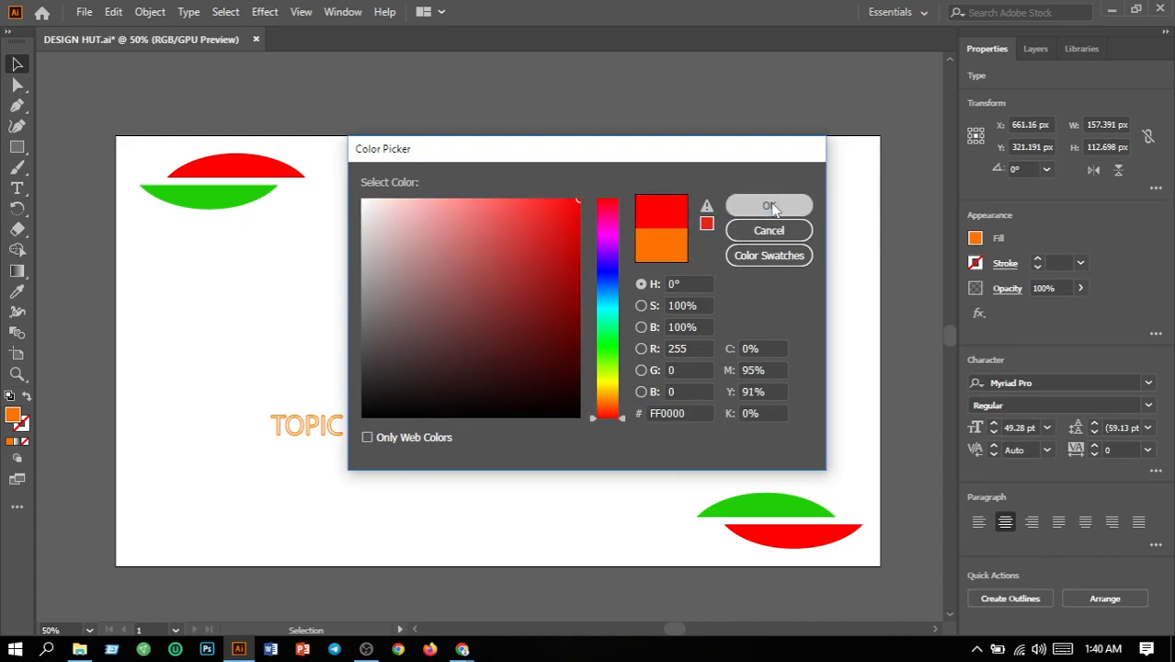
pyautogui.click(588, 455)
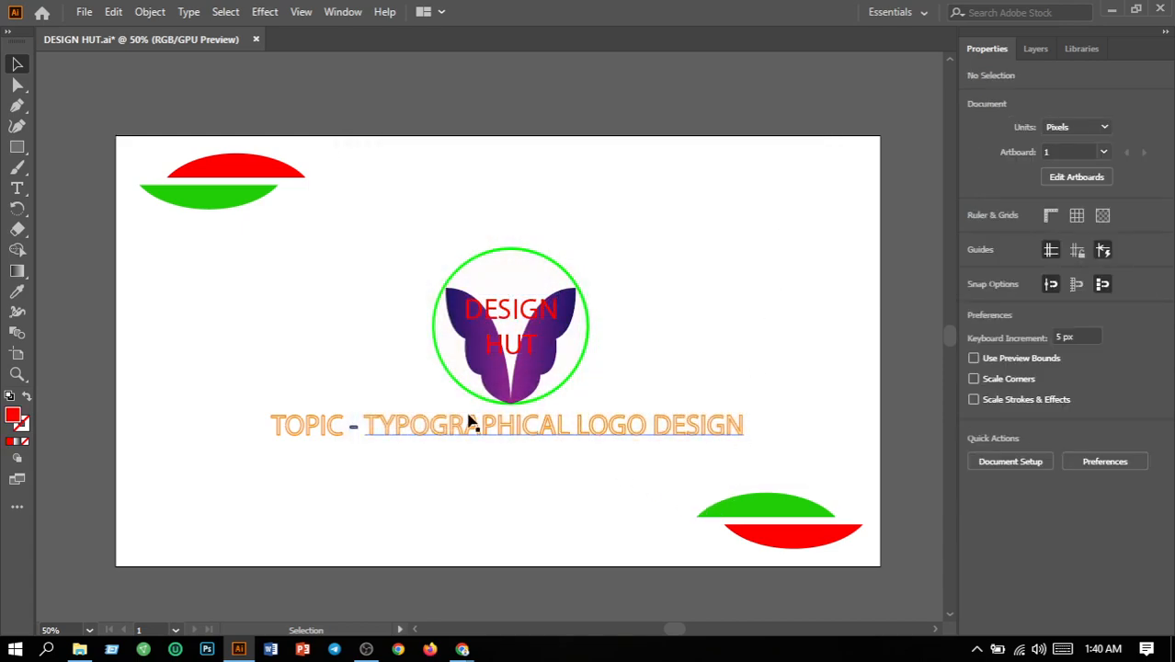
# - Select TOPIC and TYPOGRAPHICAL LOGO DESIGN together and change their stroke color to red
pyautogui.click(321, 432)
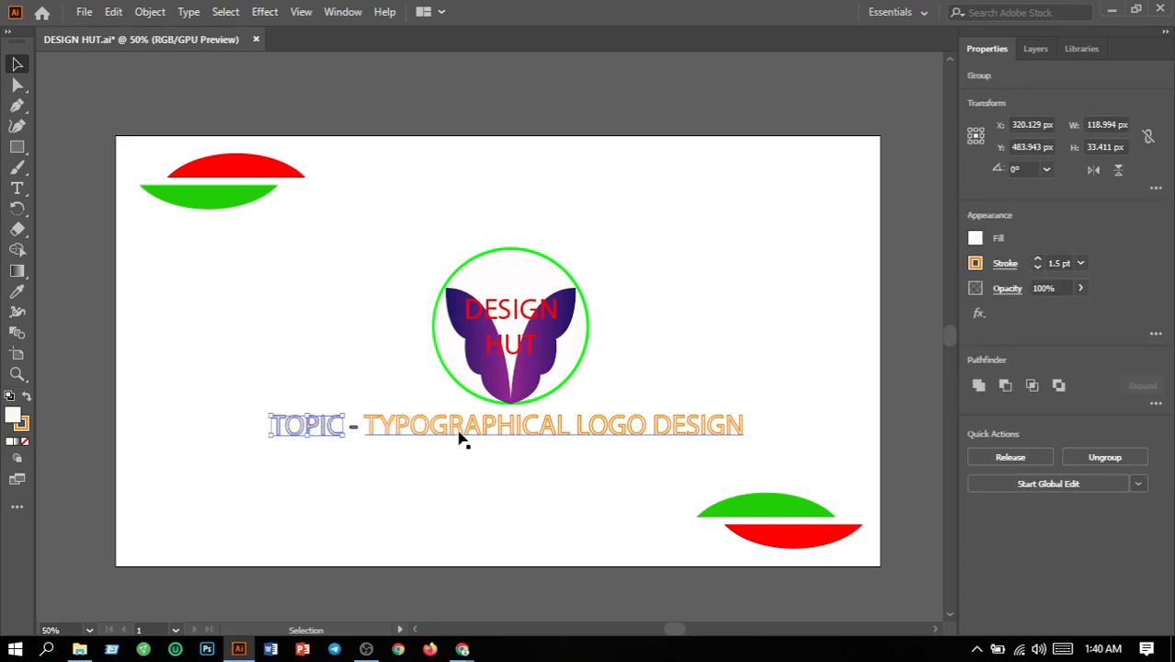
pyautogui.keyDown('shift'); pyautogui.click(460, 440); pyautogui.keyUp('shift')
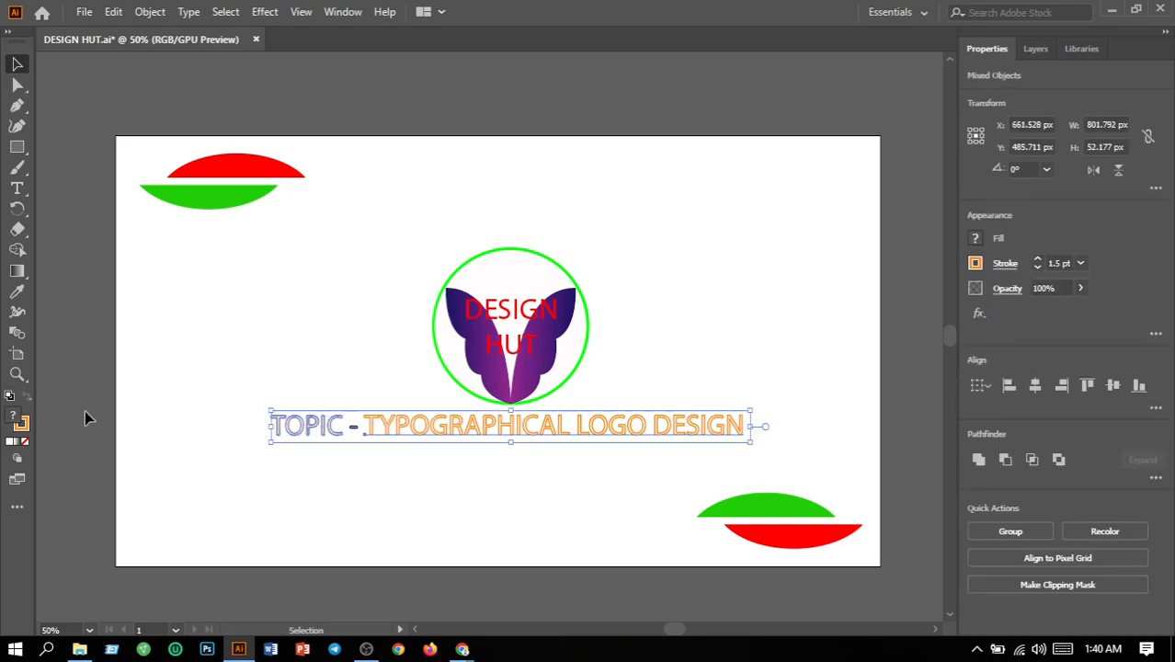
pyautogui.click(975, 267)
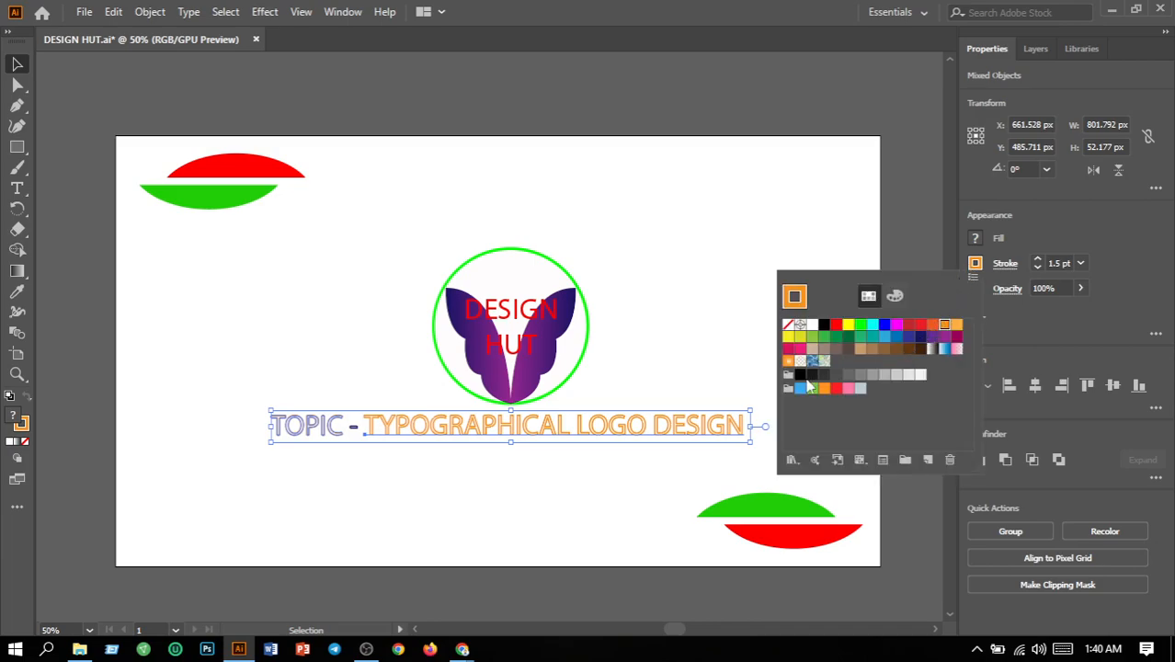
pyautogui.click(837, 325)
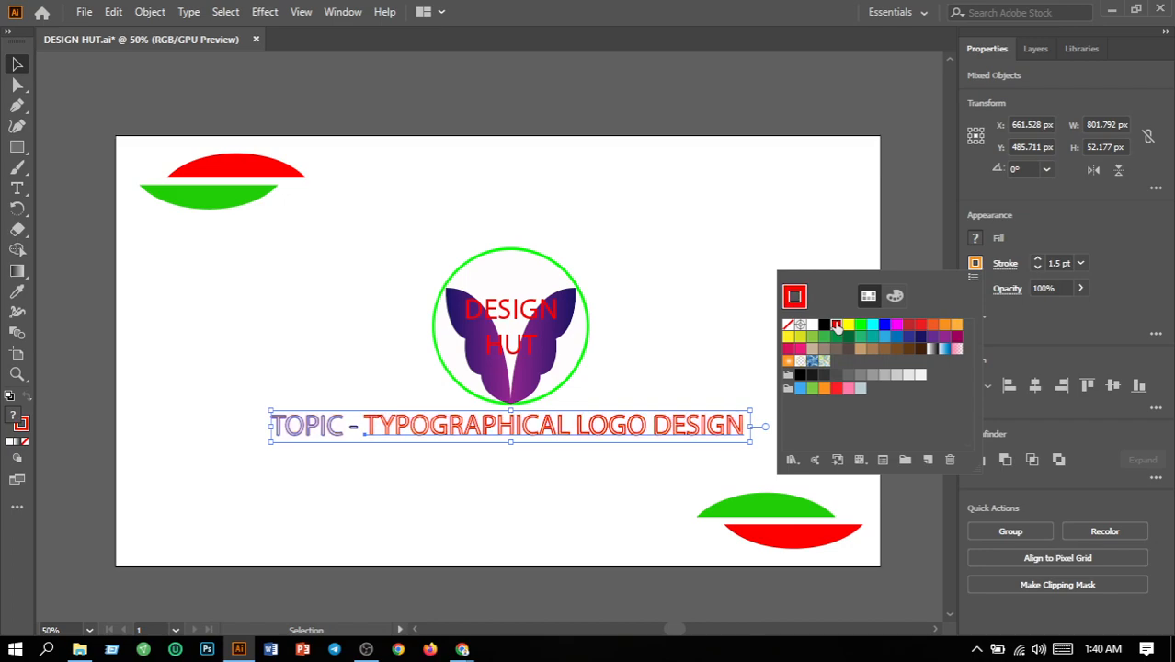
pyautogui.click(739, 327)
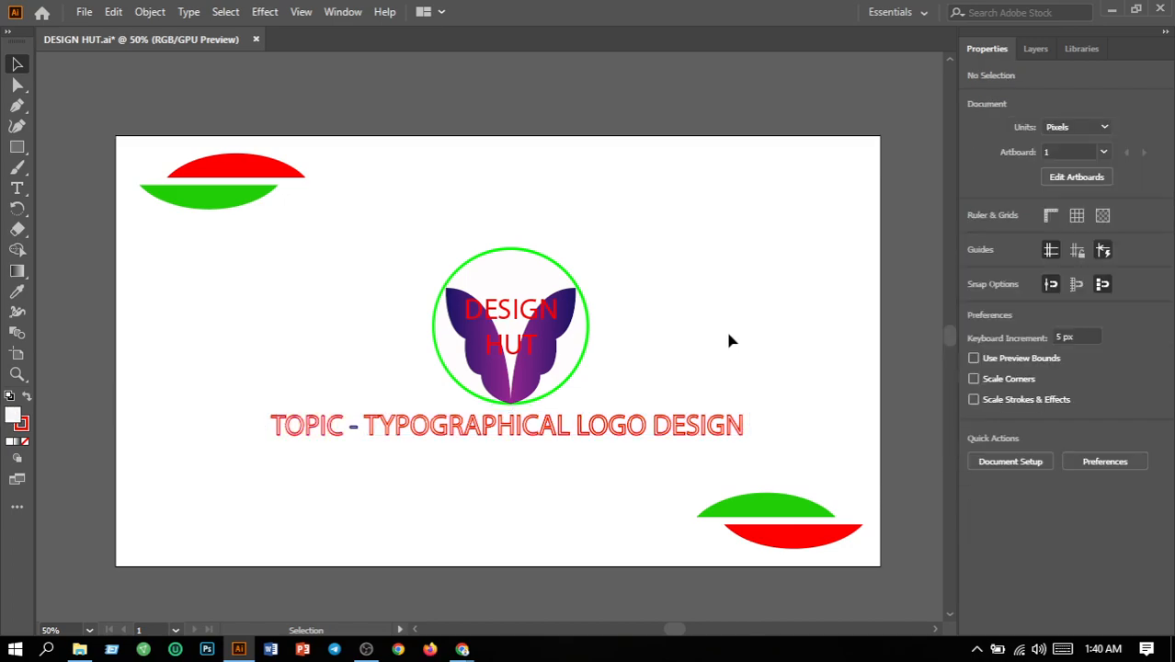
# - Change the stroke color of the hyphen after TOPIC to RGB Green
pyautogui.click(355, 429)
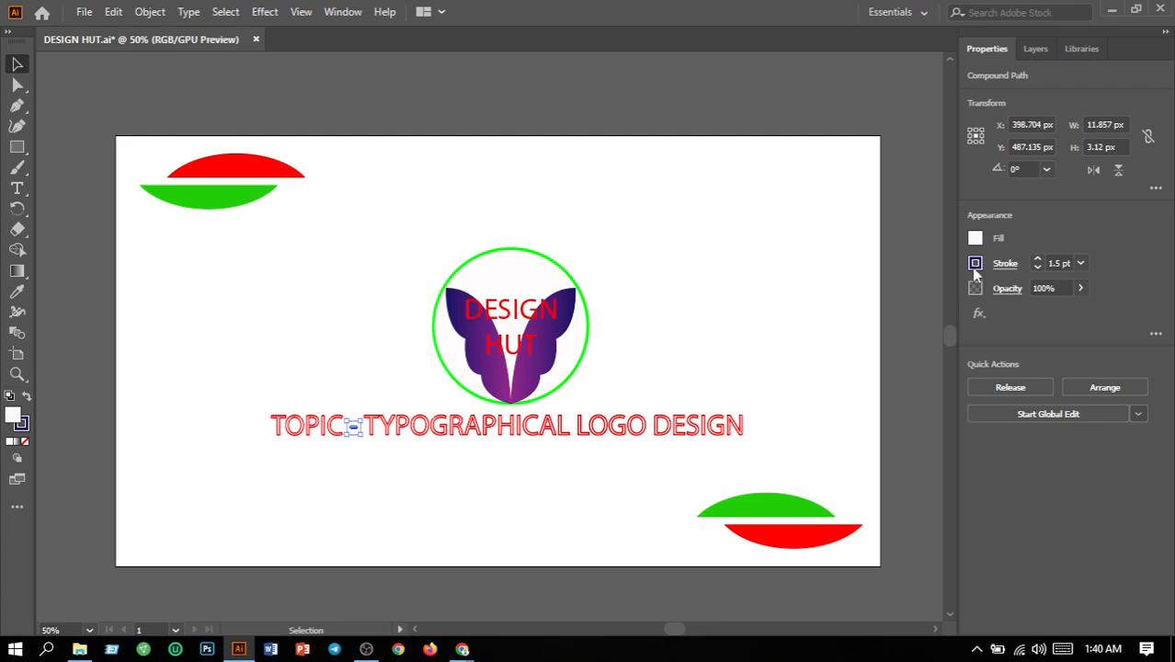
pyautogui.click(972, 264)
pyautogui.click(860, 324)
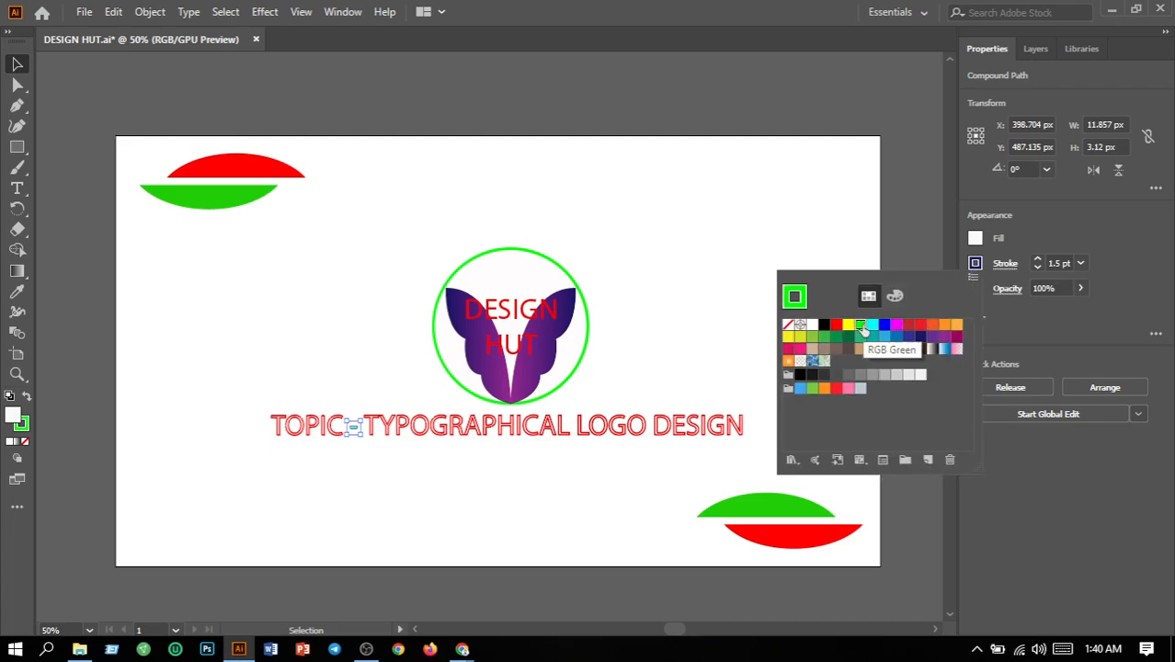
pyautogui.click(727, 311)
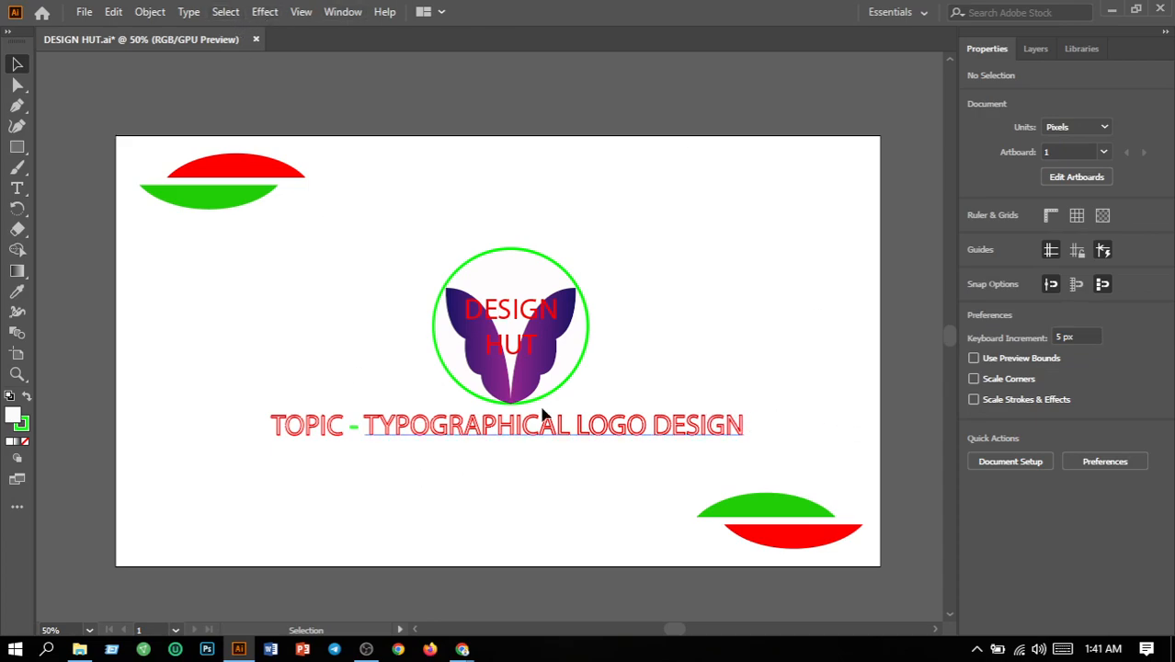
# - Replace the word TYPOGRAPHICAL in the topic line with PICTORIAL
pyautogui.click(17, 188)
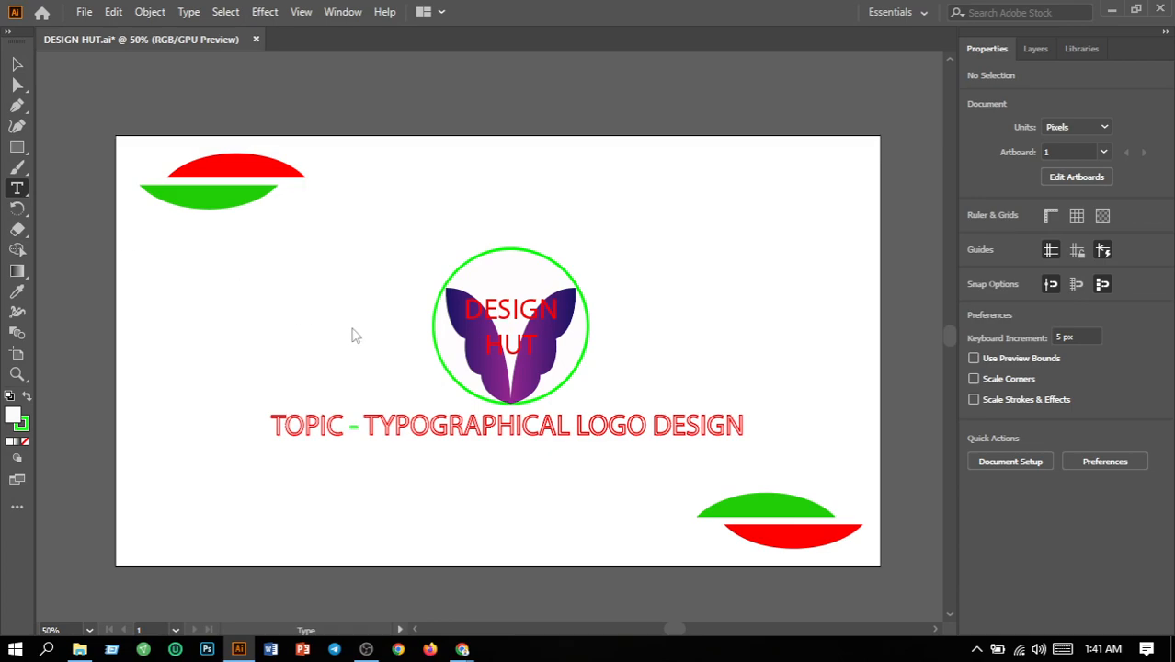
pyautogui.click(567, 426)
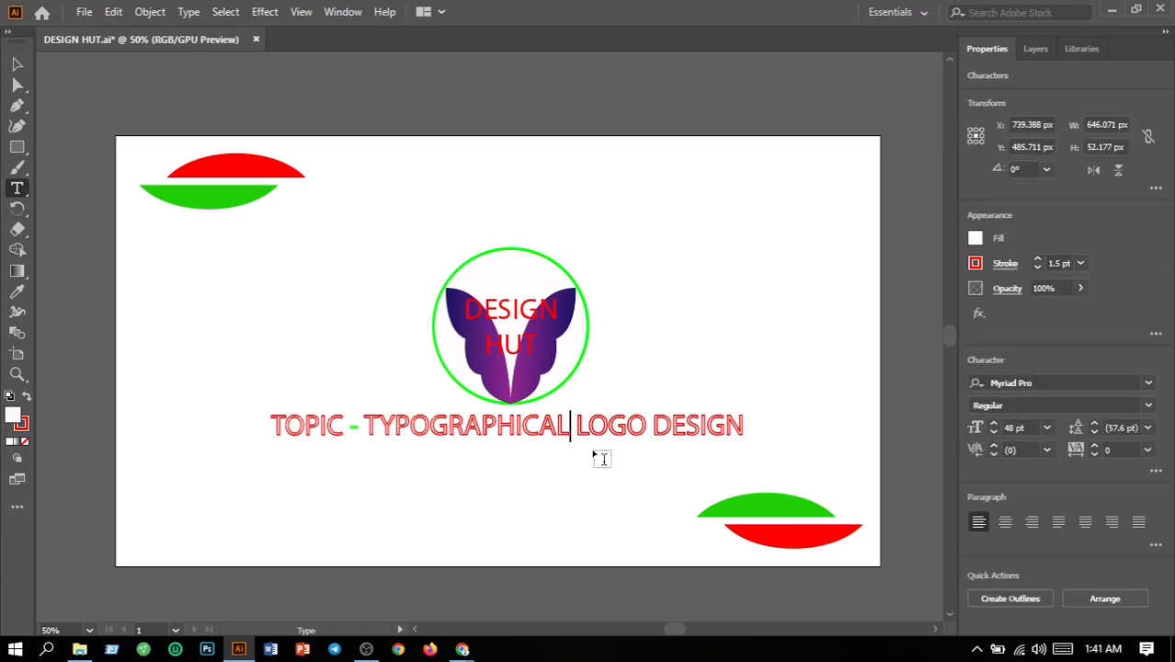
pyautogui.press('BackSpace')
pyautogui.press('BackSpace')
pyautogui.press('BackSpace')
pyautogui.press('BackSpace')
pyautogui.press('BackSpace')
pyautogui.press('BackSpace')
pyautogui.press('BackSpace')
pyautogui.press('BackSpace')
pyautogui.press('BackSpace')
pyautogui.press('BackSpace')
pyautogui.press('BackSpace')
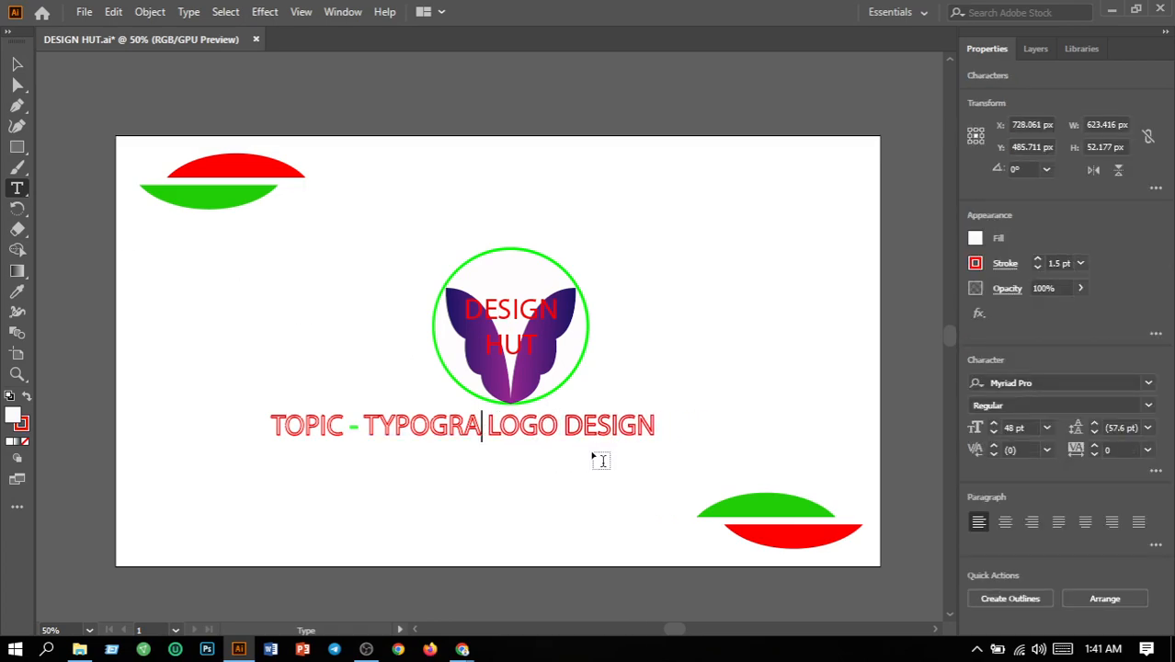
pyautogui.press('BackSpace')
pyautogui.press('BackSpace')
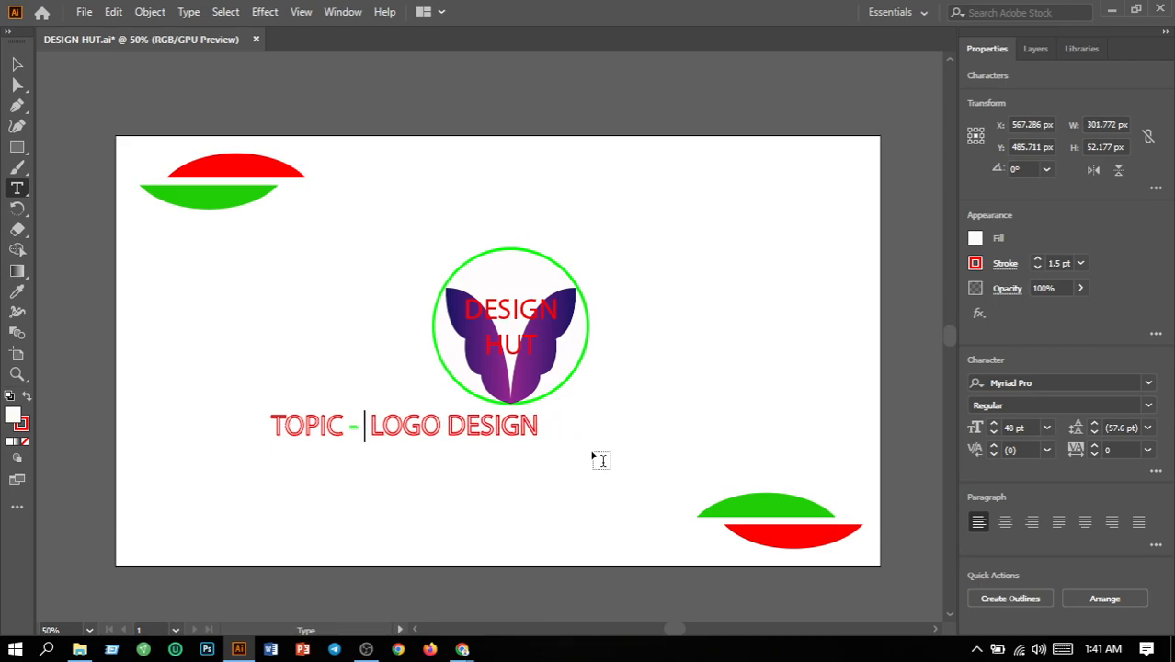
pyautogui.write('PICTORIAL')
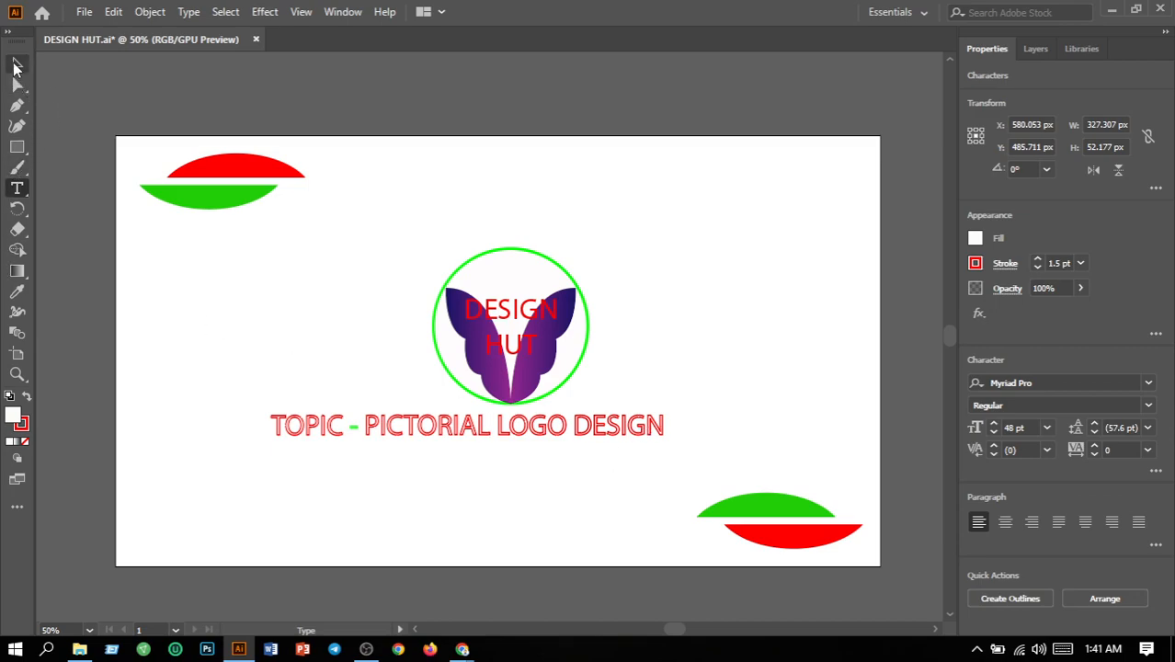
# - Select the whole topic line and nudge it horizontally until it sits centred beneath the butterfly circle
pyautogui.click(15, 65)
pyautogui.moveTo(227, 416); pyautogui.dragTo(684, 467)
pyautogui.press('Right')
pyautogui.press('Right')
pyautogui.press('Right')
pyautogui.press('Right')
pyautogui.press('Right')
pyautogui.press('Right')
pyautogui.press('Right')
pyautogui.press('Right')
pyautogui.press('Right')
pyautogui.press('Right')
pyautogui.press('Right')
pyautogui.press('Right')
pyautogui.press('Right')
pyautogui.press('Right')
pyautogui.press('Right')
pyautogui.press('Right')
pyautogui.press('Right')
pyautogui.press('Right')
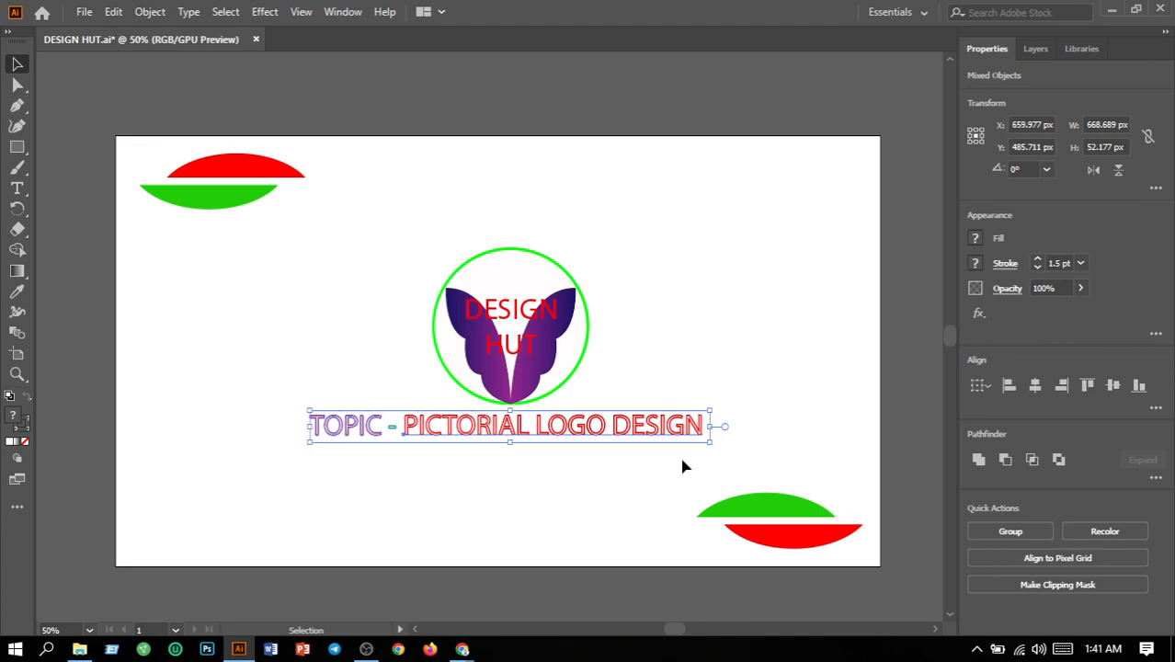
pyautogui.click(693, 370)
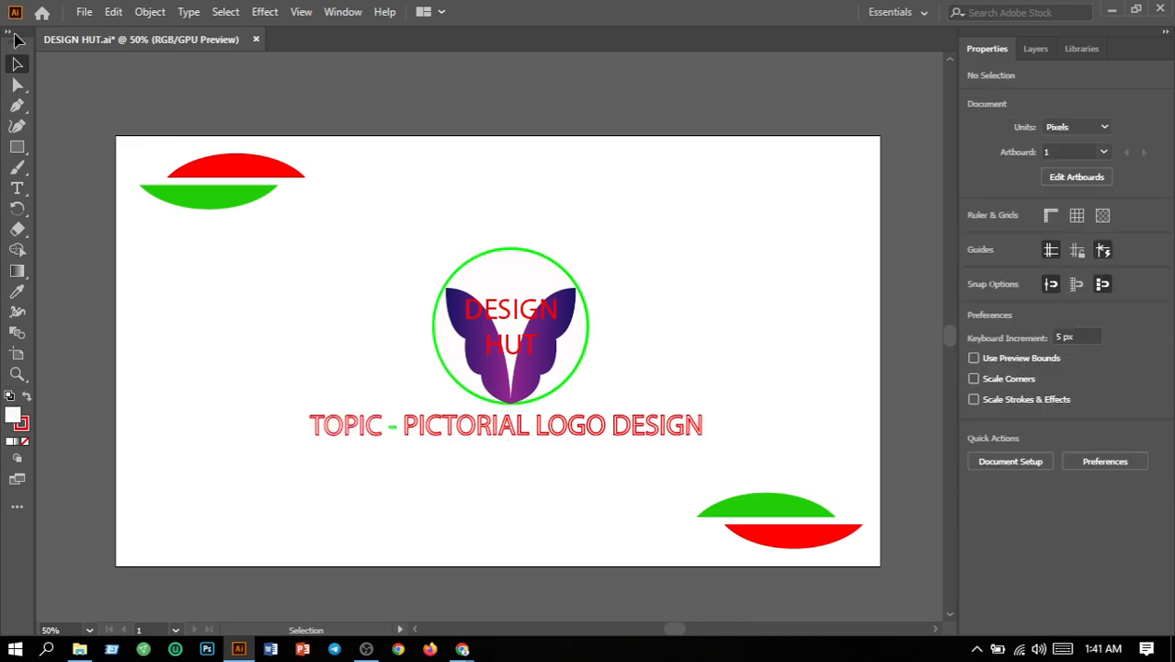
# - Save the document and export all artboards as DESIGN HUT.png in the design hut folder, at Screen (72 ppi) with a white background
pyautogui.click(89, 17)
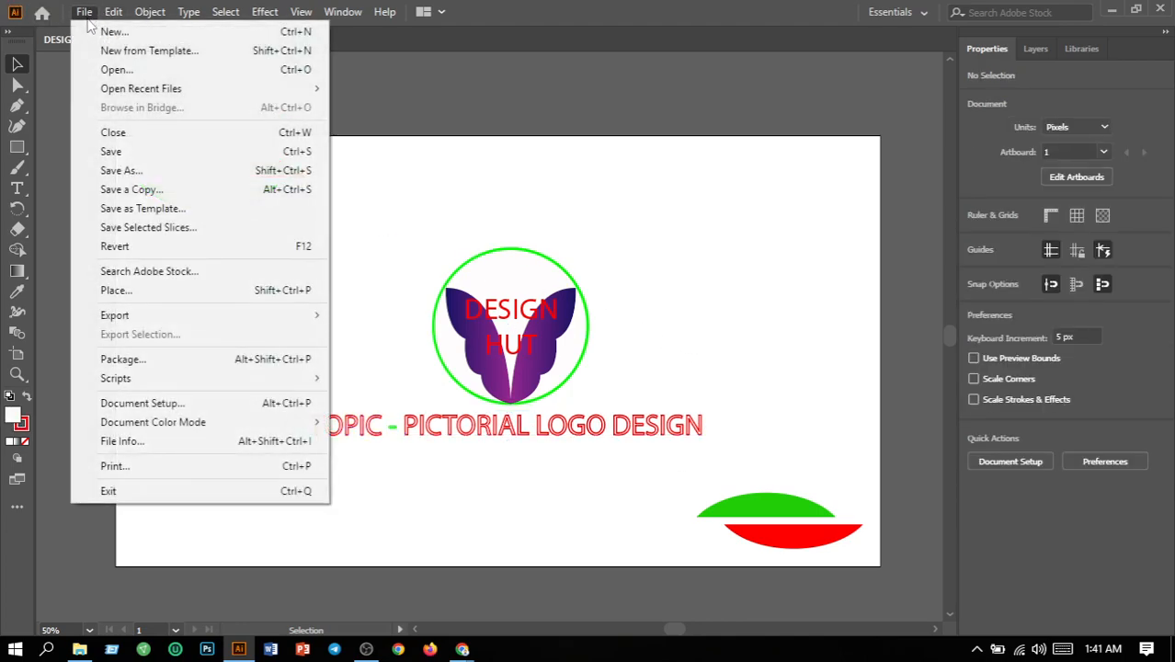
pyautogui.click(129, 156)
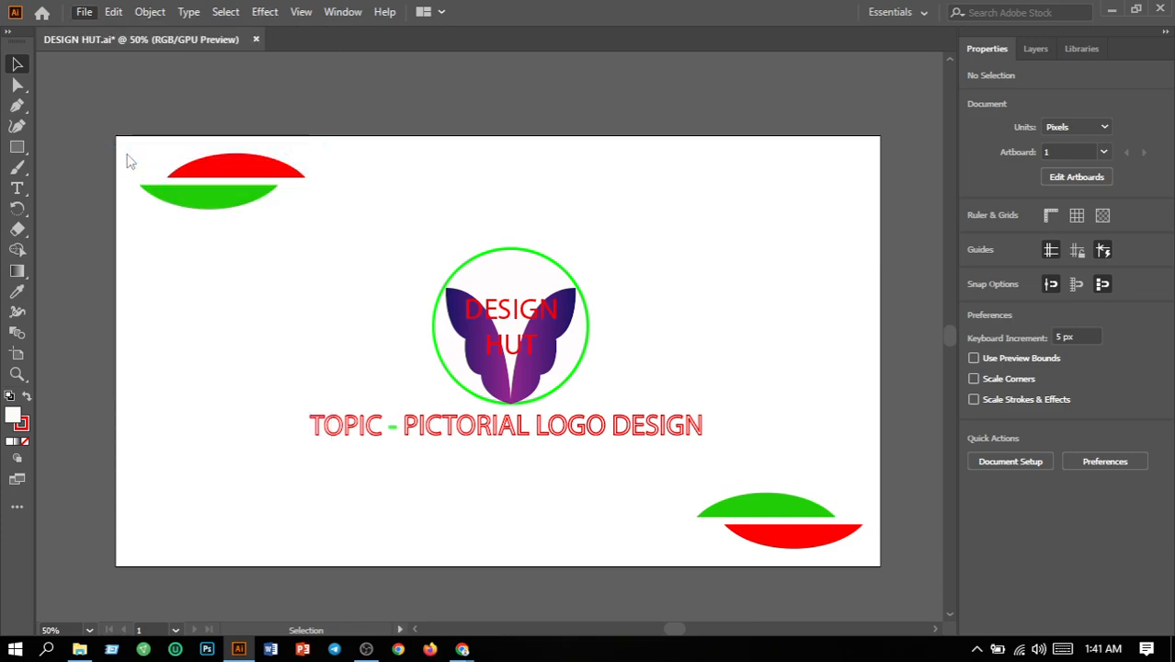
pyautogui.click(83, 13)
pyautogui.moveTo(142, 317)
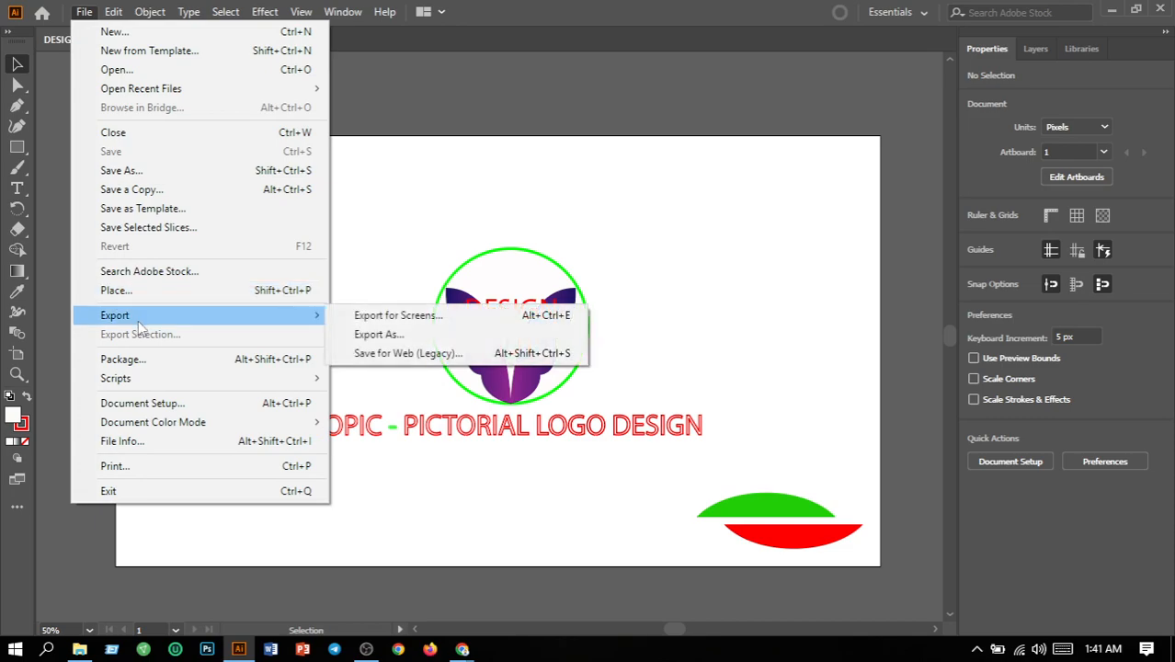
pyautogui.click(372, 337)
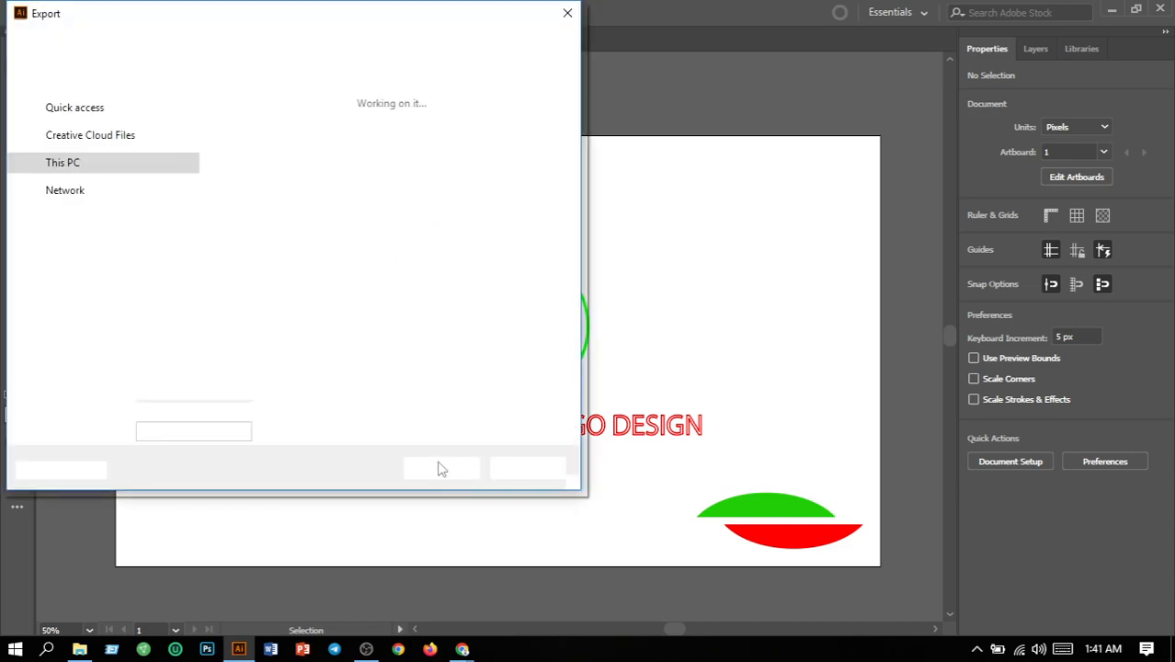
pyautogui.click(142, 373)
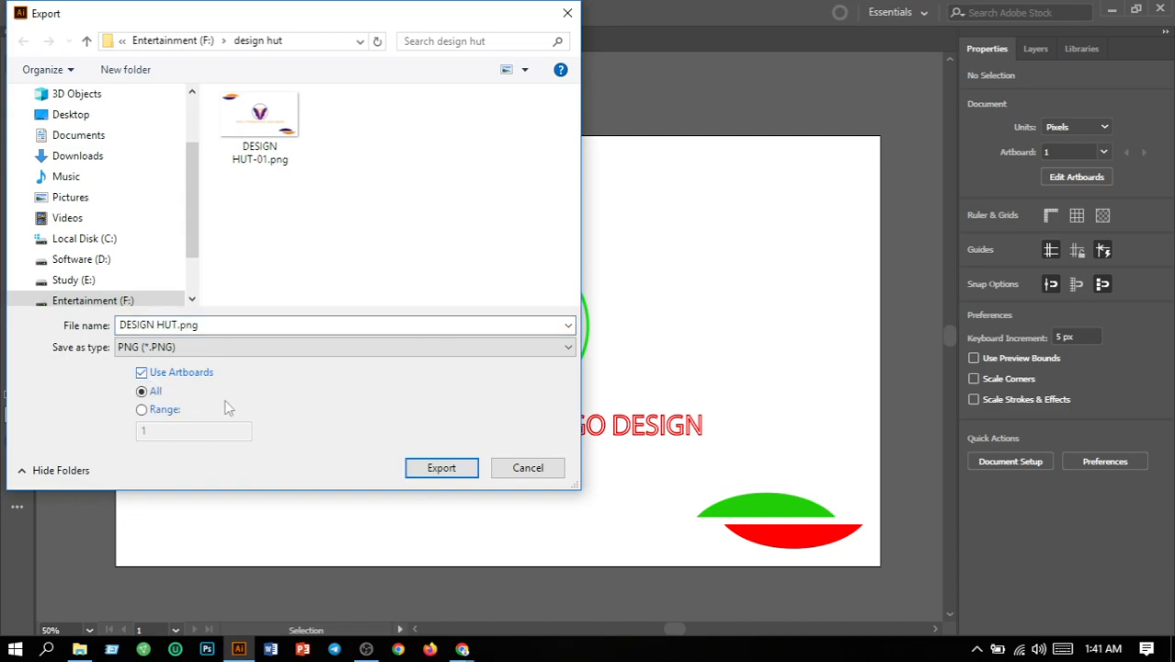
pyautogui.click(449, 471)
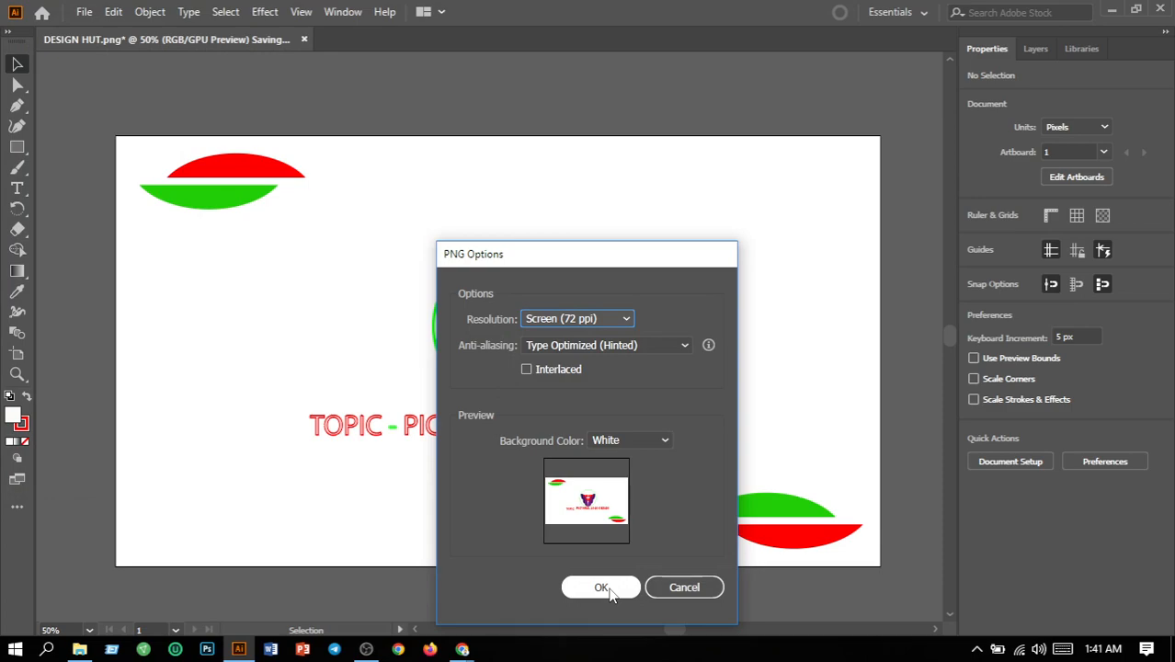
pyautogui.click(609, 589)
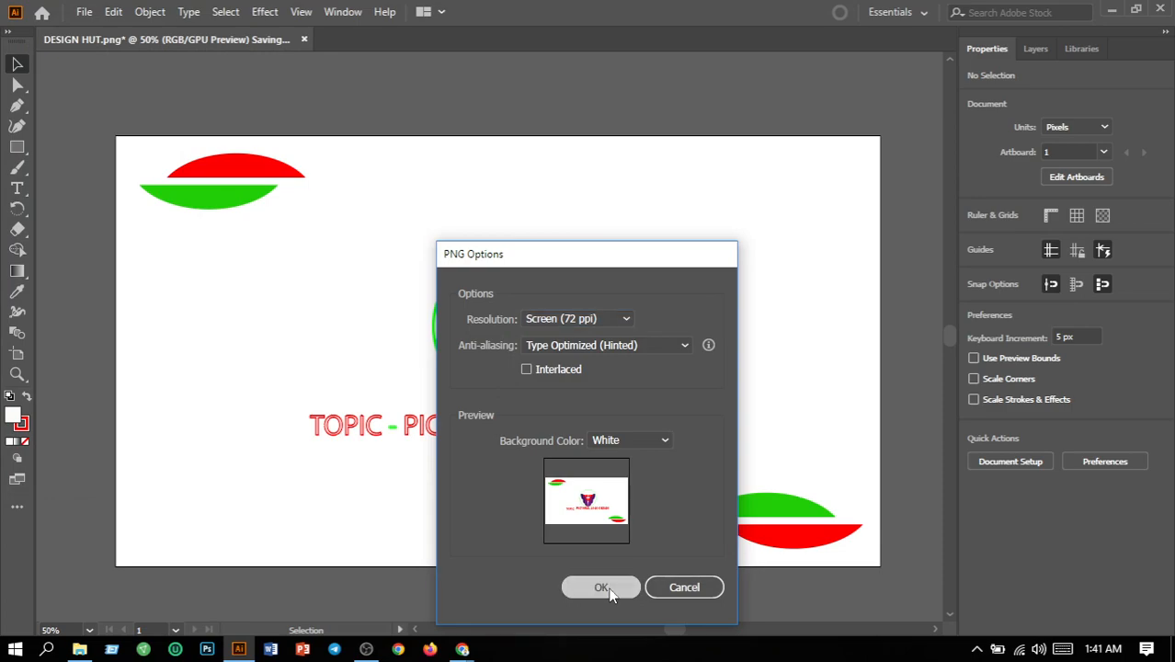
pyautogui.click(736, 364)
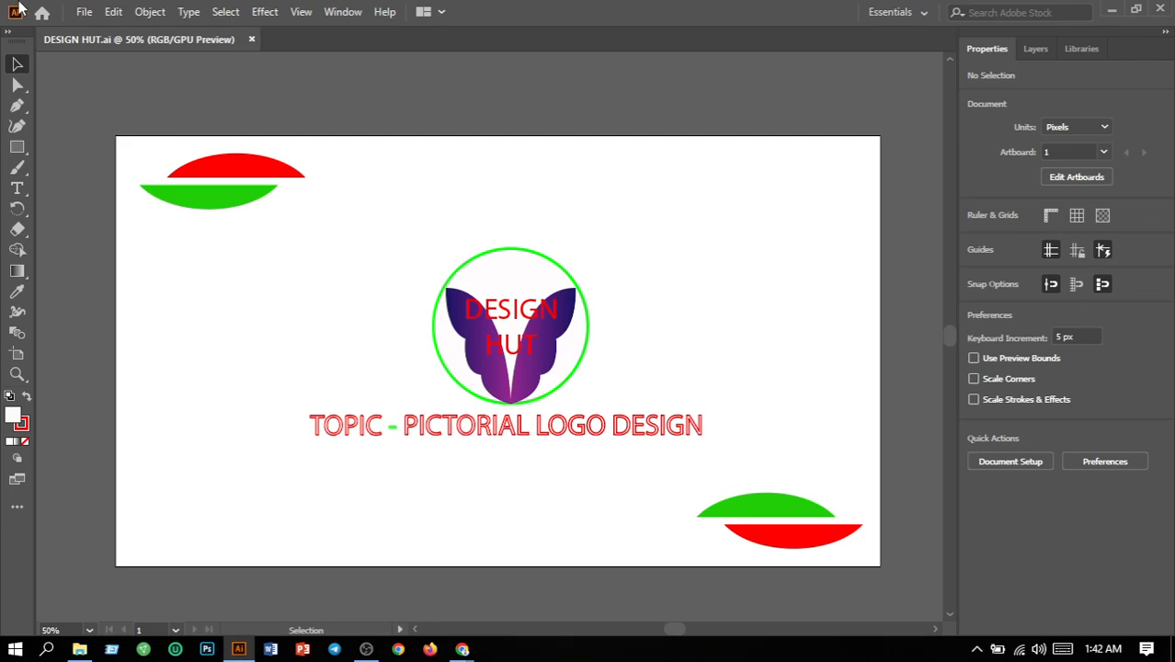
# - Create a new 10 x 10 in document in RGB color mode from the recent custom preset
pyautogui.click(86, 15)
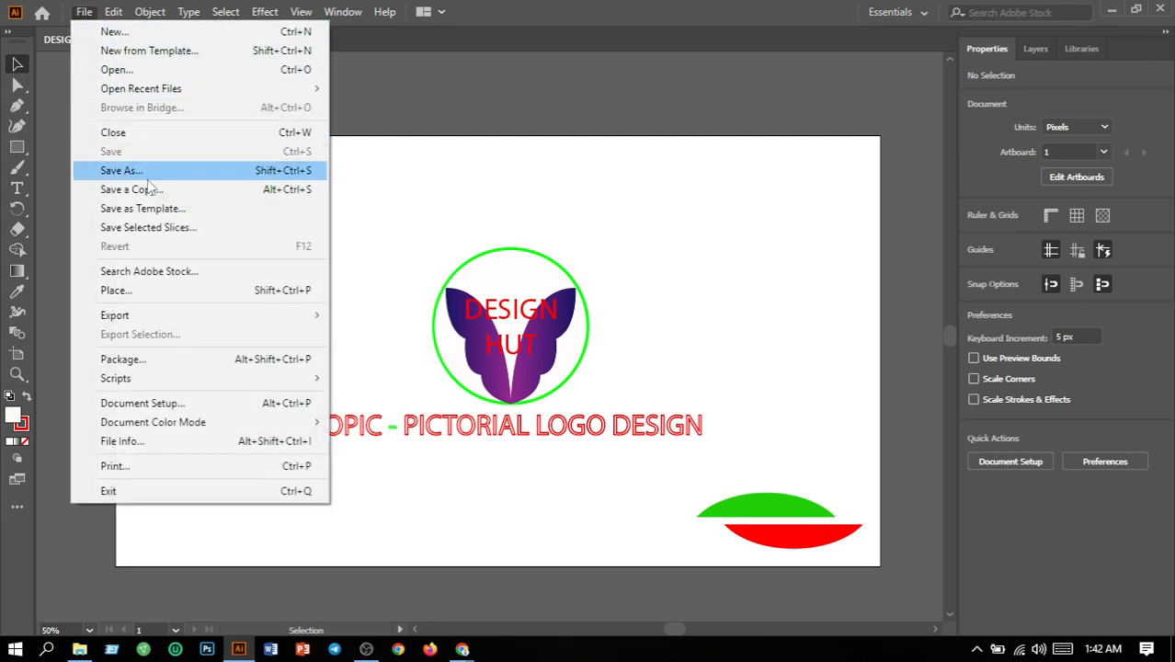
pyautogui.click(136, 37)
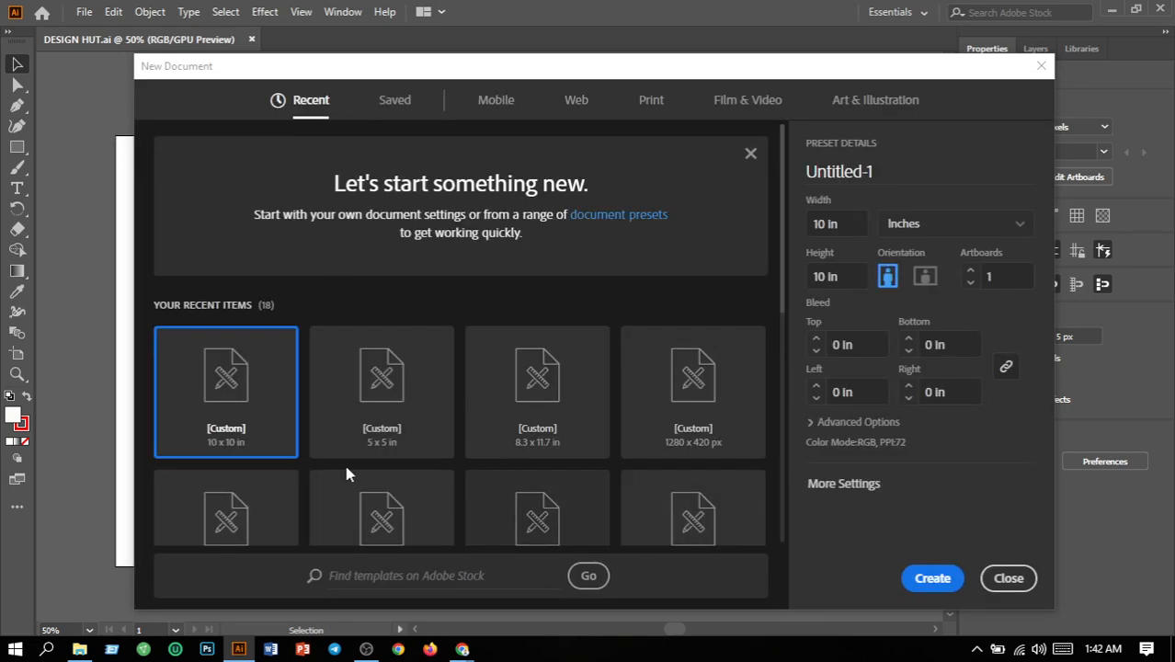
pyautogui.click(938, 585)
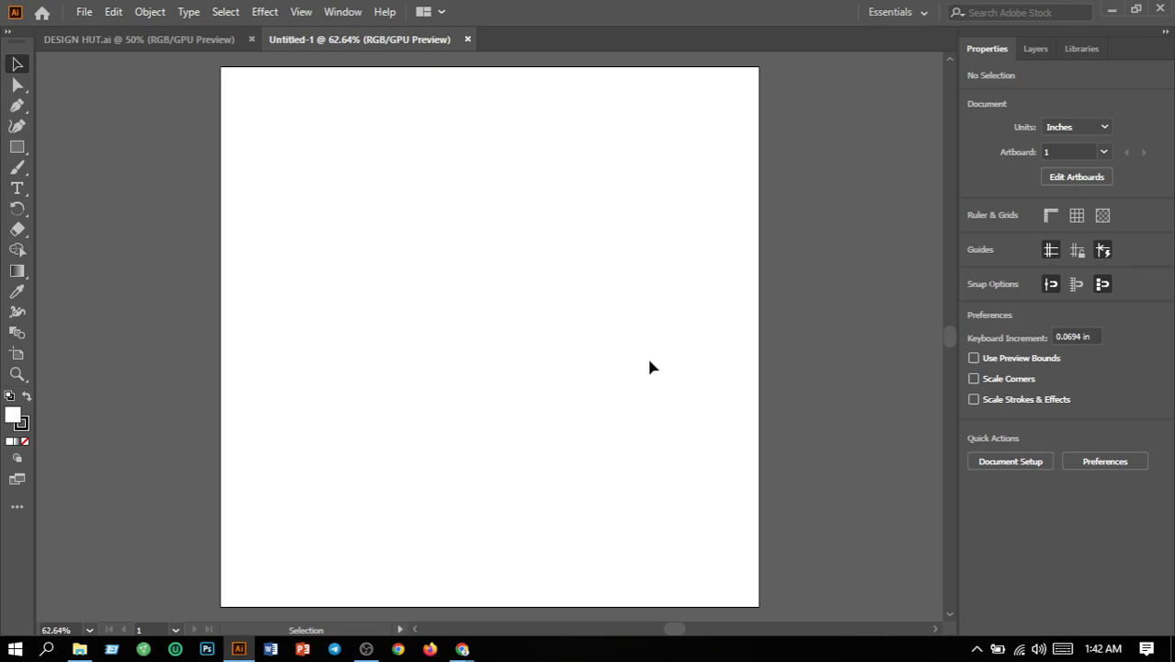
# - Start the Place command and look through the Downloads folder for a reference image
pyautogui.click(78, 12)
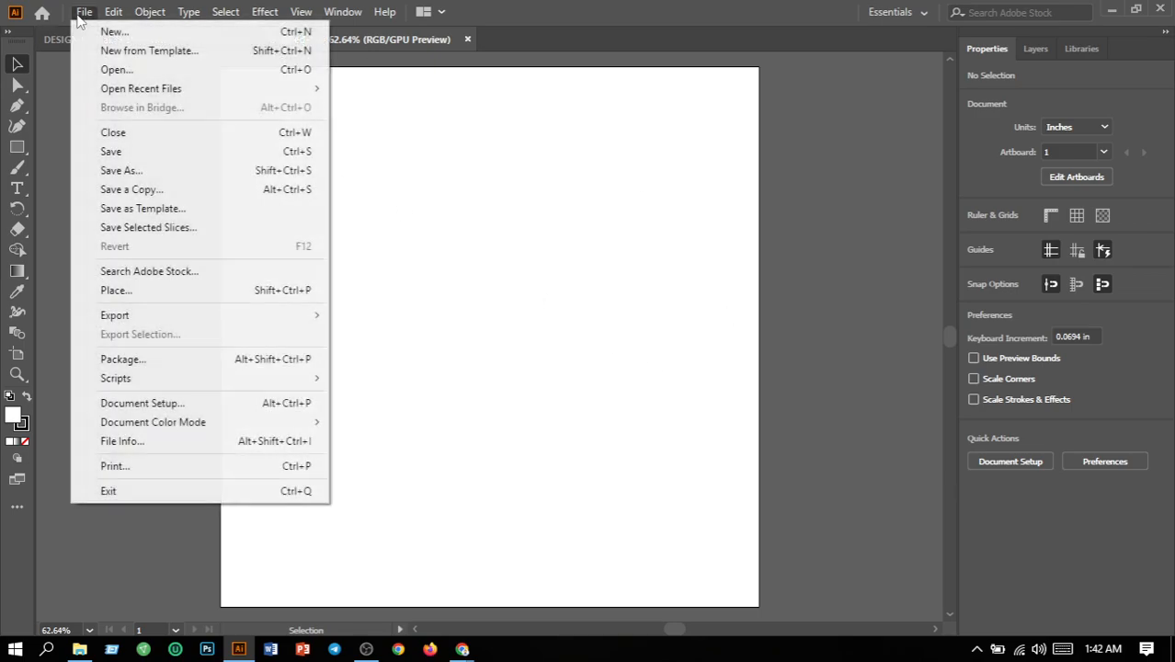
pyautogui.click(164, 296)
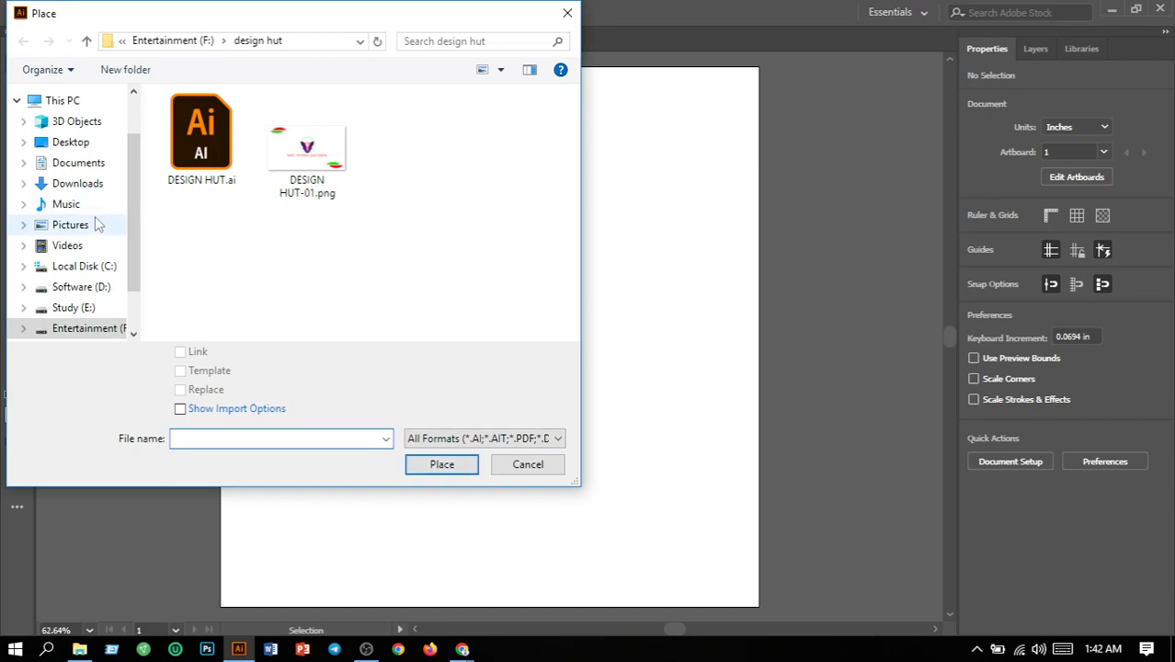
pyautogui.click(98, 191)
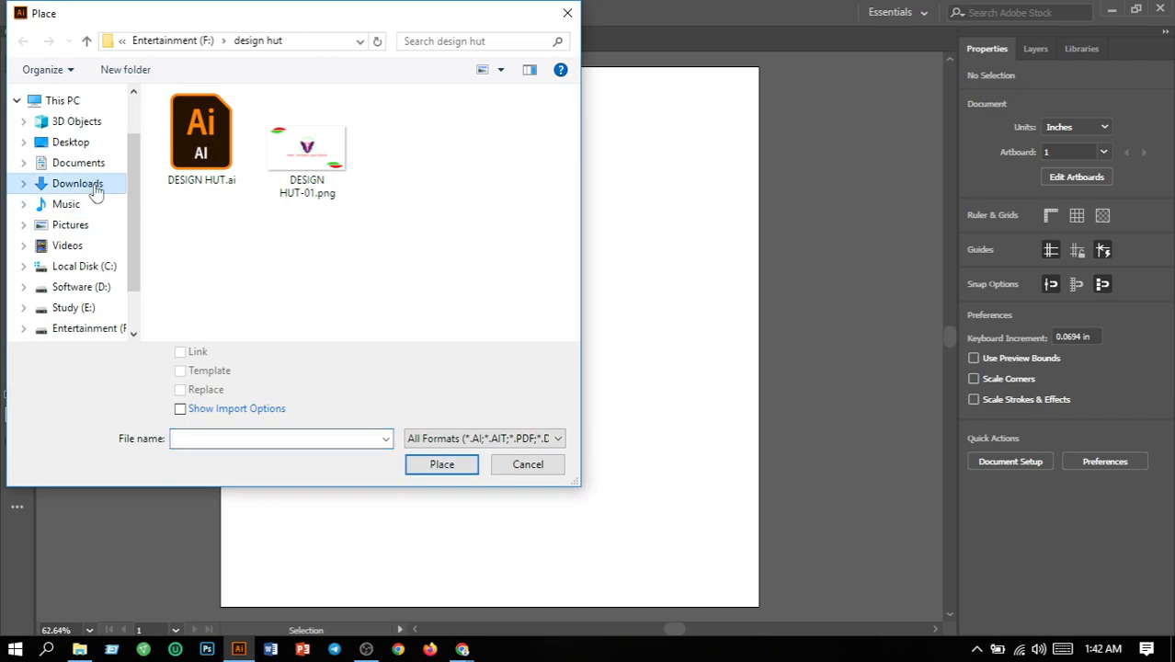
pyautogui.scroll(-5, 412, 272)
pyautogui.scroll(-10, 412, 272)
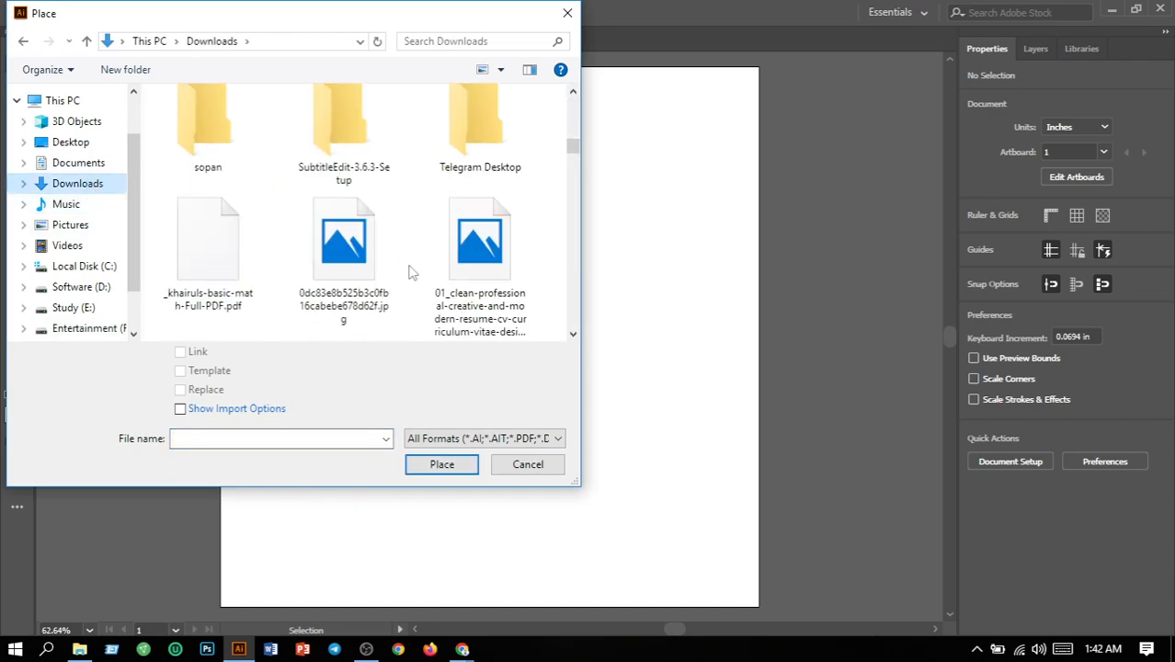
pyautogui.scroll(-3, 412, 273)
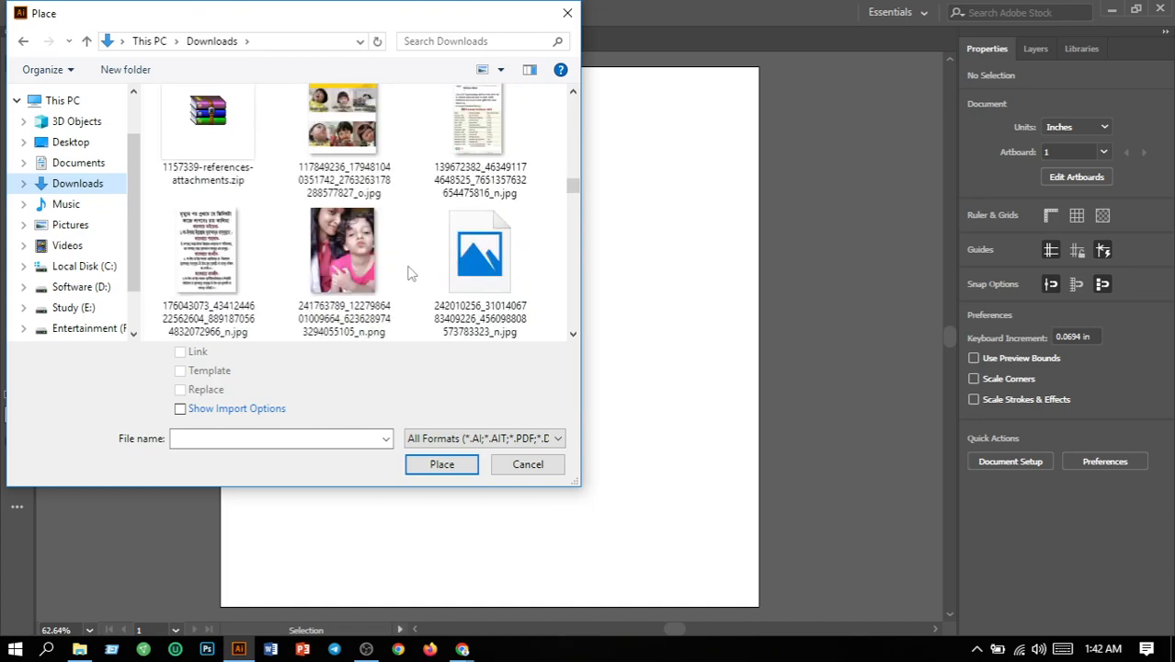
pyautogui.scroll(-3, 411, 273)
pyautogui.scroll(-3, 412, 273)
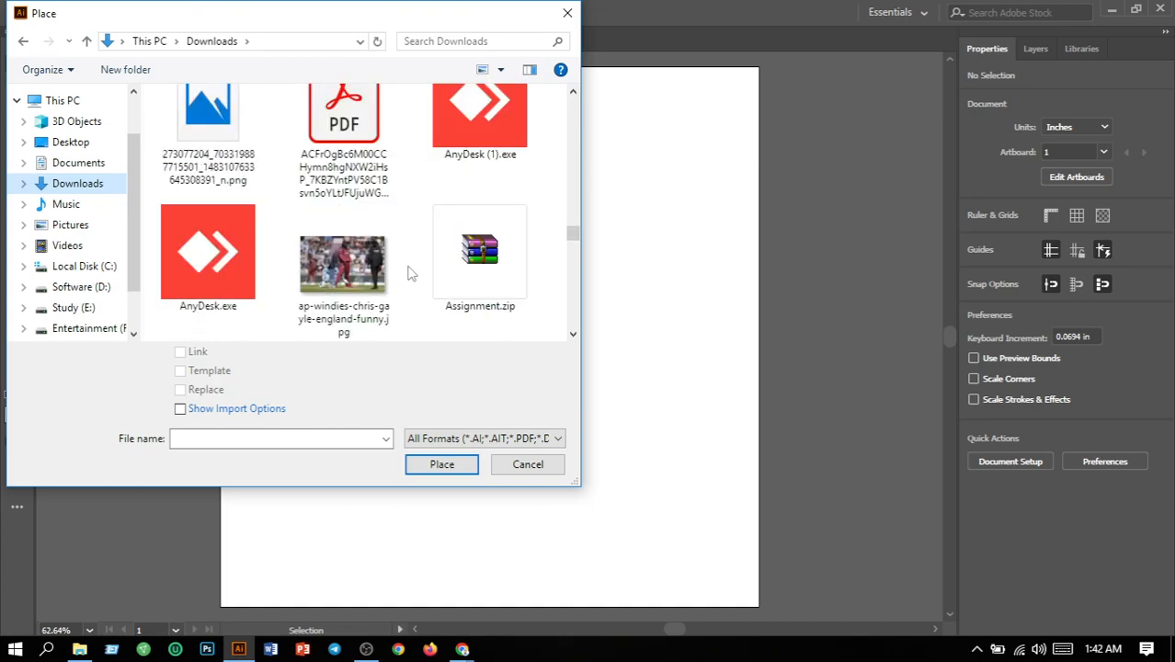
pyautogui.scroll(-3, 412, 273)
pyautogui.scroll(-6, 411, 273)
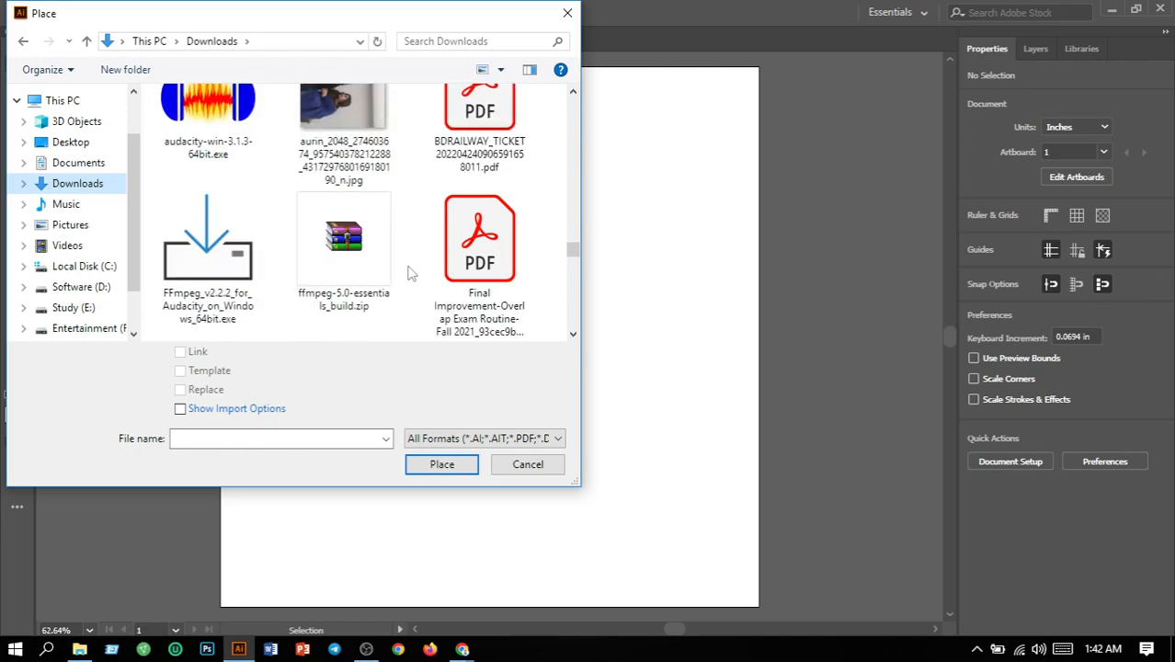
pyautogui.scroll(-6, 412, 273)
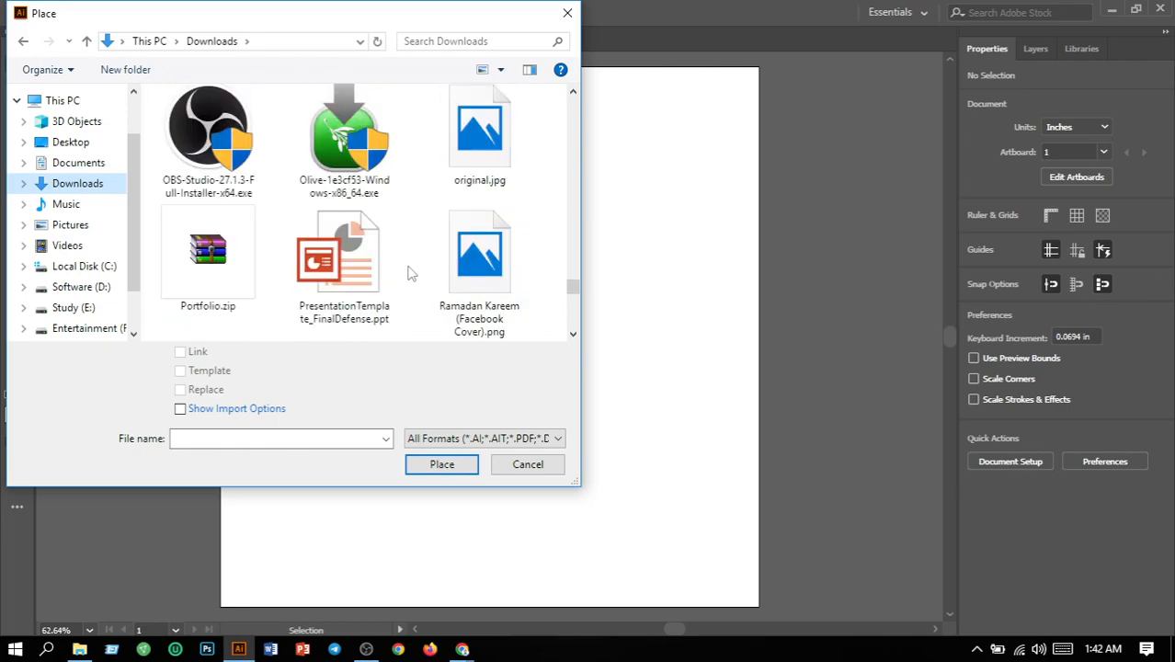
pyautogui.scroll(-6, 412, 273)
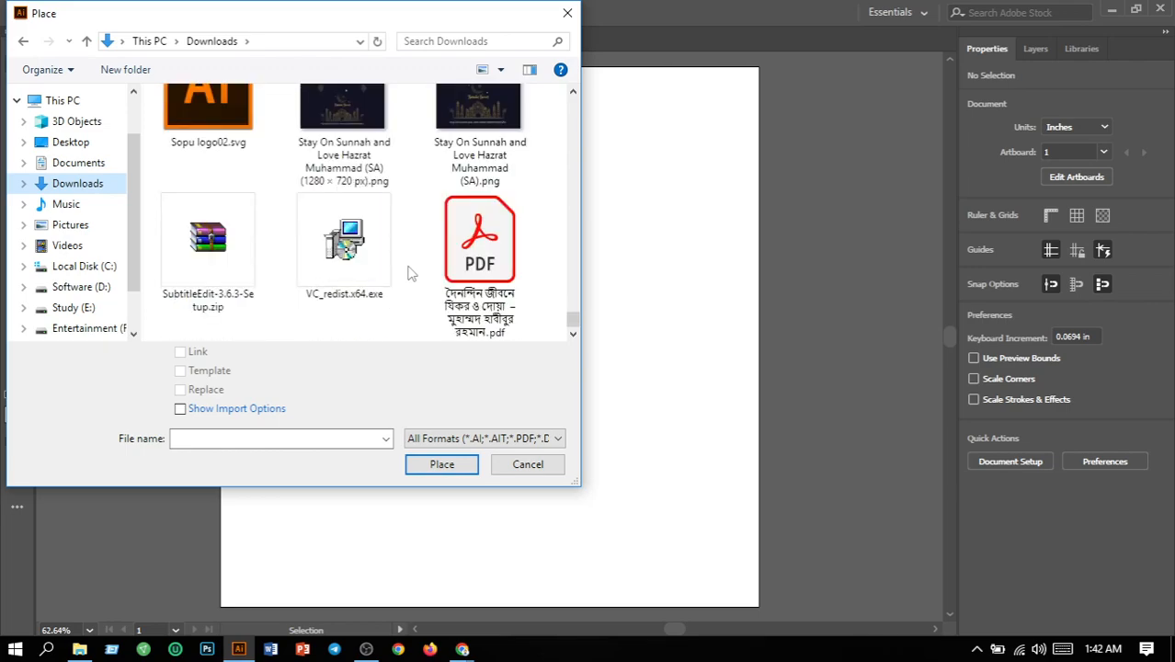
pyautogui.scroll(1, 412, 273)
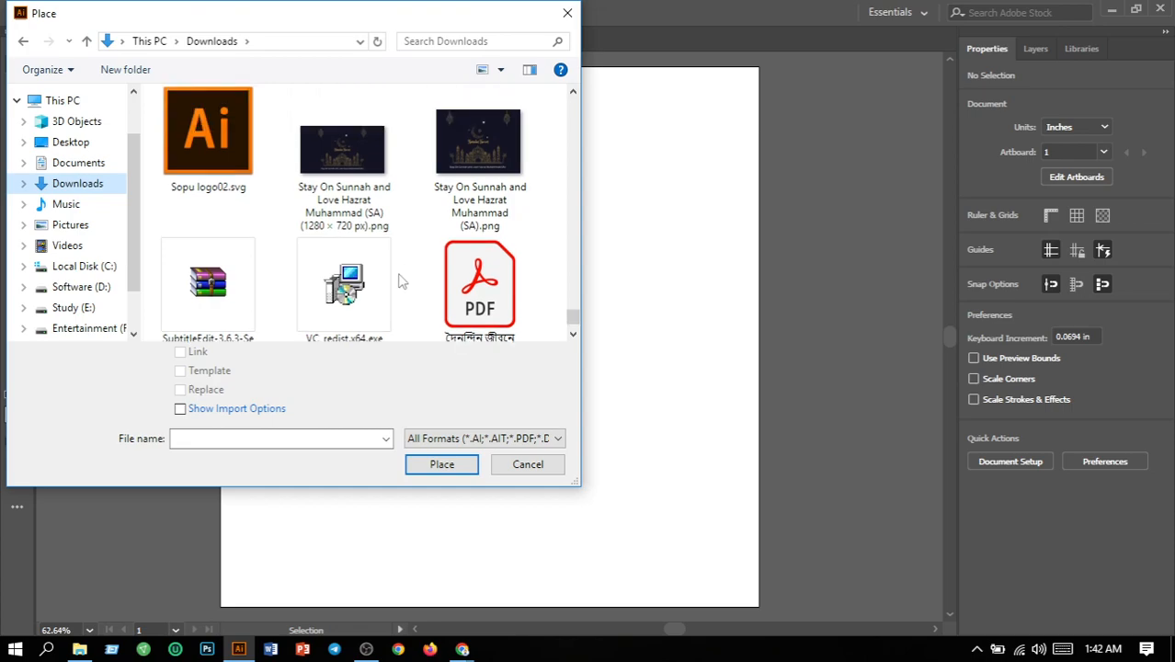
pyautogui.scroll(-1, 86, 322)
# - Browse to the zoo folder on the Entertainment (F:) drive for the image to place
pyautogui.click(87, 303)
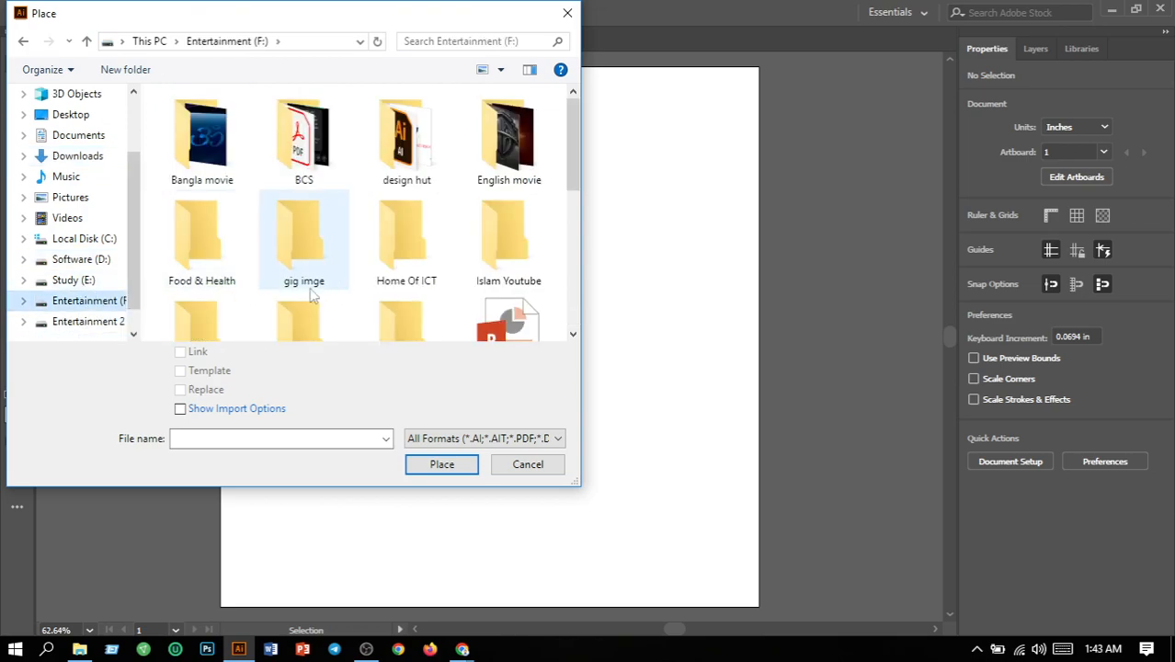
pyautogui.scroll(-5, 357, 293)
pyautogui.scroll(-2, 357, 292)
pyautogui.scroll(5, 354, 290)
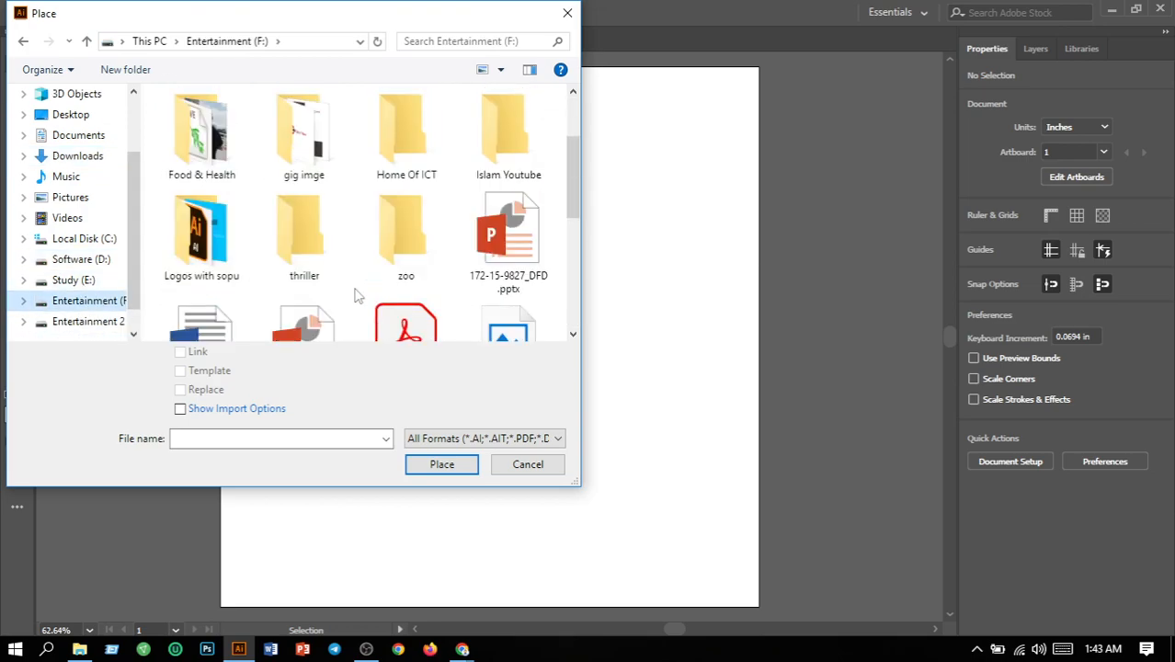
pyautogui.click(406, 267)
pyautogui.doubleClick(405, 266)
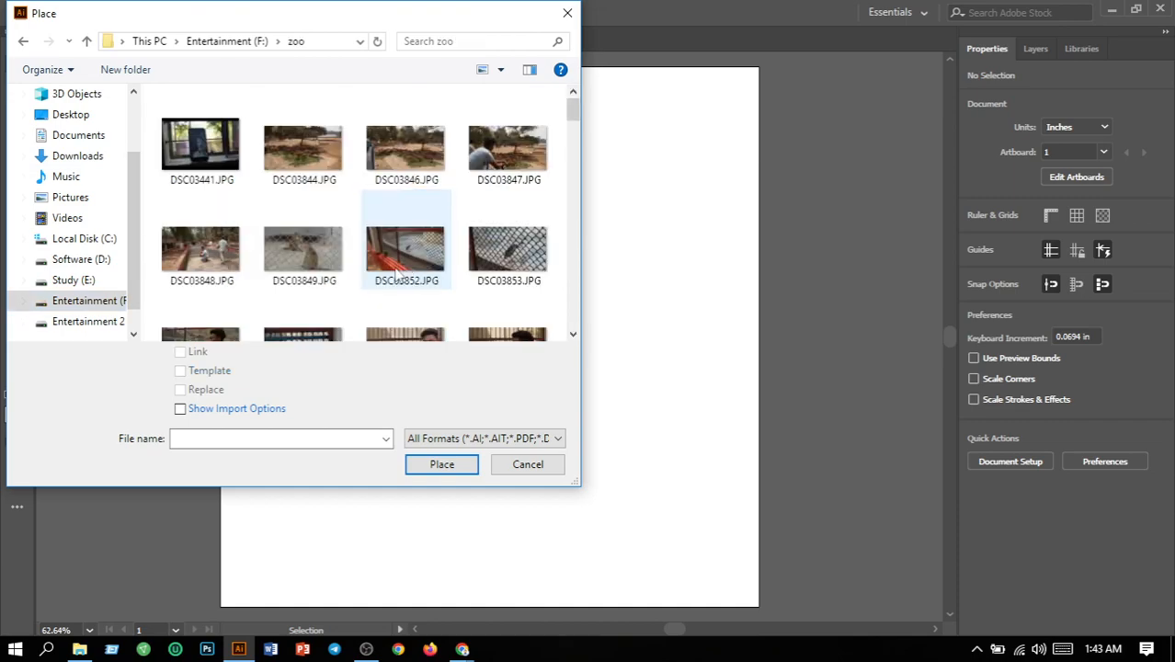
# - Place DSC03948.JPG from the zoo folder and move it so the rhino sits over the middle of the artboard
pyautogui.scroll(-3, 395, 274)
pyautogui.scroll(-10, 391, 278)
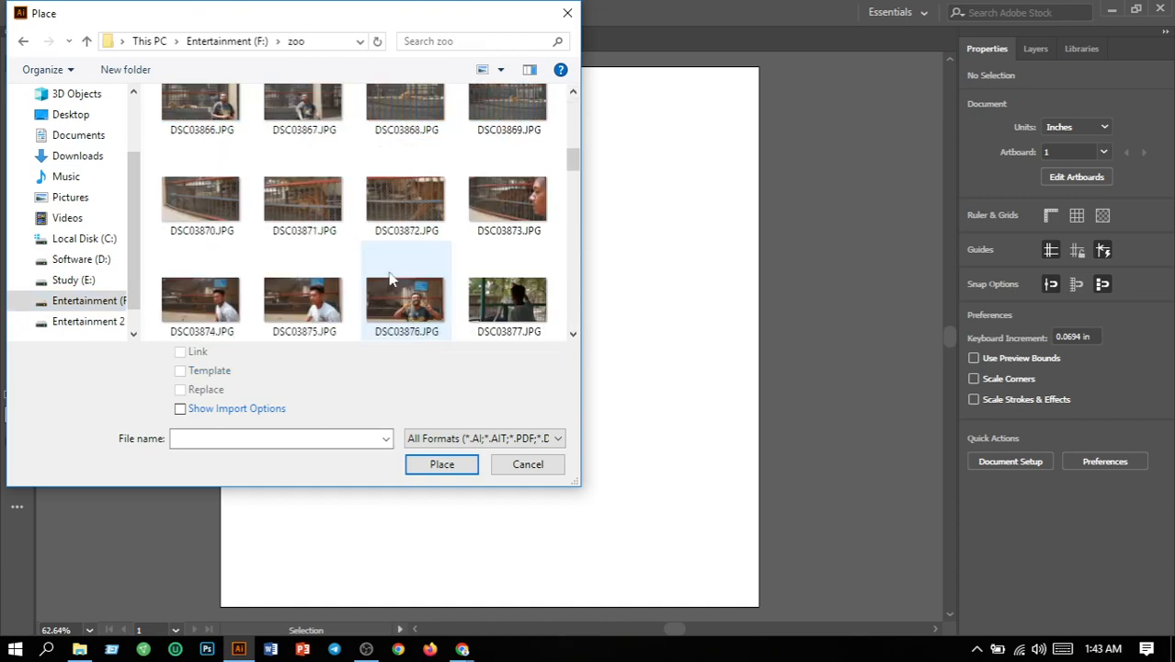
pyautogui.scroll(-10, 392, 281)
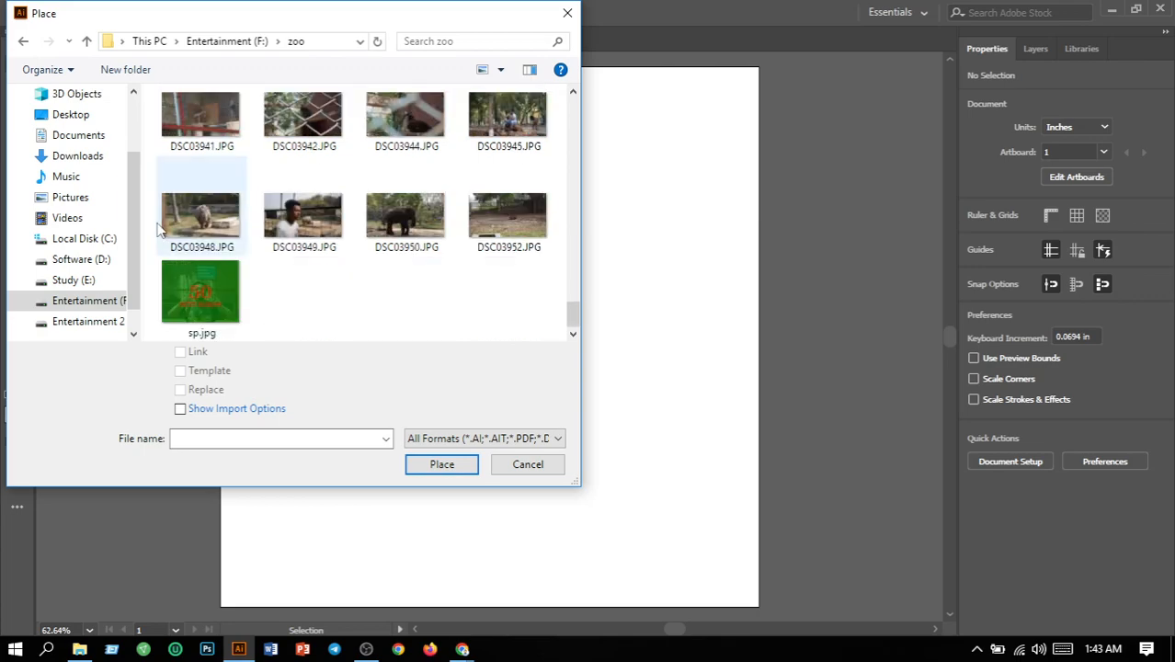
pyautogui.click(199, 223)
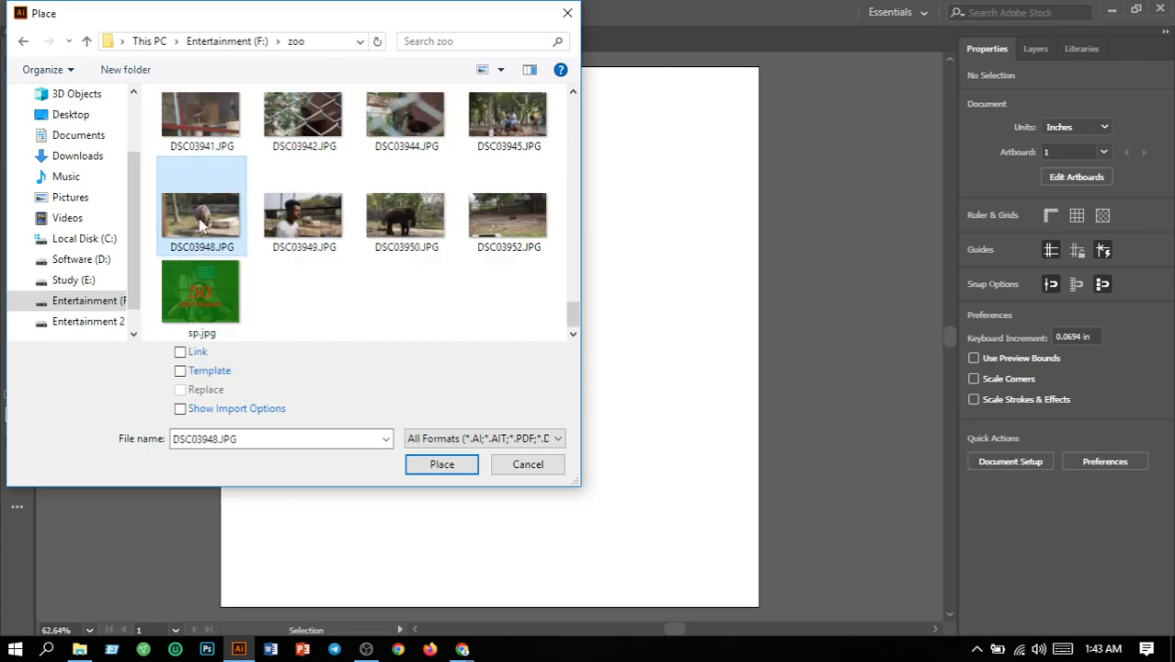
pyautogui.click(455, 467)
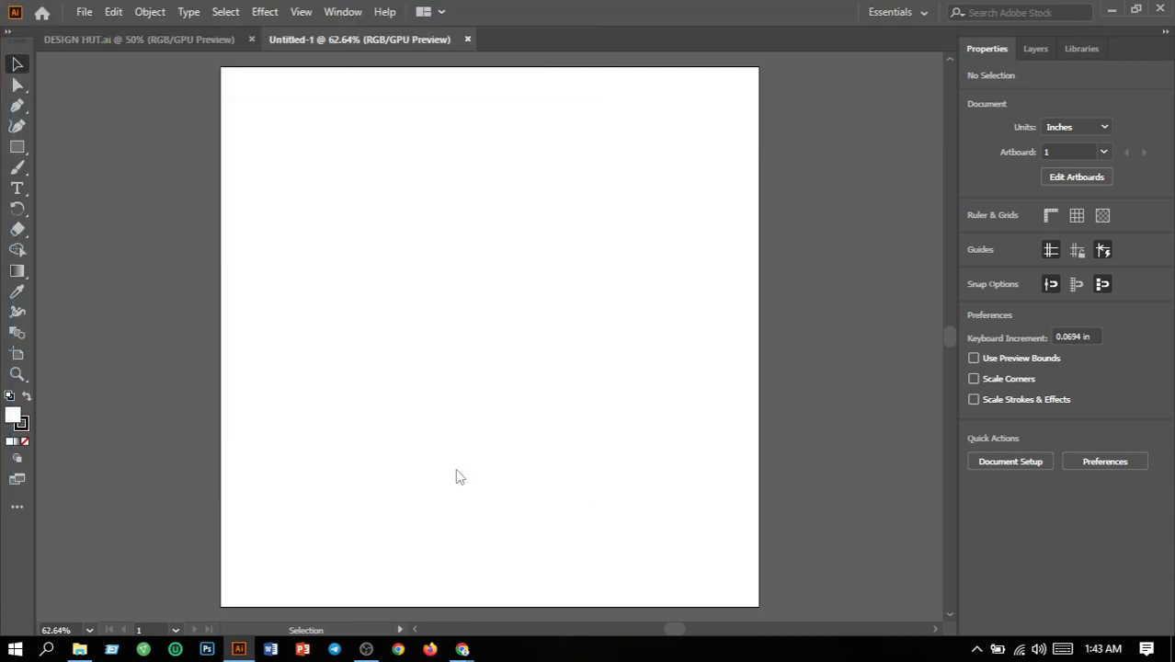
pyautogui.click(327, 227)
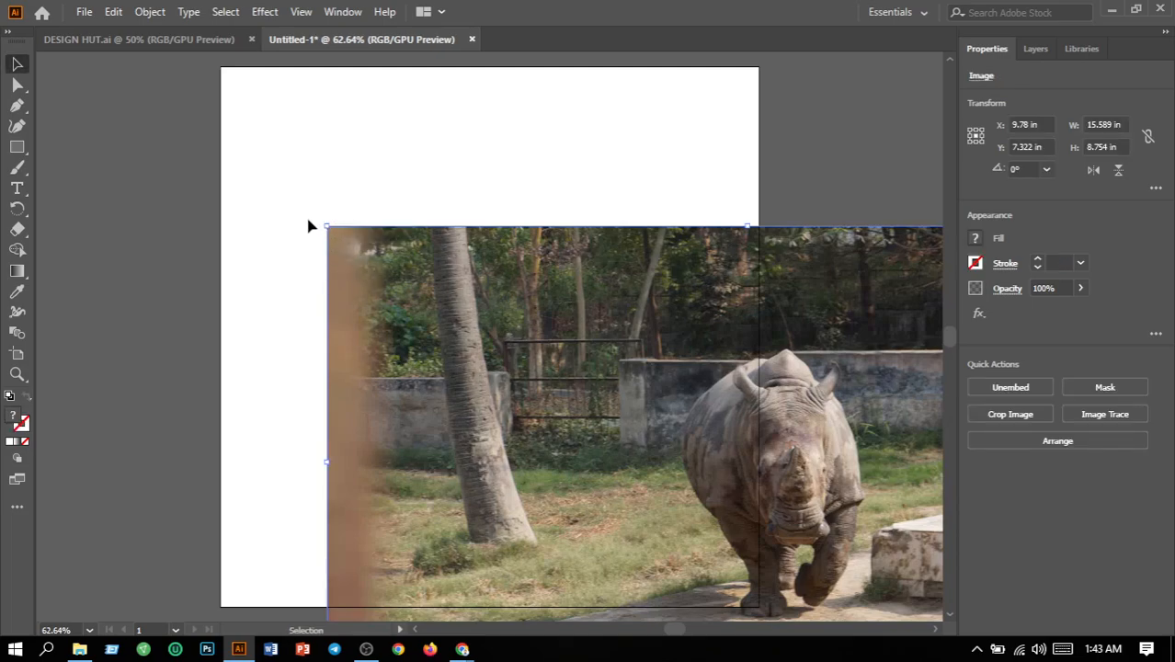
pyautogui.moveTo(461, 307); pyautogui.dragTo(149, 212)
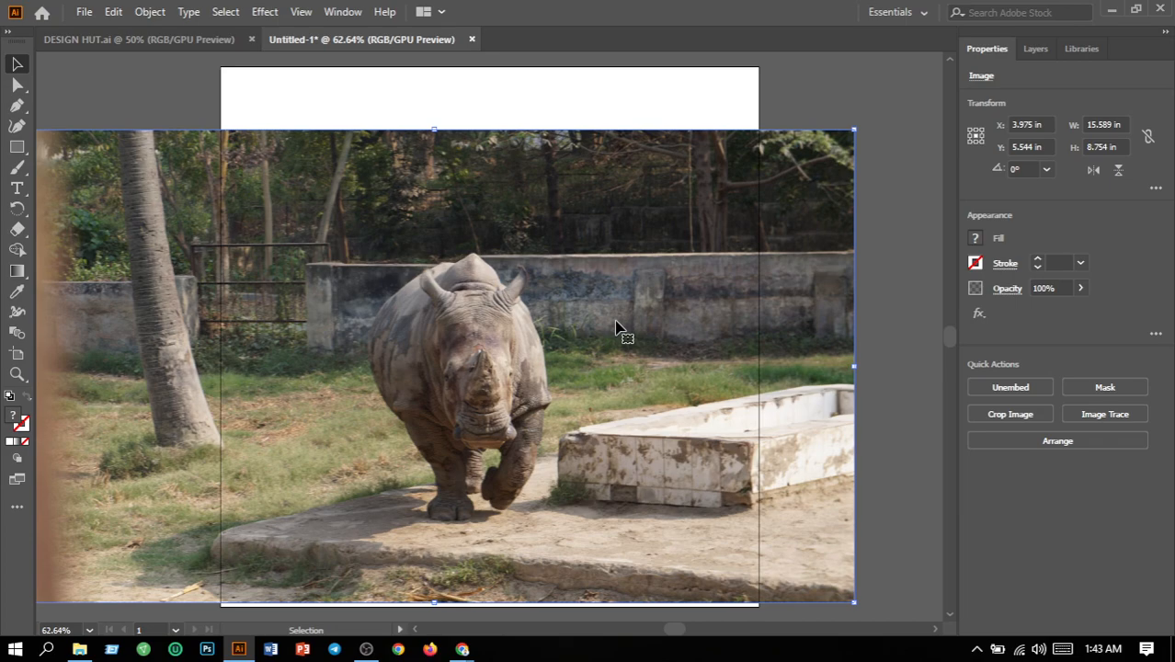
# - Select the placed rhino photo and lock it in place as a tracing reference
pyautogui.hotkey('ctrl', 'shift', 'a')
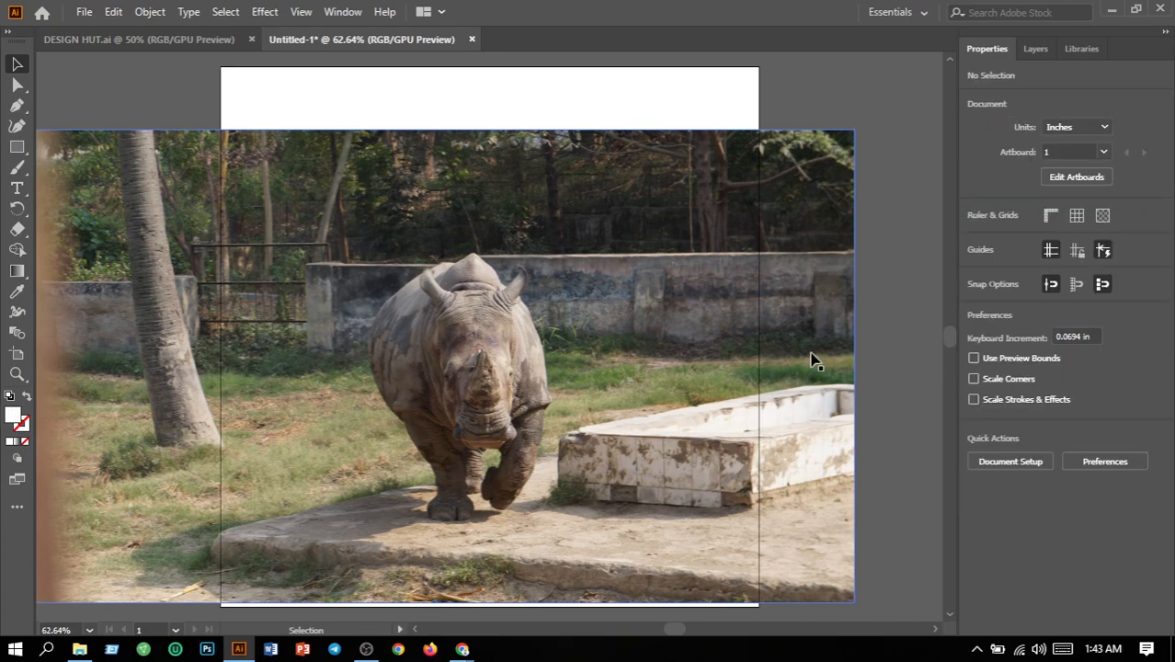
pyautogui.click(812, 360)
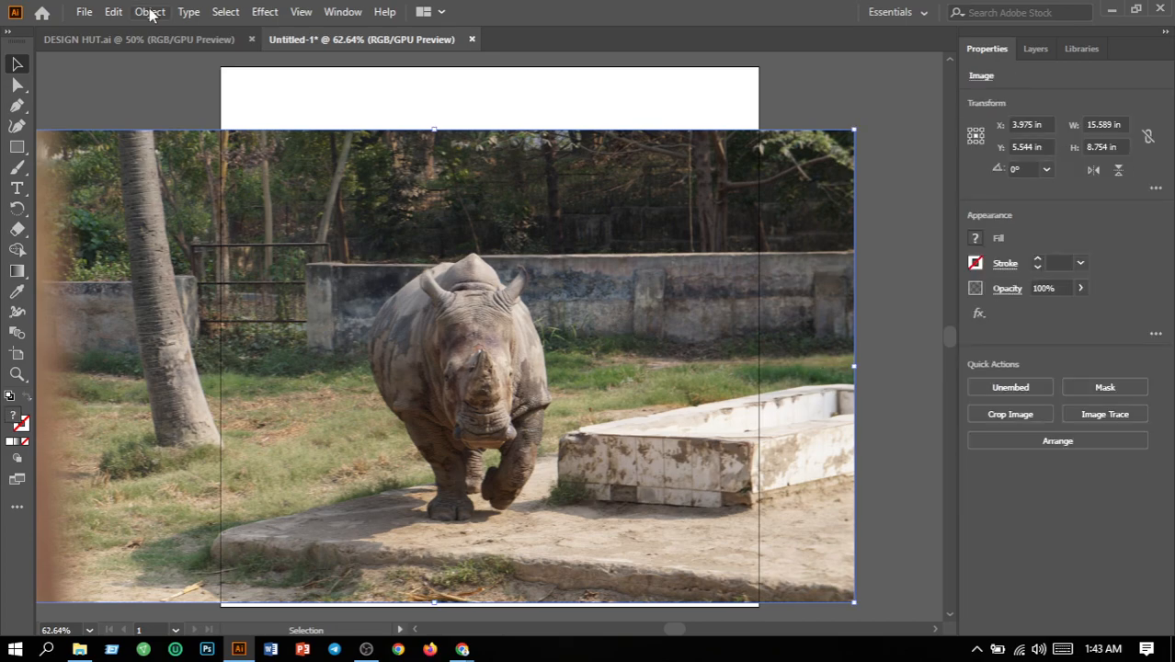
pyautogui.click(150, 12)
pyautogui.moveTo(221, 133)
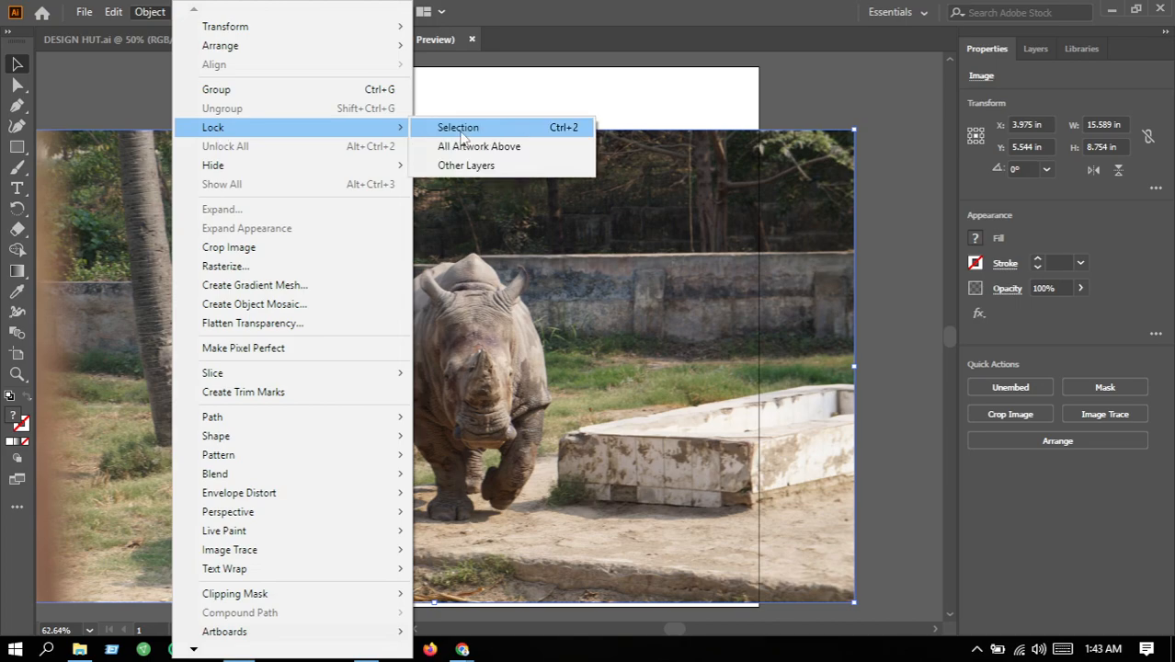
pyautogui.click(459, 129)
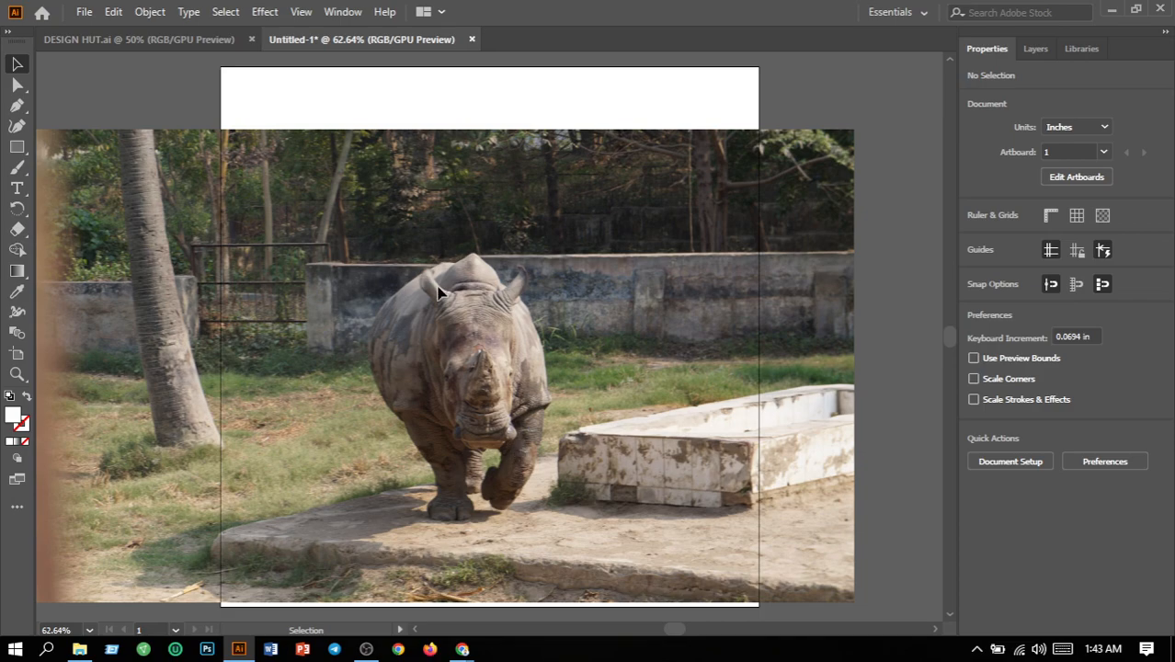
# - Trace the rhino's left-hand ear with the Pen tool and no fill, from its outer base over the tip to its inner base
pyautogui.press('p')
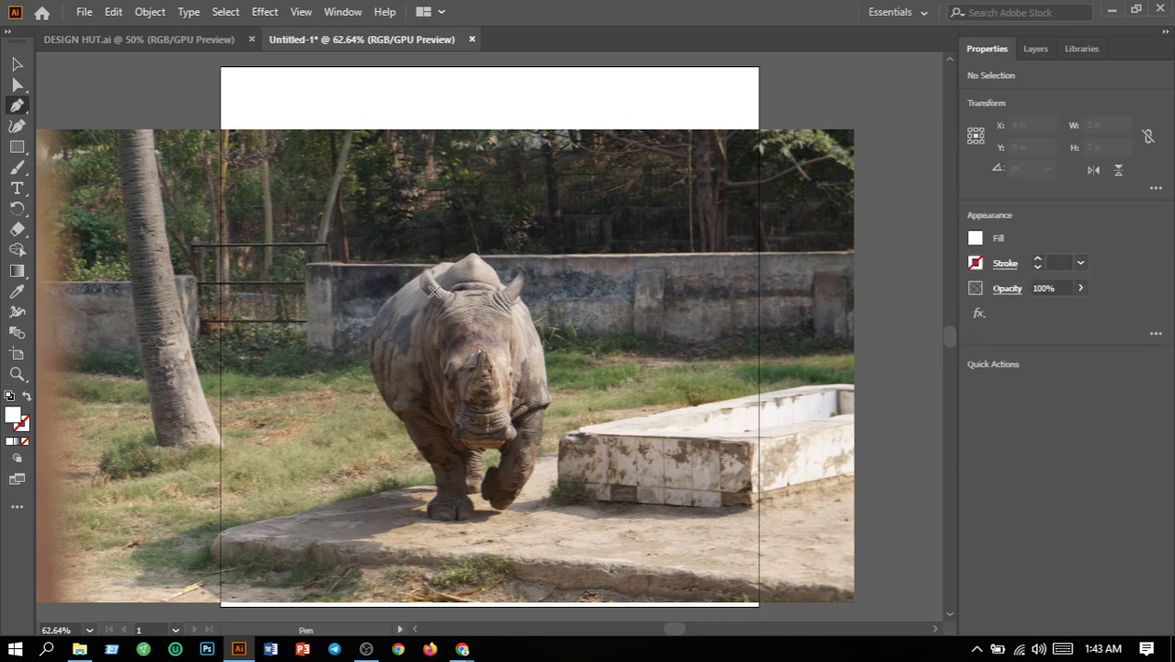
pyautogui.press('ctrl')
pyautogui.scroll(3, 455, 304)
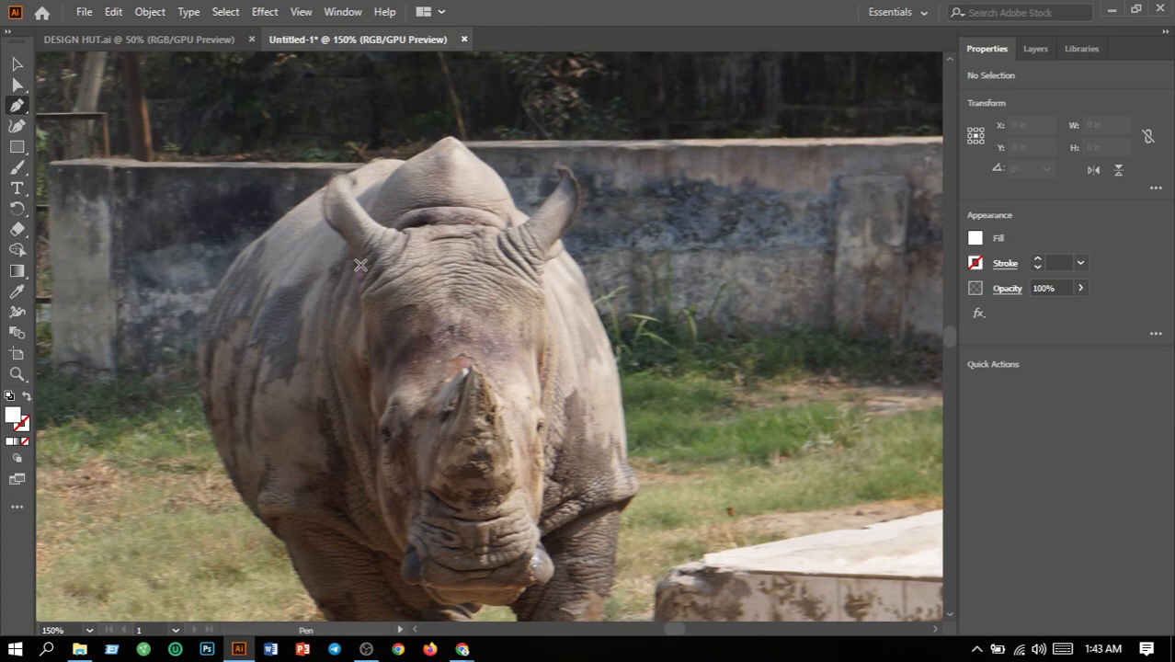
pyautogui.click(24, 442)
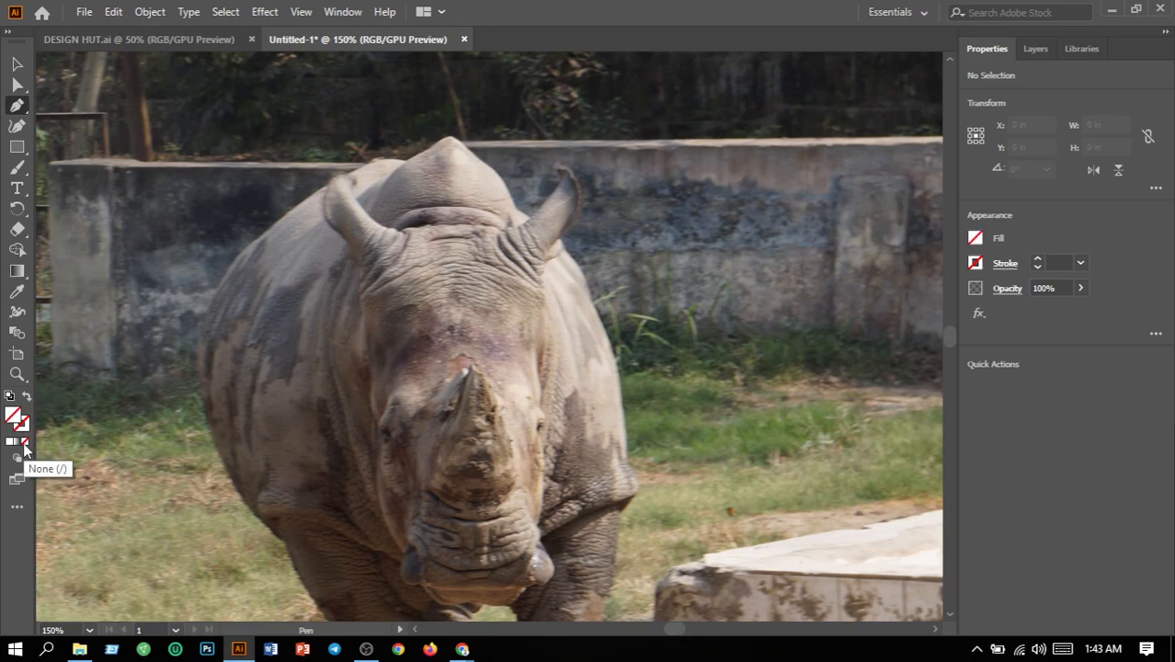
pyautogui.click(358, 265)
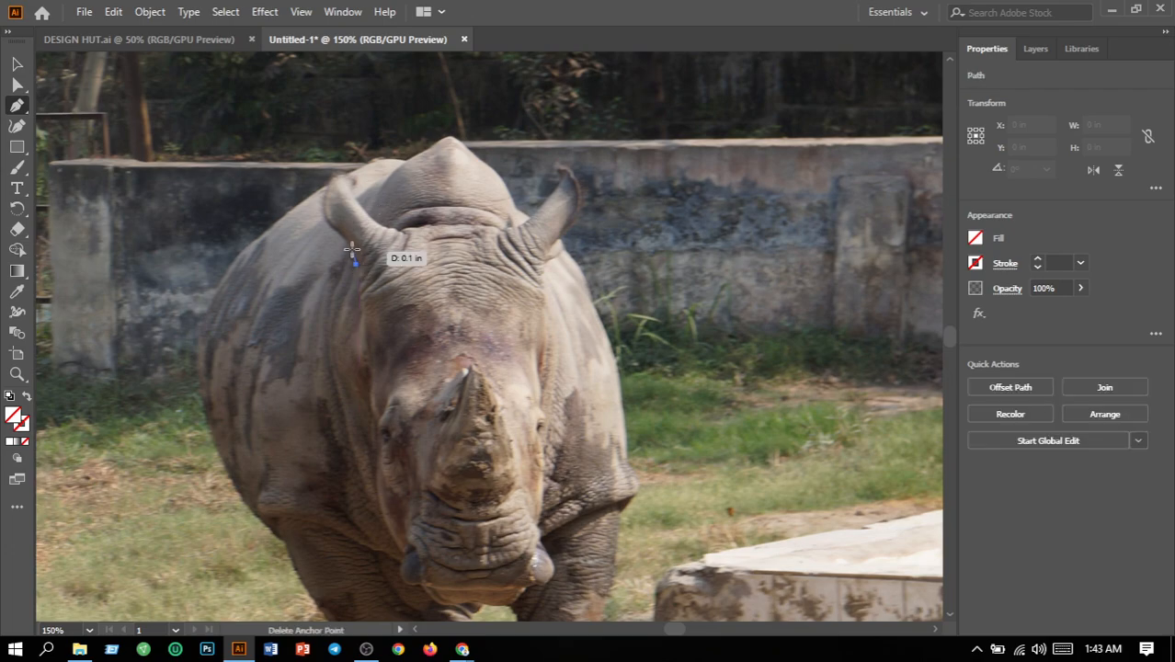
pyautogui.moveTo(313, 222); pyautogui.dragTo(353, 178)
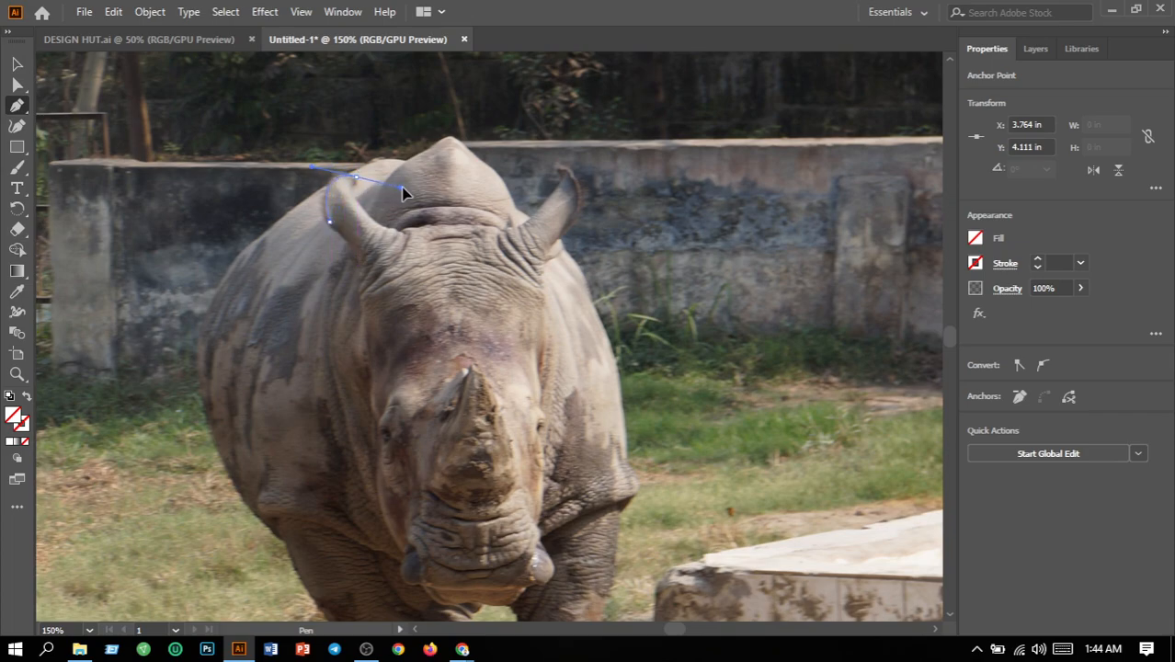
pyautogui.moveTo(406, 192); pyautogui.dragTo(382, 226)
pyautogui.moveTo(428, 267); pyautogui.dragTo(381, 214)
pyautogui.click(382, 226)
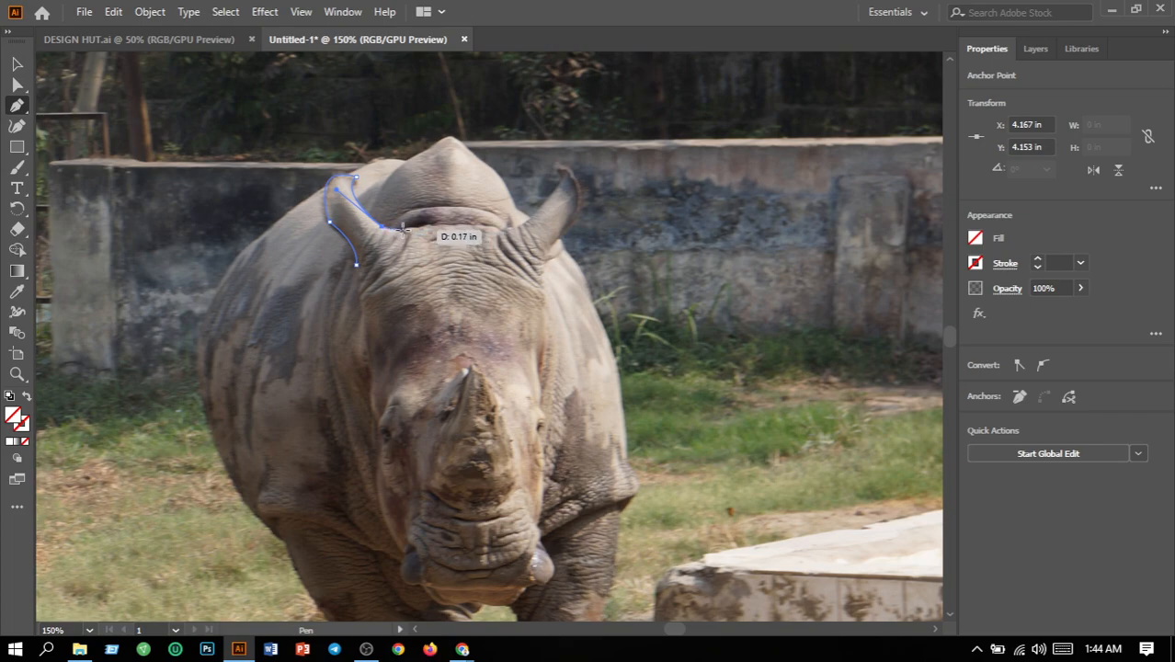
# - Continue the pen path in a shallow curve across the top of the rhino's head to the right-hand ear
pyautogui.click(404, 234)
pyautogui.moveTo(405, 235); pyautogui.dragTo(407, 247)
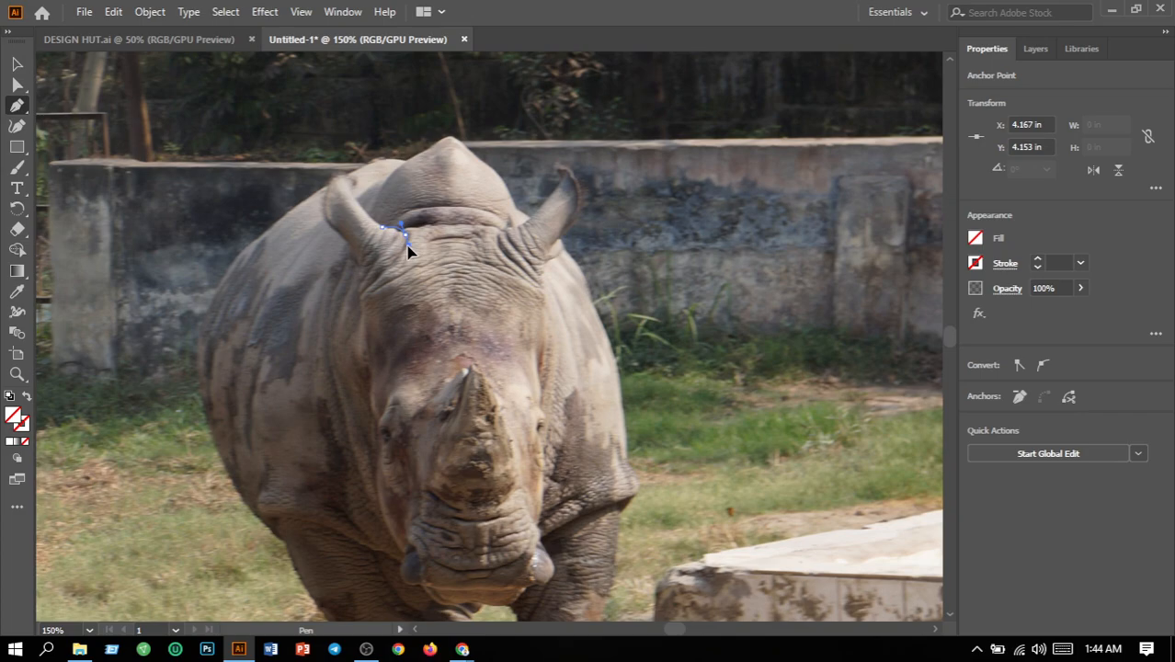
pyautogui.moveTo(407, 246); pyautogui.dragTo(408, 244)
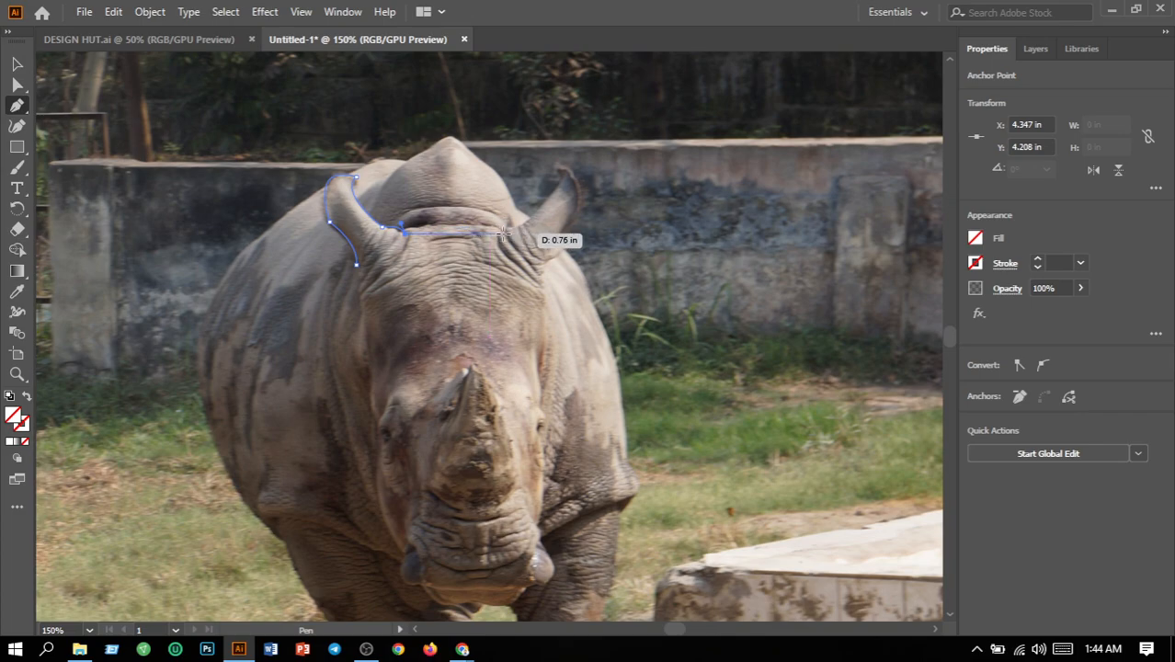
pyautogui.moveTo(505, 234); pyautogui.dragTo(560, 257)
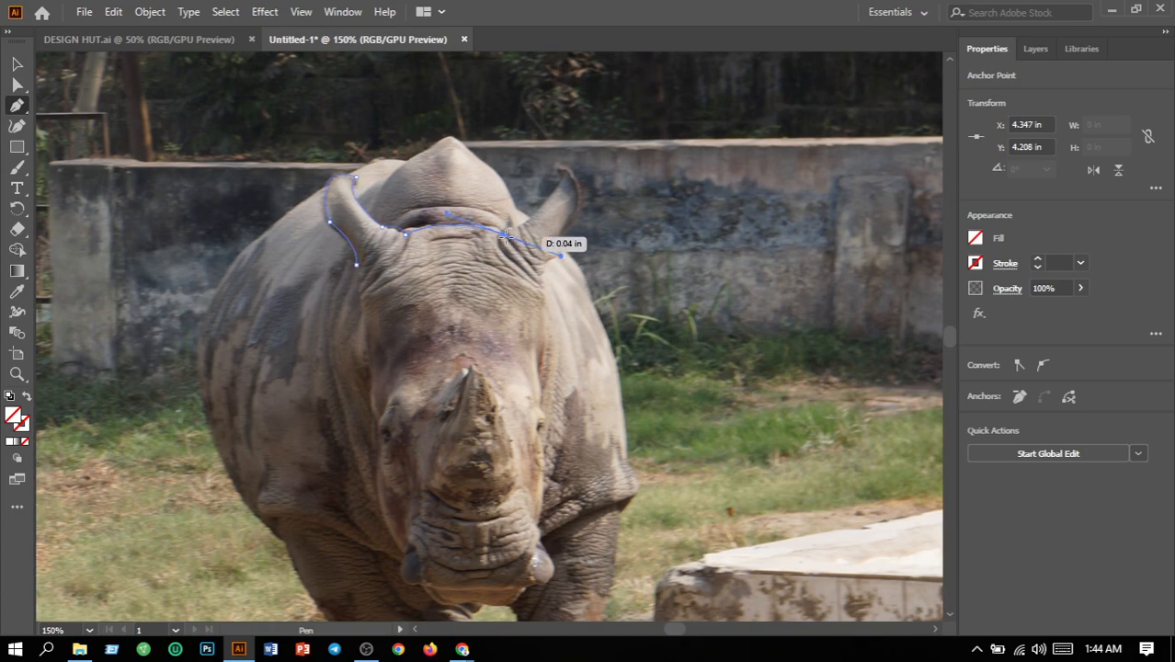
pyautogui.click(503, 236)
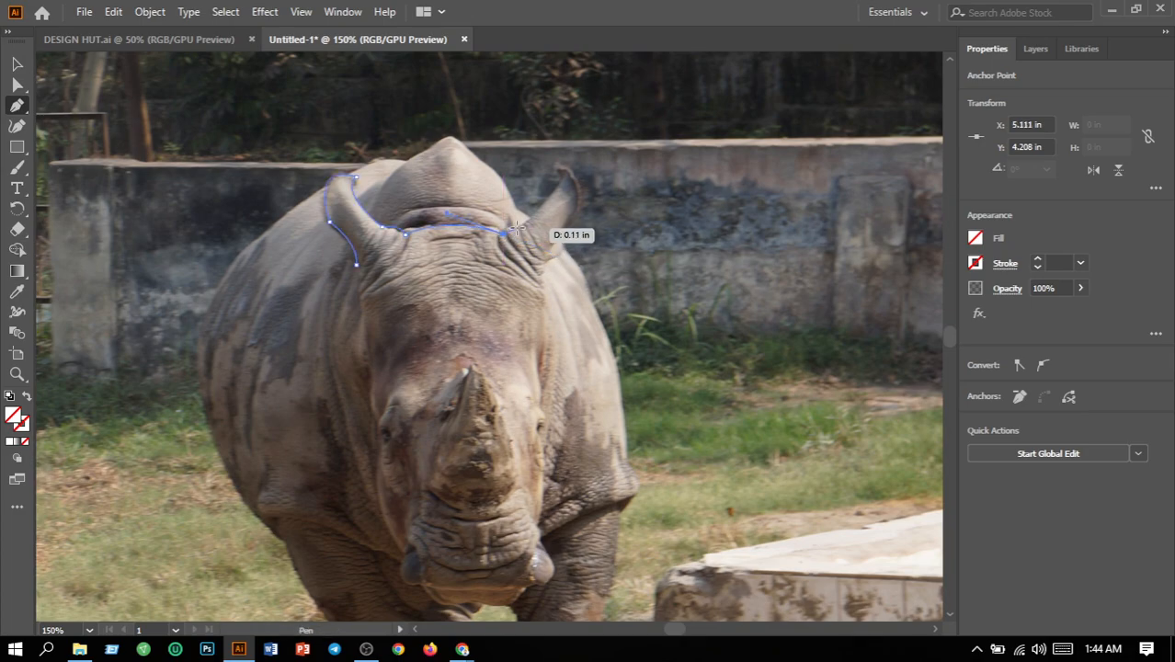
# - Trace the right-hand ear up its inner edge, around the pointed tip and down its outer edge to the side of the head
pyautogui.moveTo(522, 227)
pyautogui.mouseDown()
pyautogui.moveTo(532, 237)
pyautogui.moveTo(520, 236)
pyautogui.mouseUp()
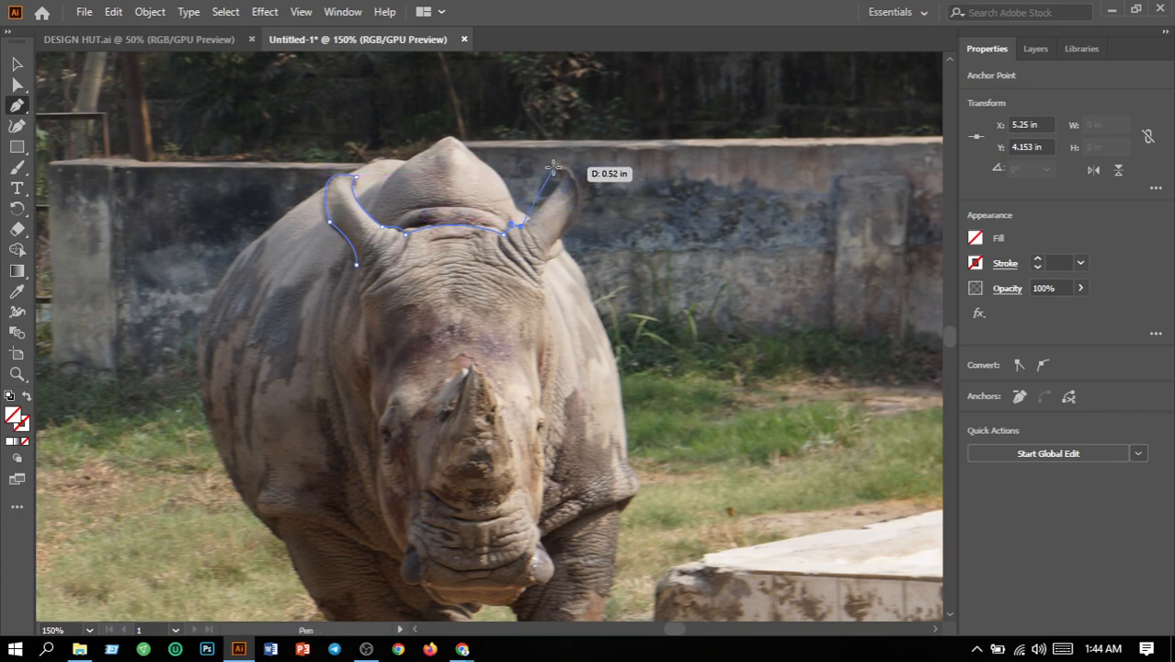
pyautogui.moveTo(558, 168); pyautogui.dragTo(540, 151)
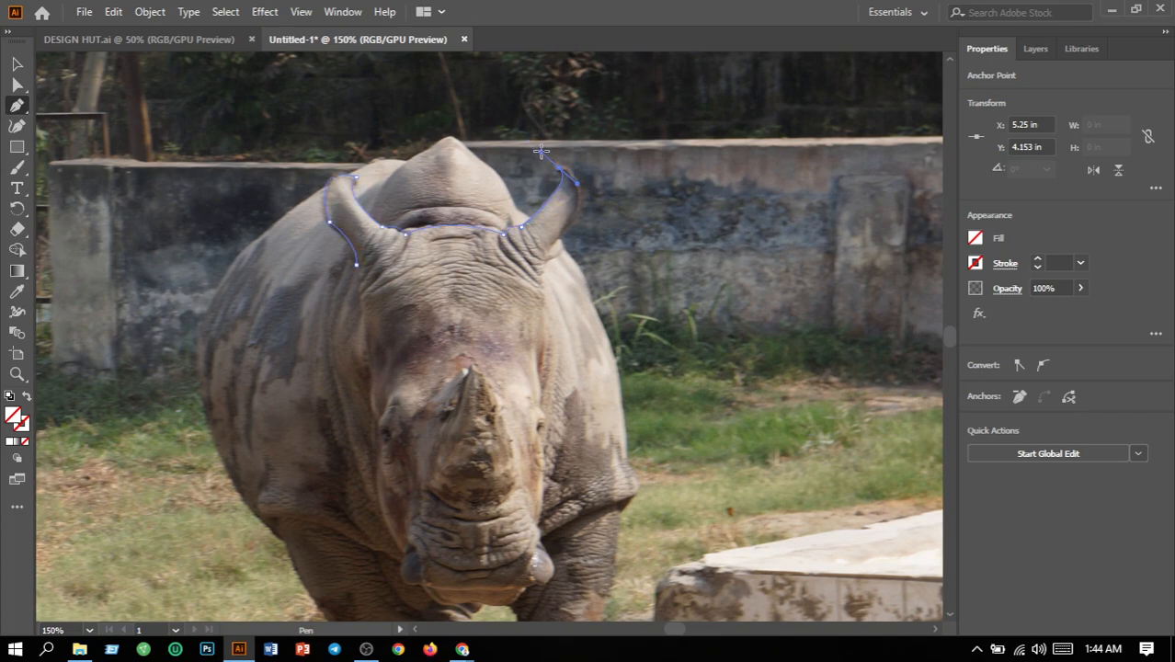
pyautogui.click(558, 169)
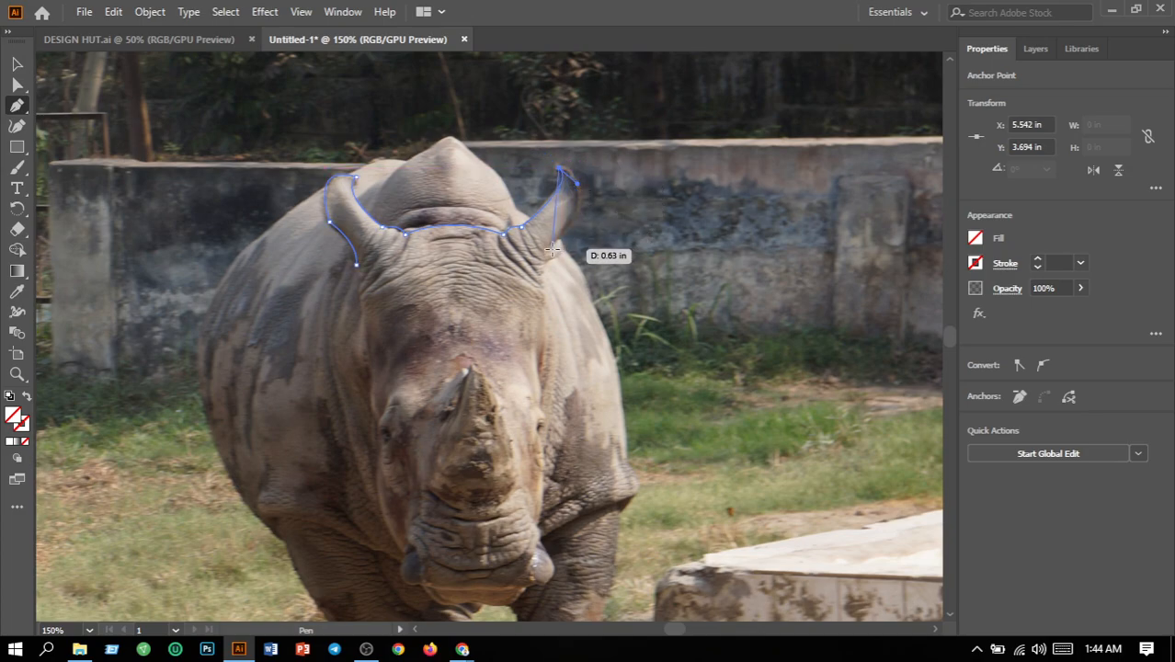
pyautogui.click(571, 224)
pyautogui.moveTo(570, 237); pyautogui.dragTo(545, 276)
pyautogui.click(573, 223)
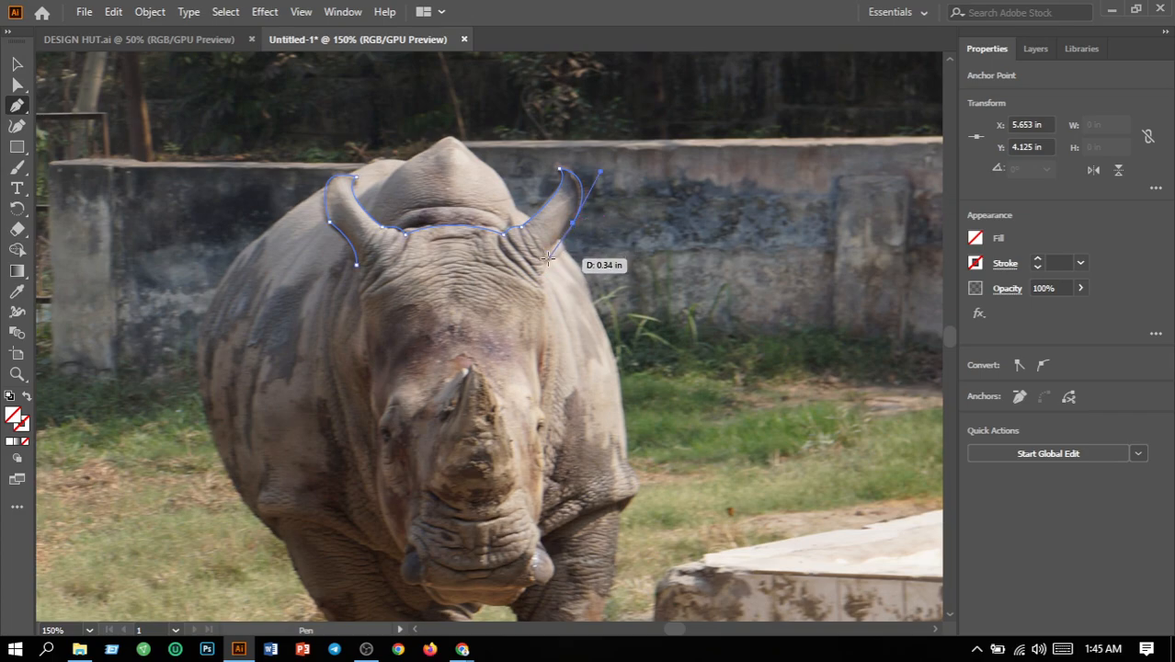
pyautogui.moveTo(546, 260); pyautogui.dragTo(550, 266)
pyautogui.hotkey('ctrl', 'z')
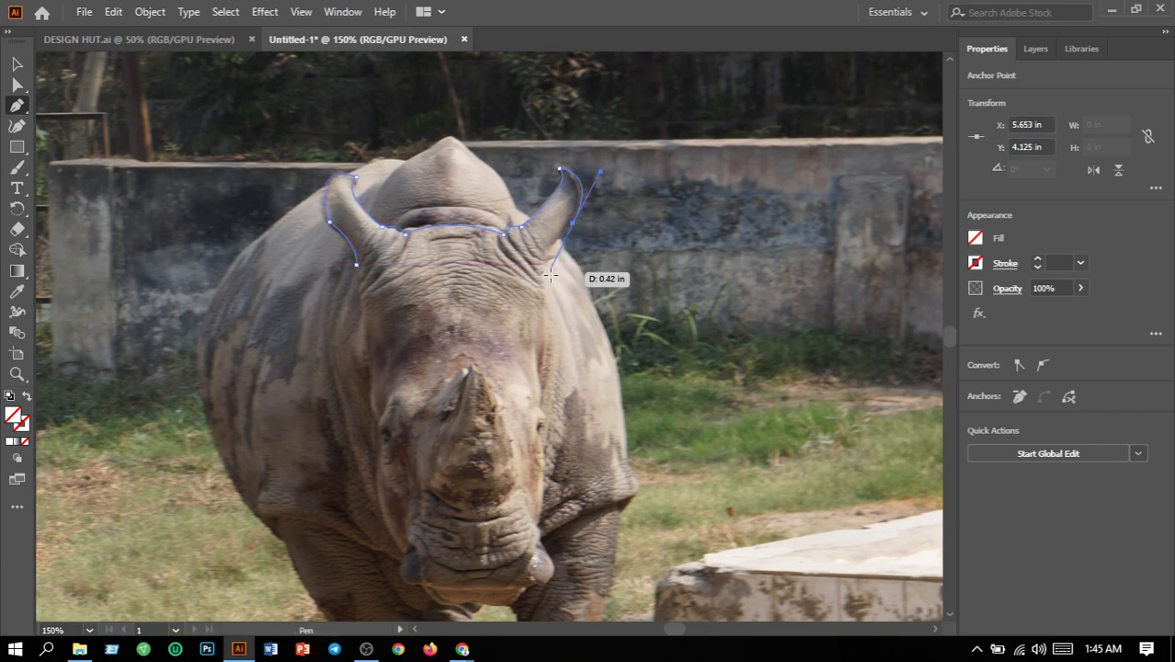
pyautogui.moveTo(542, 274)
pyautogui.mouseDown()
pyautogui.moveTo(548, 308)
pyautogui.moveTo(547, 294)
pyautogui.mouseUp()
pyautogui.click(542, 273)
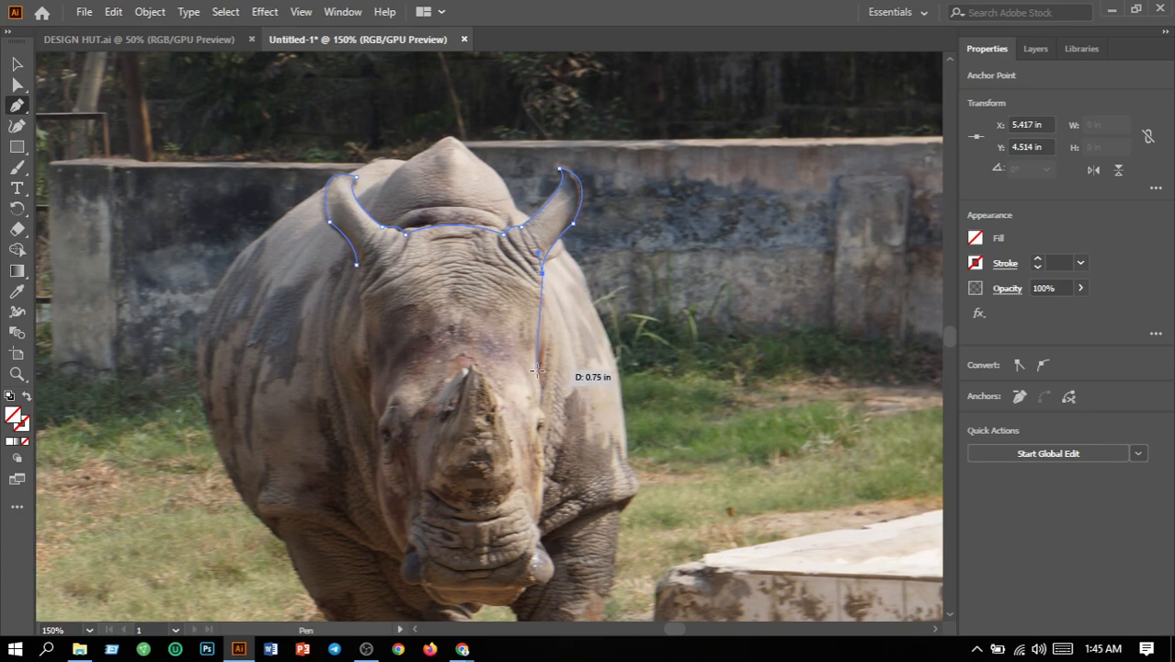
# - Continue the path from the right-hand ear base down the side of the rhino's face to just above the mouth corner
pyautogui.moveTo(539, 372); pyautogui.dragTo(536, 419)
pyautogui.click(539, 372)
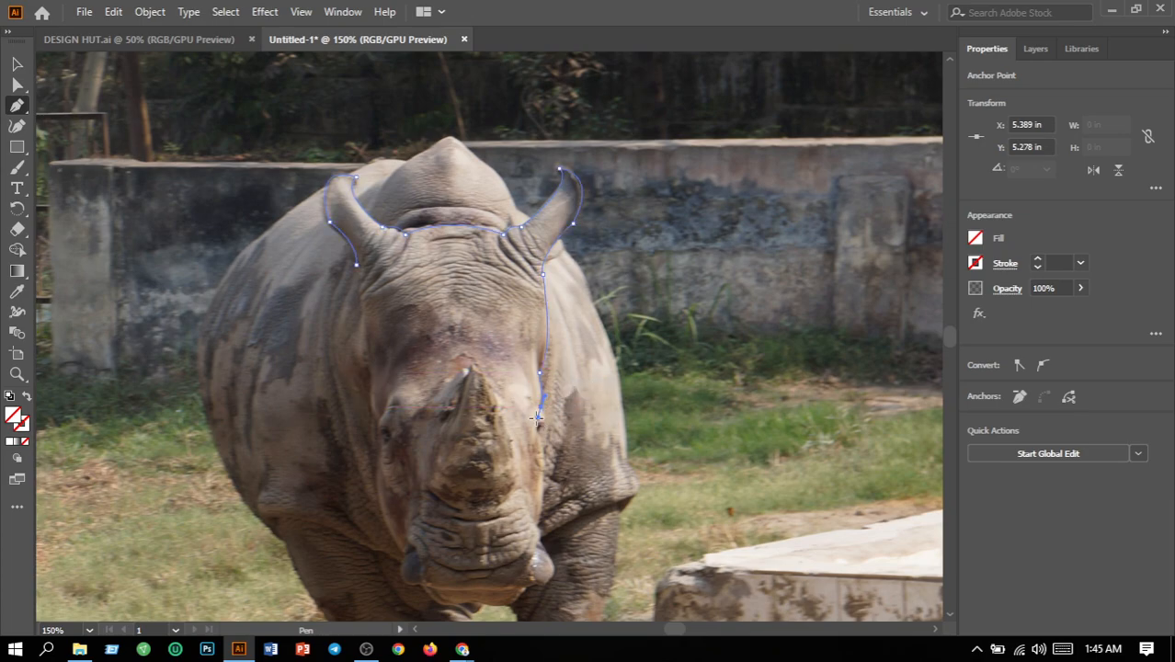
pyautogui.click(540, 406)
pyautogui.moveTo(536, 525)
pyautogui.mouseDown()
pyautogui.moveTo(519, 528)
pyautogui.moveTo(541, 547)
pyautogui.moveTo(531, 565)
pyautogui.moveTo(539, 548)
pyautogui.mouseUp()
pyautogui.click(537, 529)
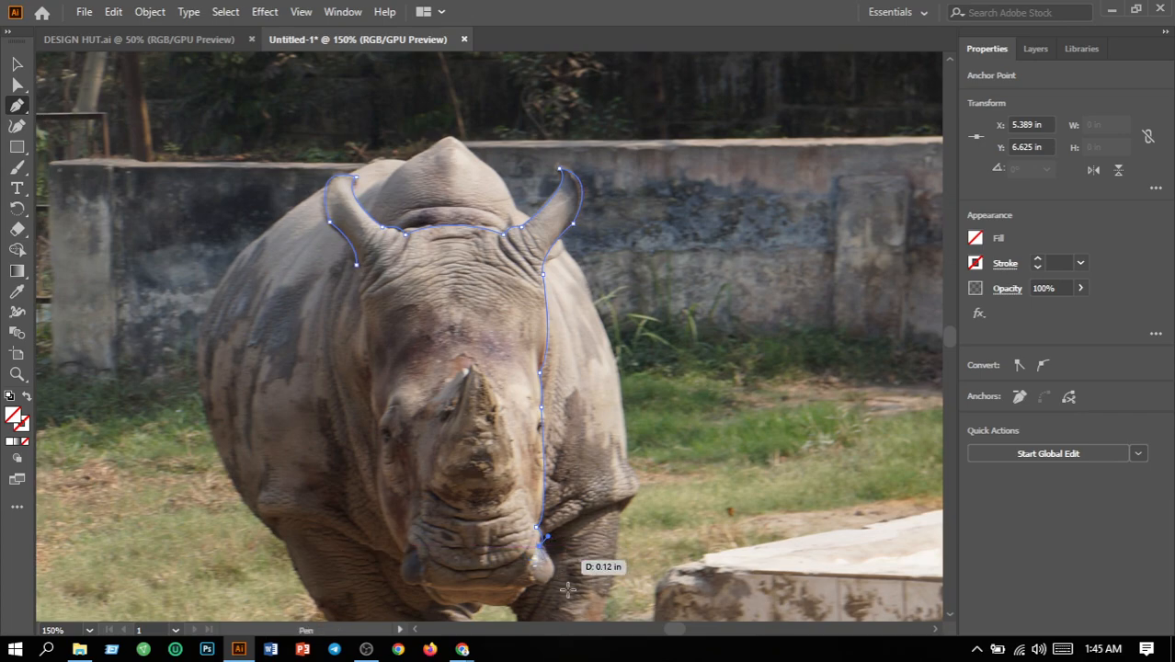
# - Continue the pen path around the bulge of the right-hand mouth corner to the underside of the rhino's chin
pyautogui.click(546, 582)
pyautogui.moveTo(546, 583)
pyautogui.mouseDown()
pyautogui.moveTo(521, 610)
pyautogui.moveTo(526, 596)
pyautogui.moveTo(511, 603)
pyautogui.moveTo(499, 630)
pyautogui.moveTo(488, 490)
pyautogui.mouseUp()
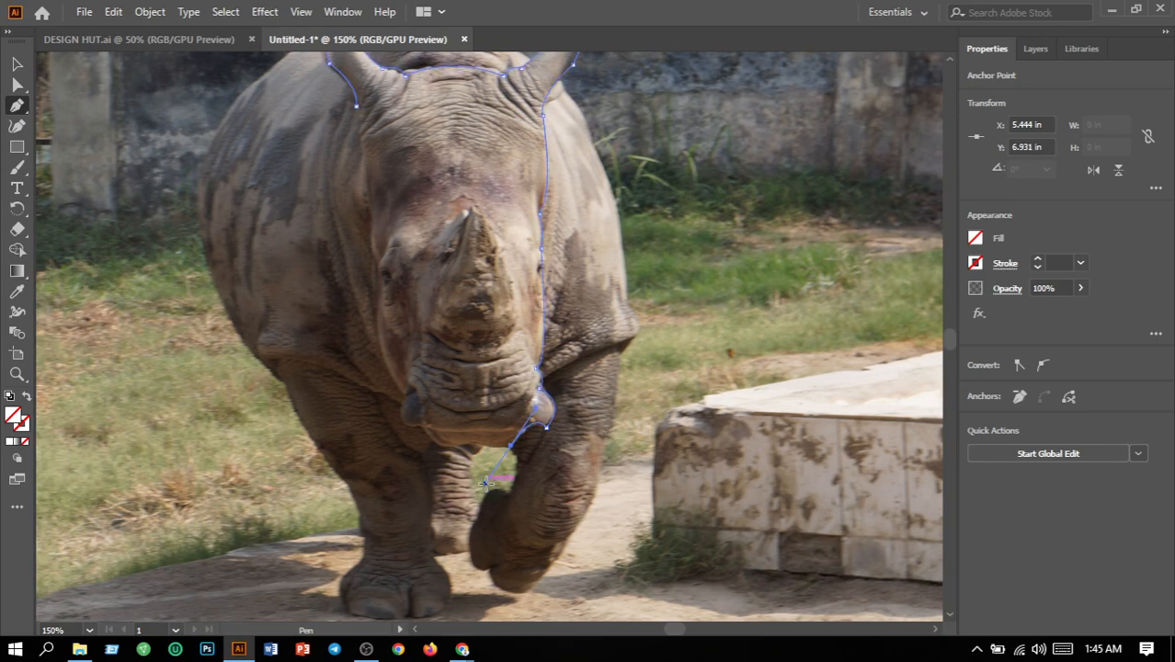
pyautogui.moveTo(512, 446); pyautogui.dragTo(464, 447)
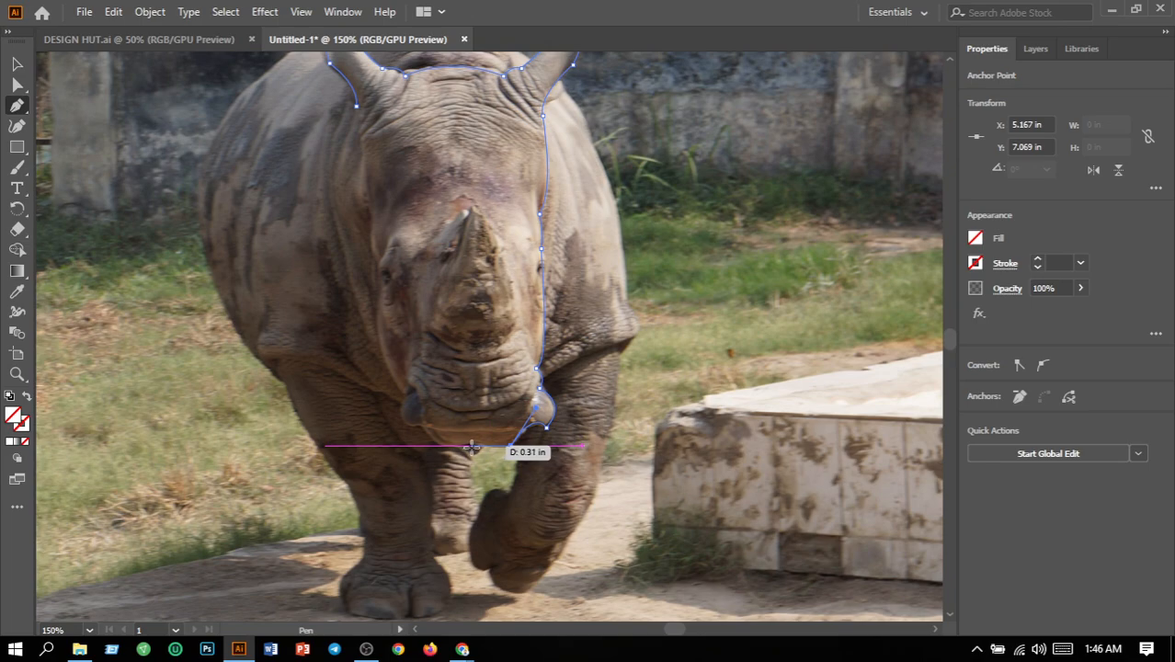
# - Trace the underside of the rhino's chin with short pen segments across to the left-hand mouth corner, redoing the first segment shorter
pyautogui.click(474, 446)
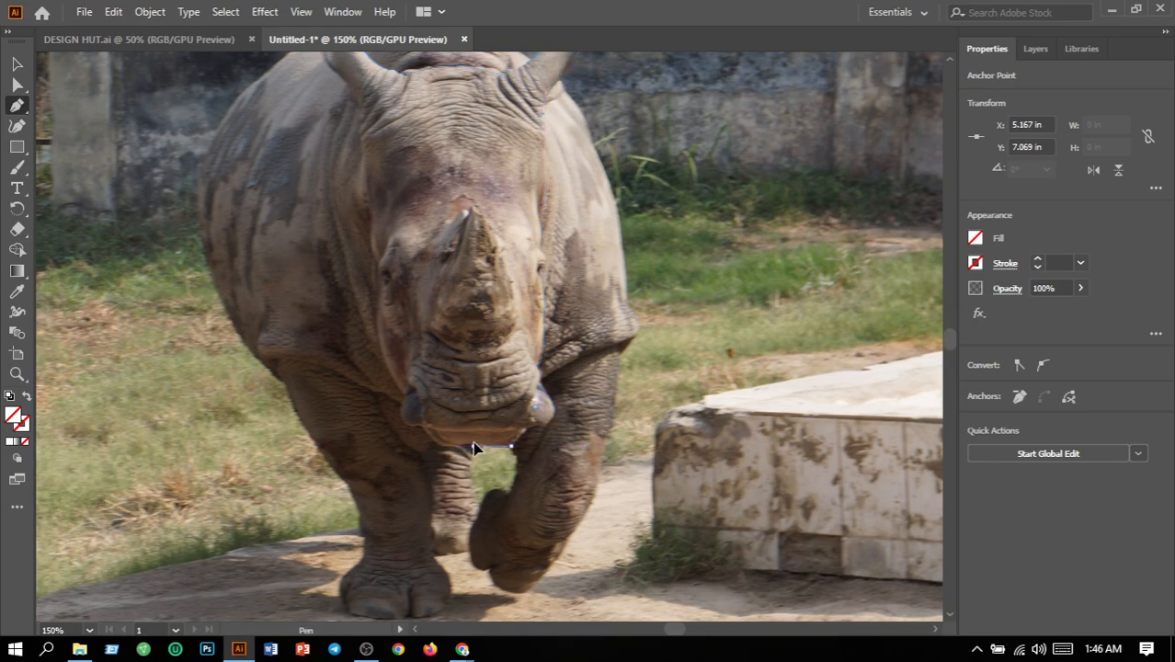
pyautogui.hotkey('ctrl', 'z')
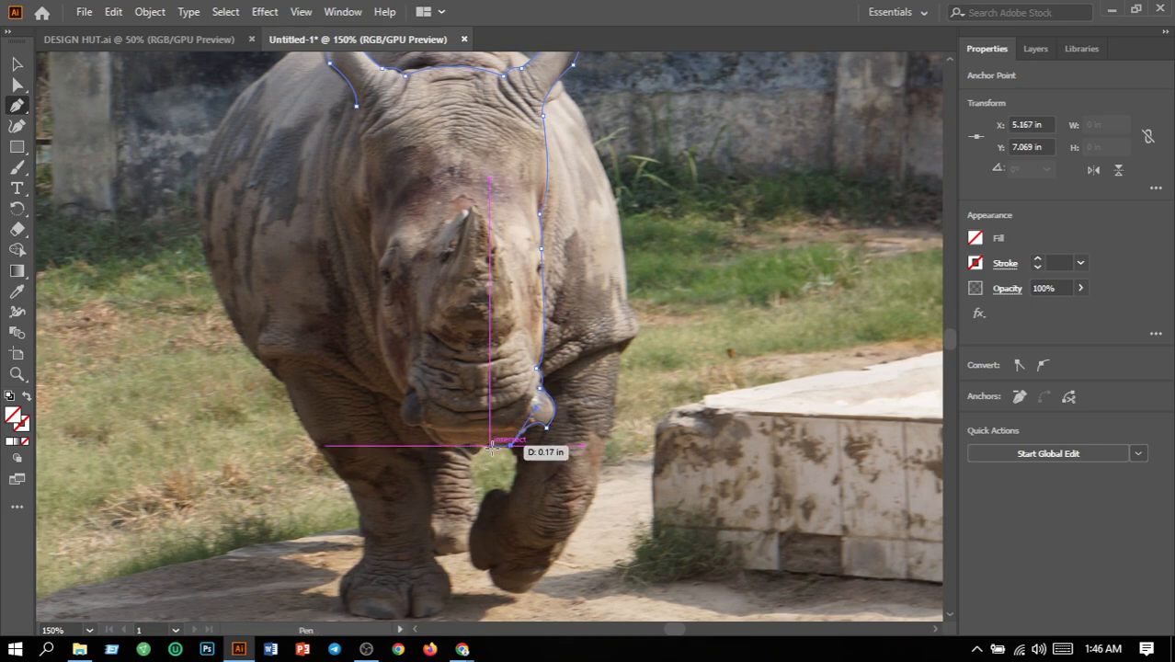
pyautogui.click(492, 447)
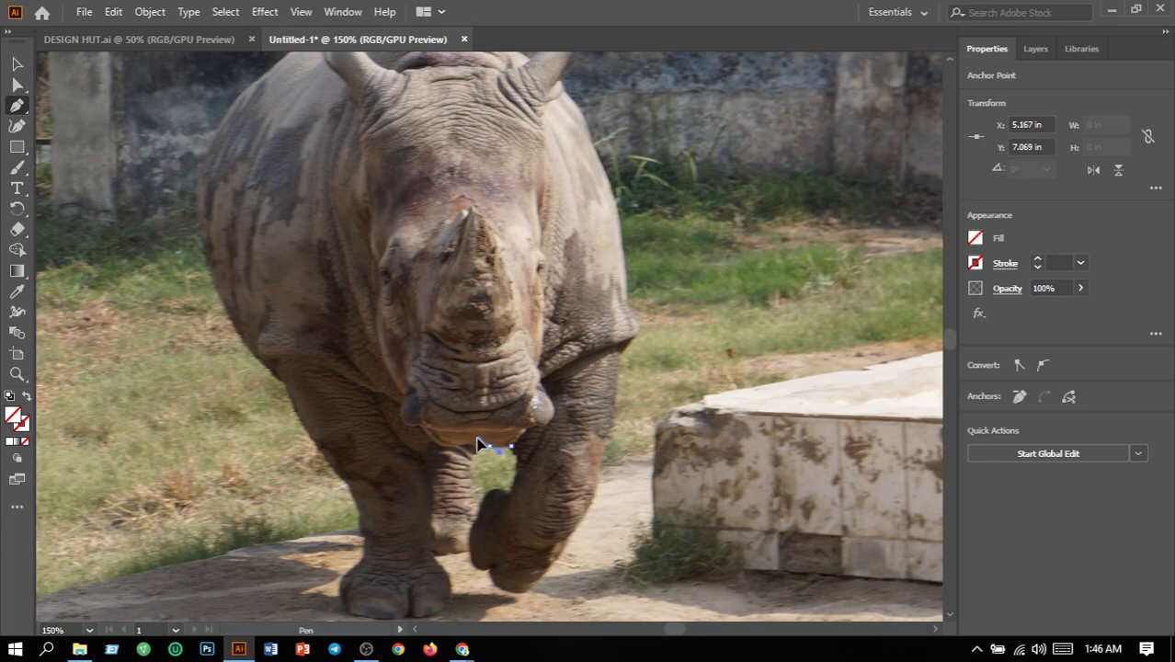
pyautogui.moveTo(469, 439); pyautogui.dragTo(468, 439)
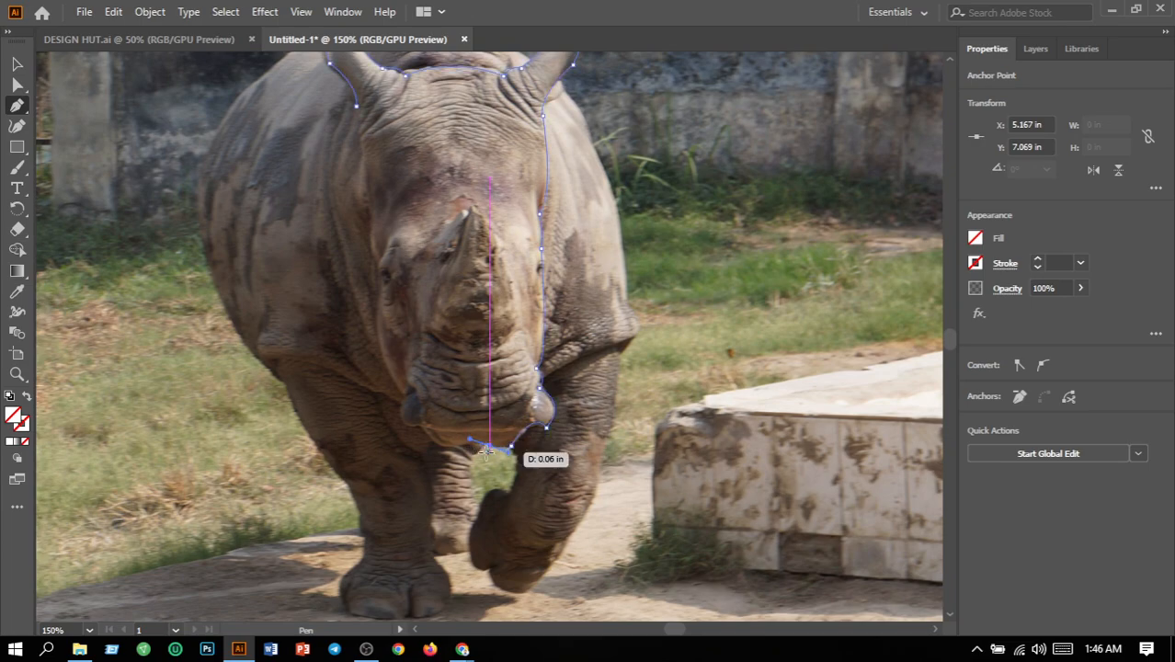
pyautogui.click(490, 447)
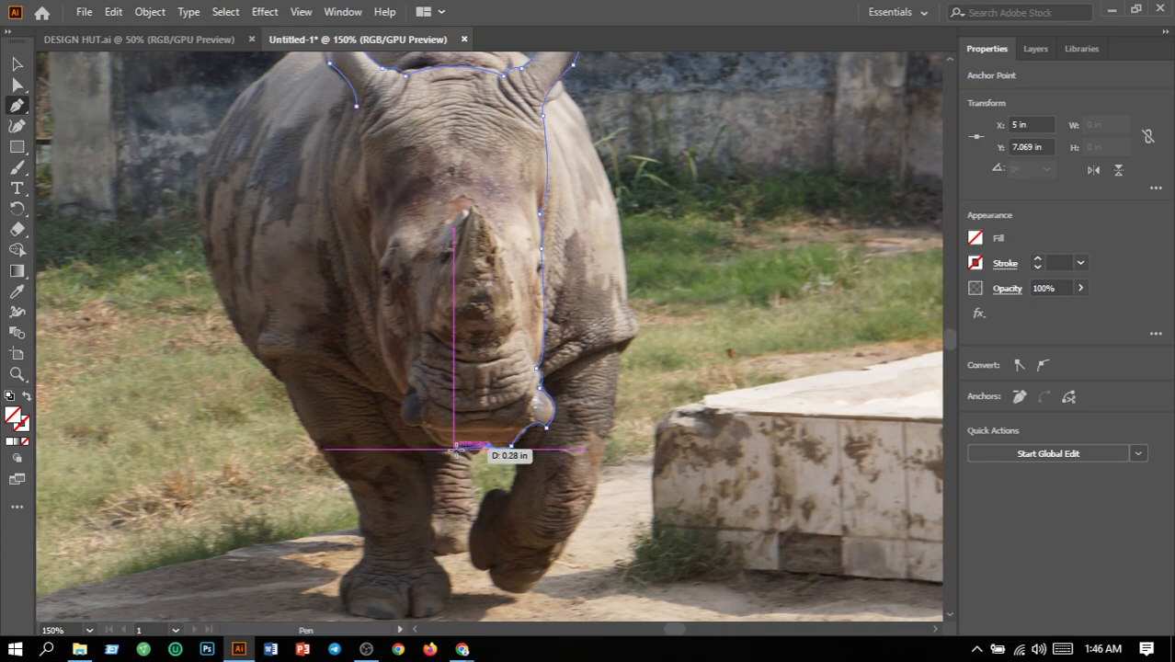
pyautogui.moveTo(454, 447); pyautogui.dragTo(419, 423)
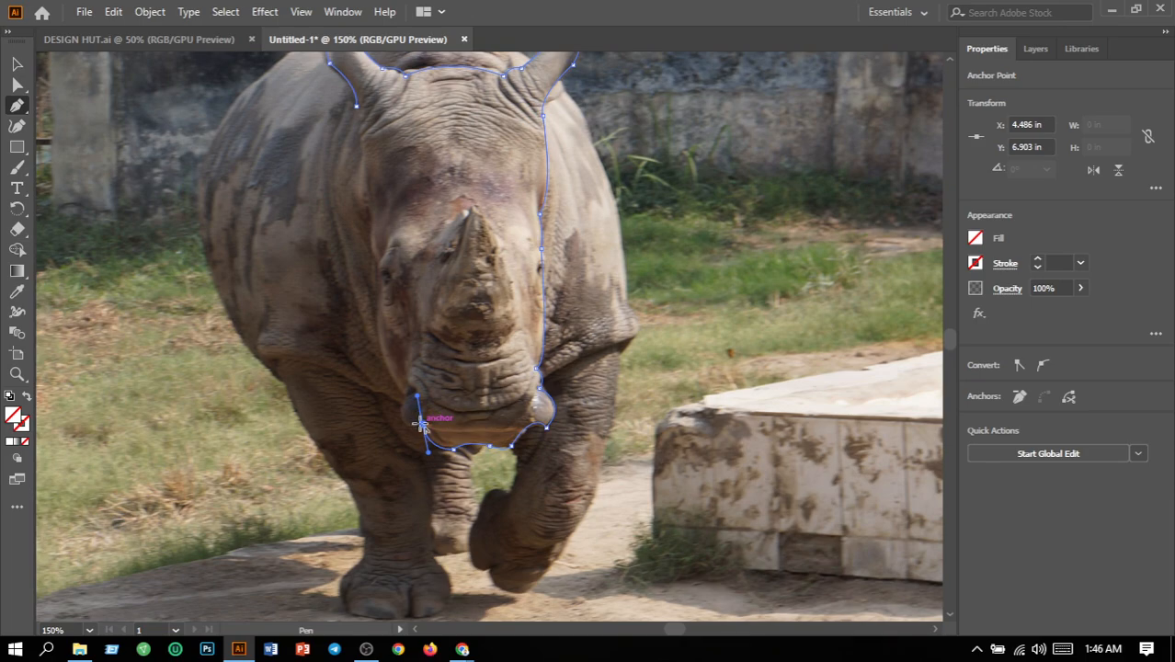
# - Continue the path around the left-hand mouth corner and up the side of the face towards the left-hand ear
pyautogui.moveTo(421, 424); pyautogui.dragTo(416, 354)
pyautogui.moveTo(404, 397); pyautogui.dragTo(390, 214)
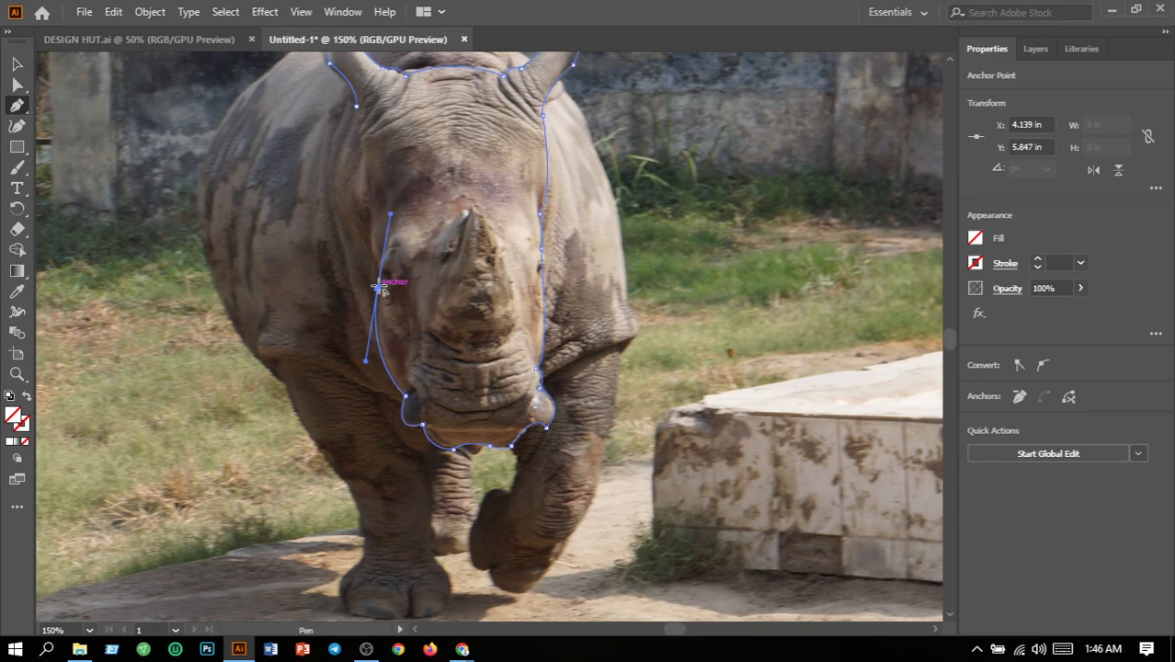
pyautogui.moveTo(381, 286); pyautogui.dragTo(381, 214)
pyautogui.click(369, 215)
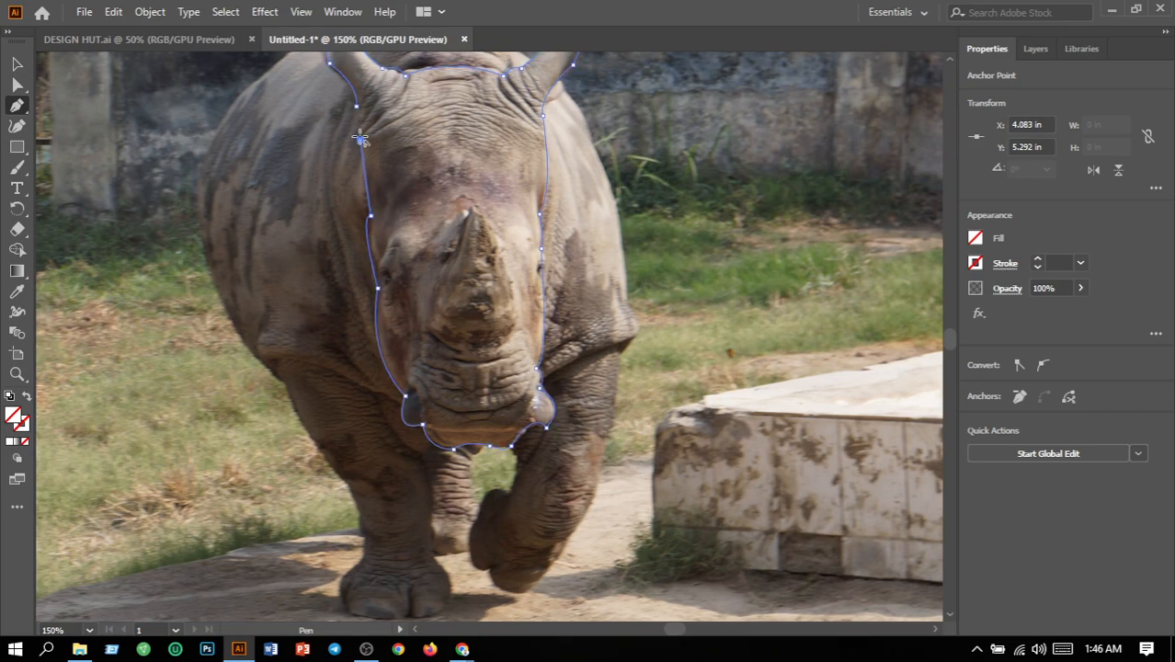
# - Close the head outline at the base of the left-hand ear and give it a 1 pt stroke
pyautogui.click(357, 107)
pyautogui.moveTo(357, 109); pyautogui.dragTo(361, 101)
pyautogui.click(1083, 266)
pyautogui.click(1099, 327)
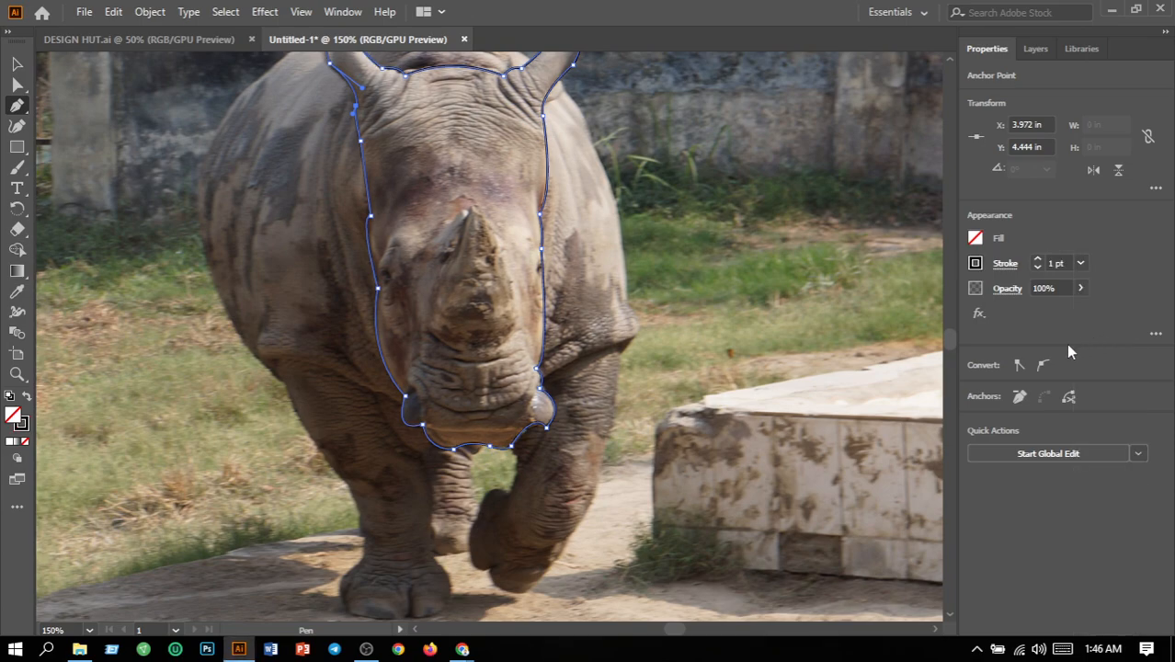
# - Trace the rhino's nose horn as a closed teardrop shape with a pointed tip and a rounded base
pyautogui.scroll(2, 678, 440)
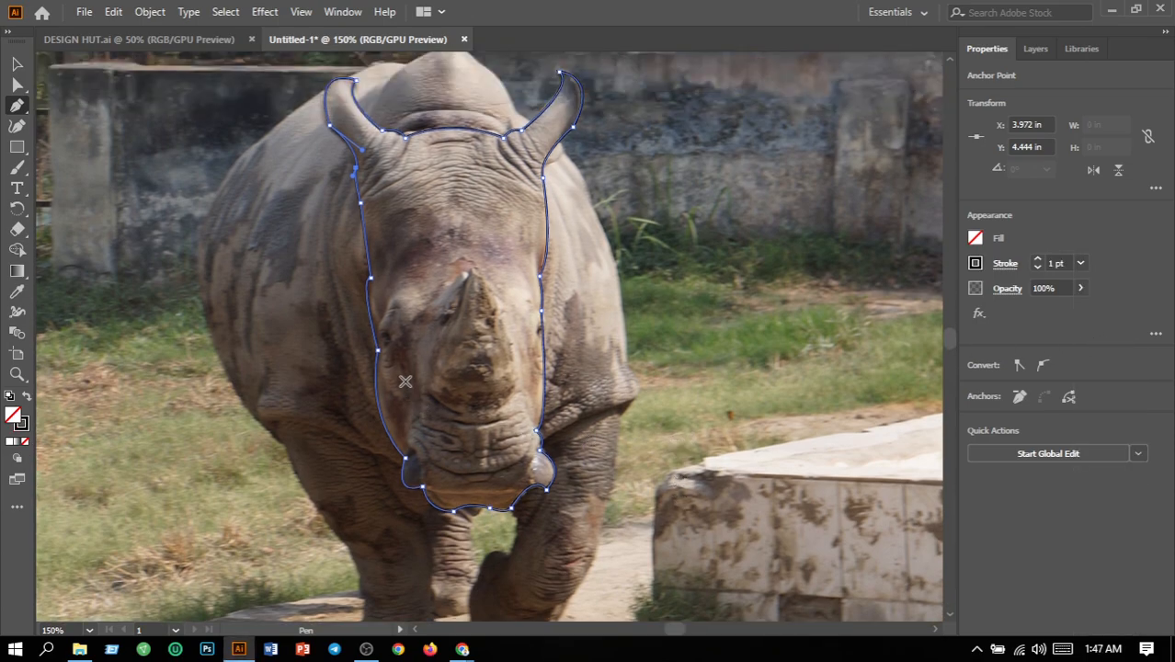
pyautogui.click(448, 333)
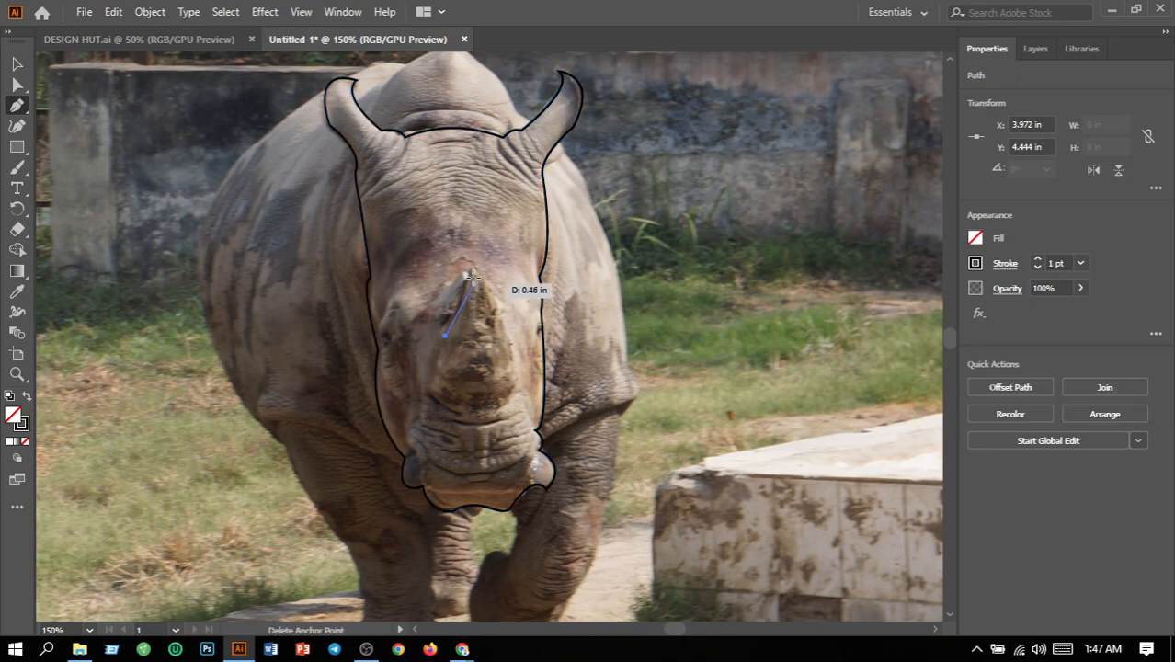
pyautogui.moveTo(470, 270)
pyautogui.mouseDown()
pyautogui.moveTo(477, 228)
pyautogui.moveTo(471, 271)
pyautogui.mouseUp()
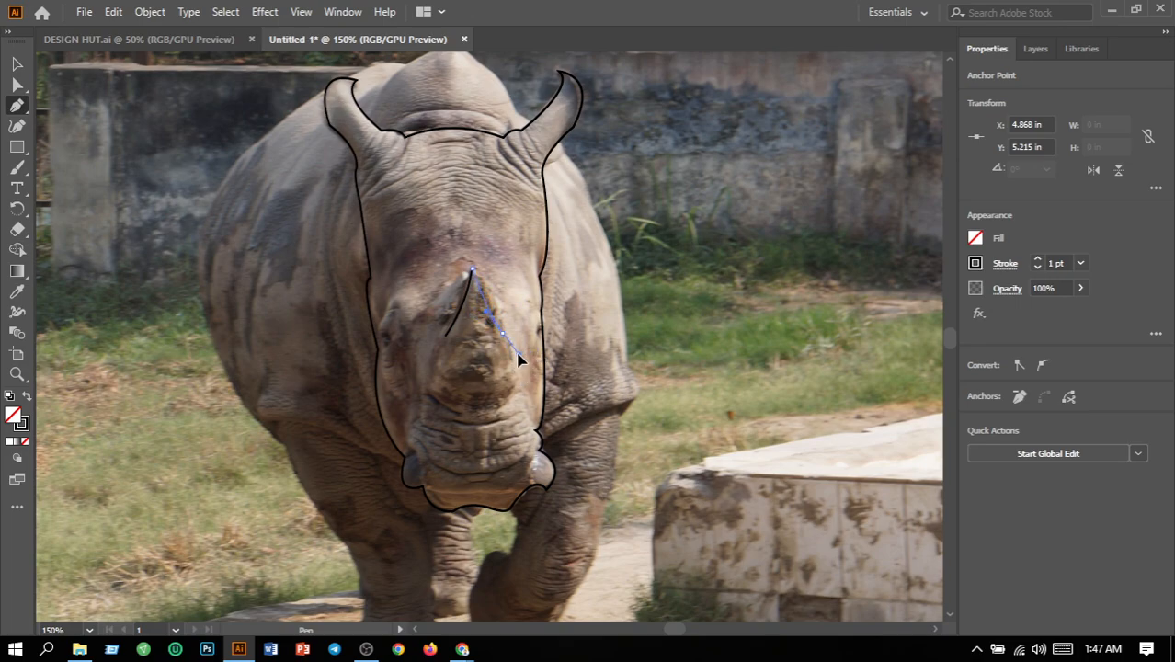
pyautogui.moveTo(517, 354); pyautogui.dragTo(520, 355)
pyautogui.click(503, 333)
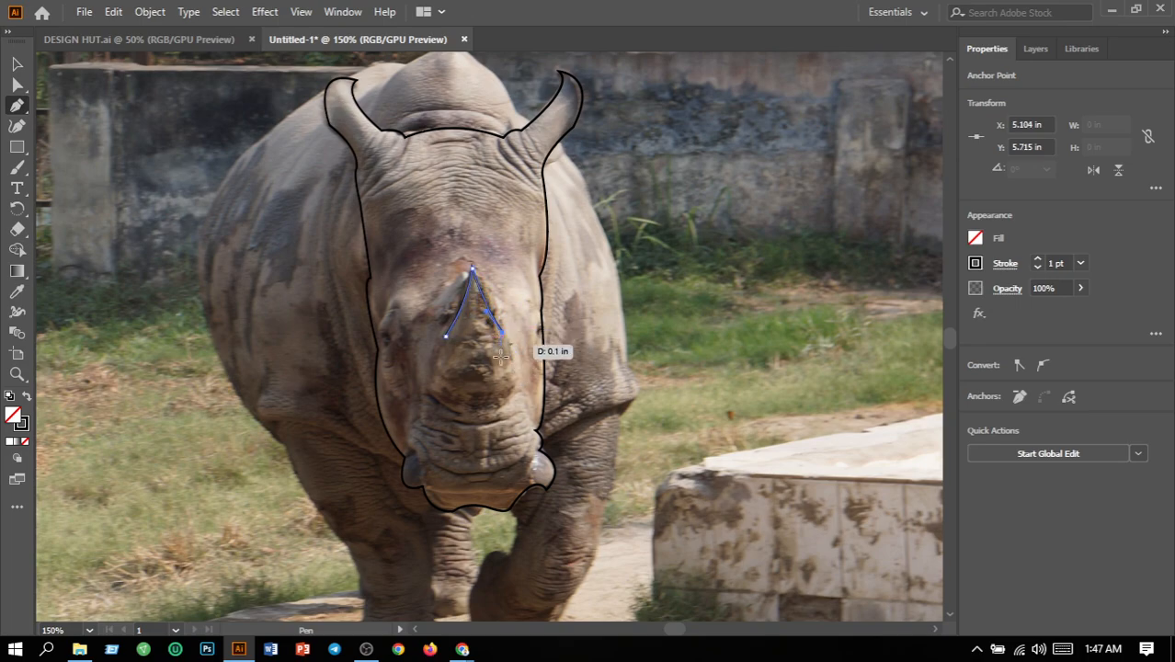
pyautogui.click(479, 410)
pyautogui.moveTo(479, 411); pyautogui.dragTo(418, 410)
pyautogui.click(479, 410)
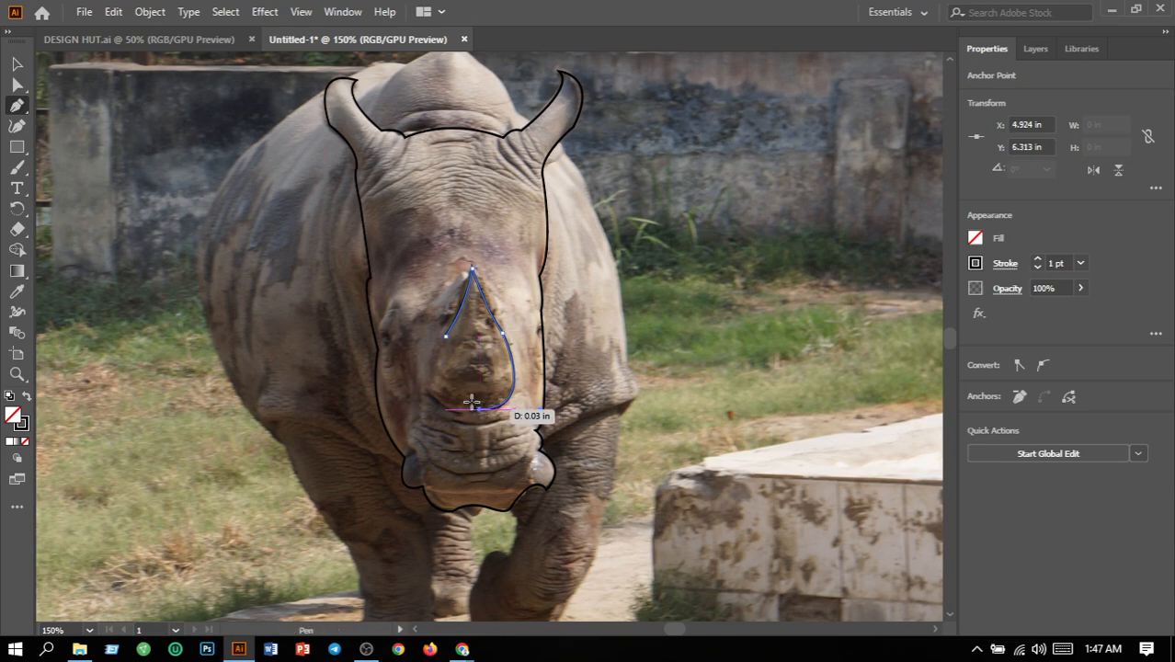
pyautogui.moveTo(469, 295); pyautogui.dragTo(468, 264)
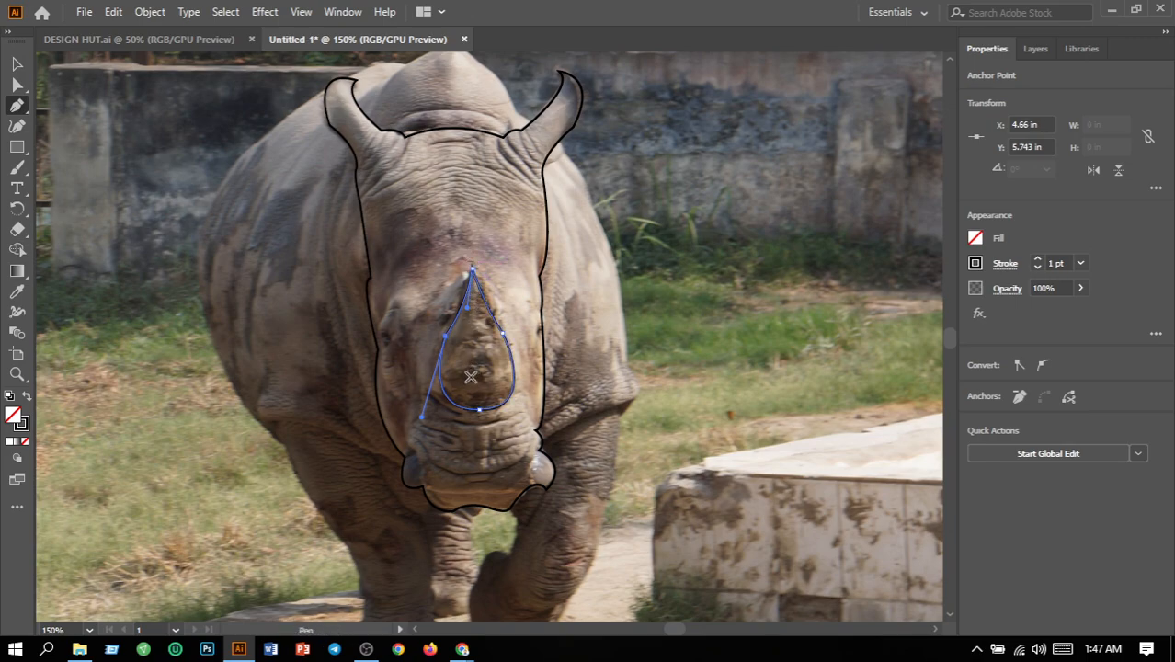
# - Draw an open curved mouth line from the left-hand to the right-hand mouth corner with the Pen tool, and deselect it
pyautogui.moveTo(416, 439); pyautogui.dragTo(433, 480)
pyautogui.click(433, 465)
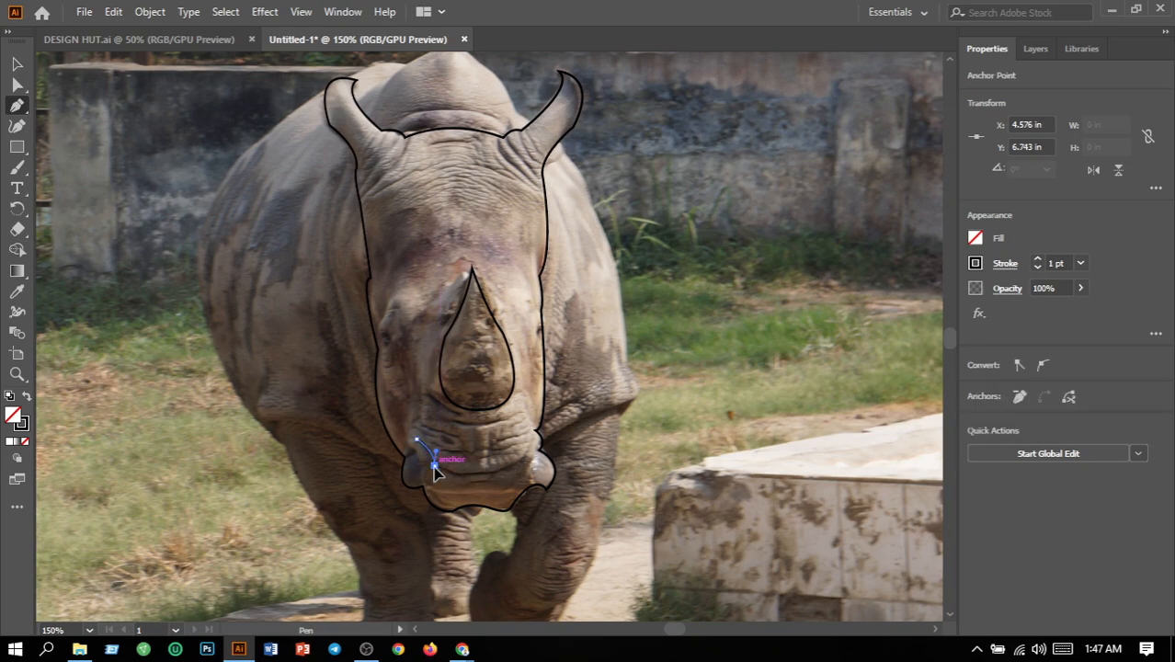
pyautogui.moveTo(478, 475); pyautogui.dragTo(528, 457)
pyautogui.click(502, 477)
pyautogui.click(529, 457)
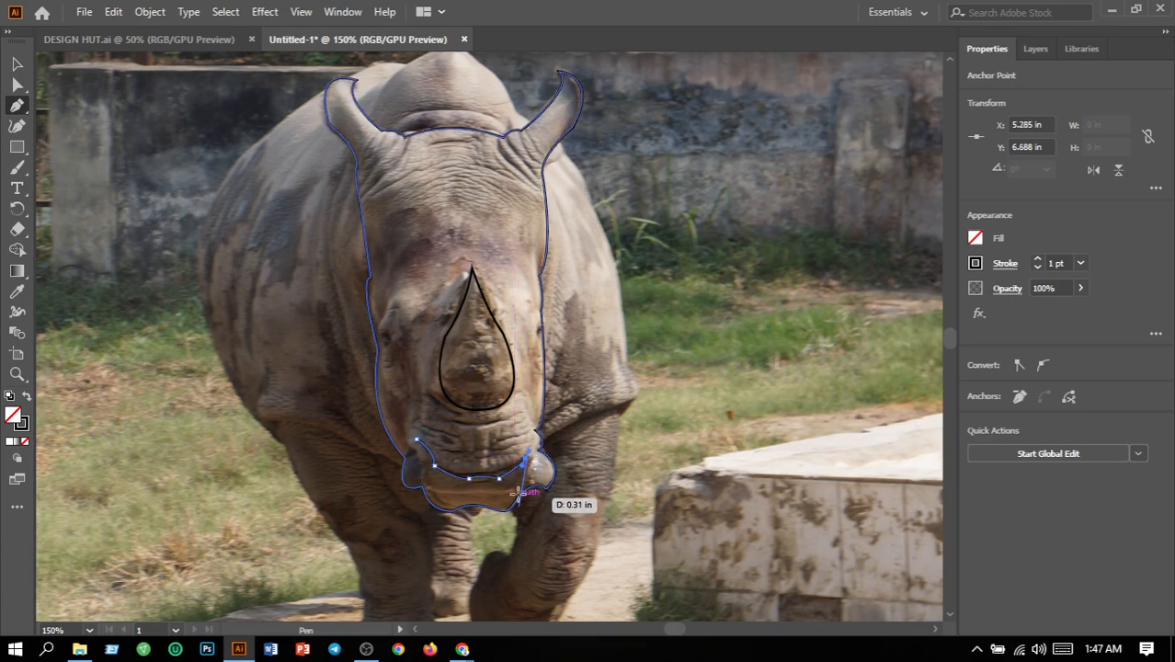
pyautogui.click(17, 64)
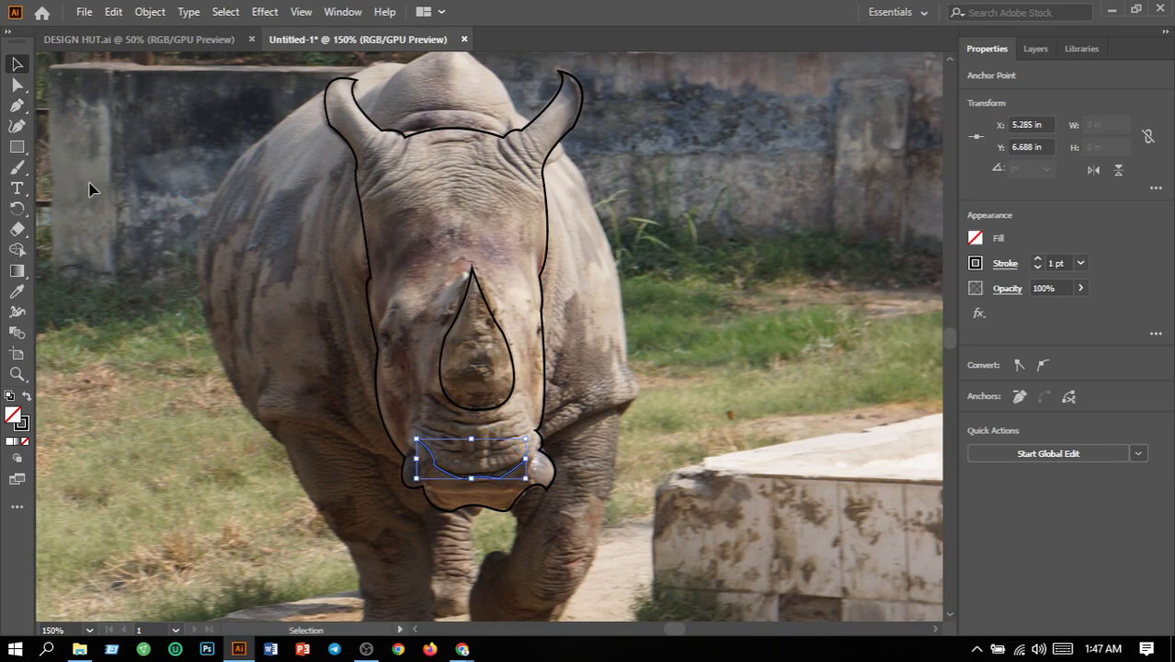
pyautogui.click(695, 421)
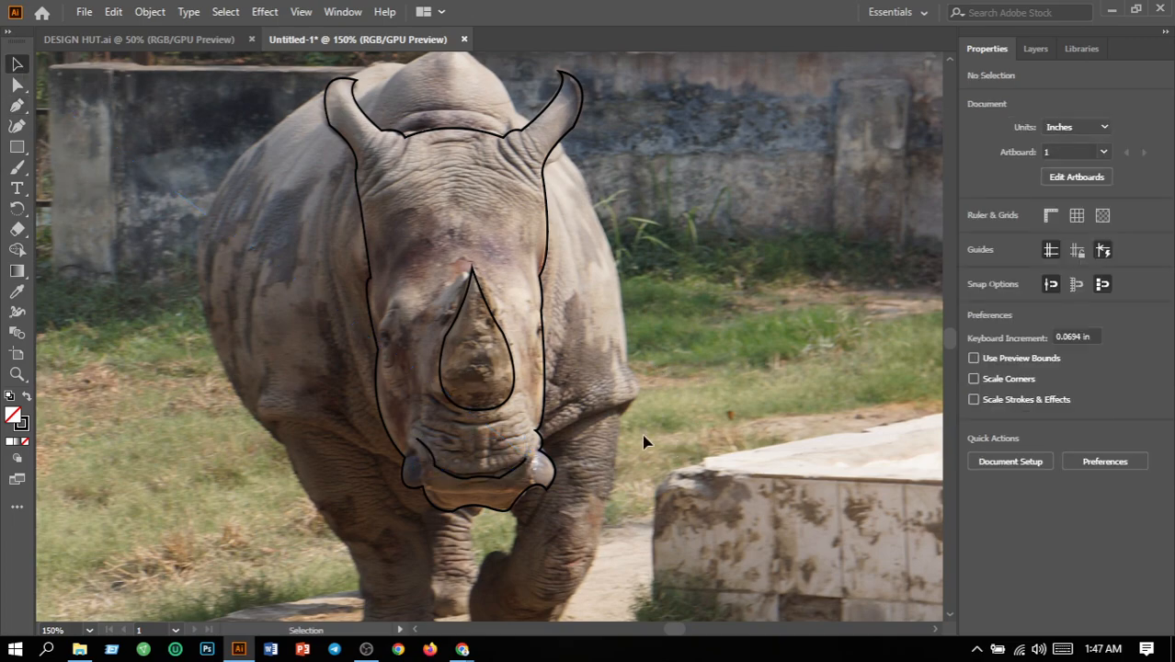
pyautogui.scroll(3, 629, 391)
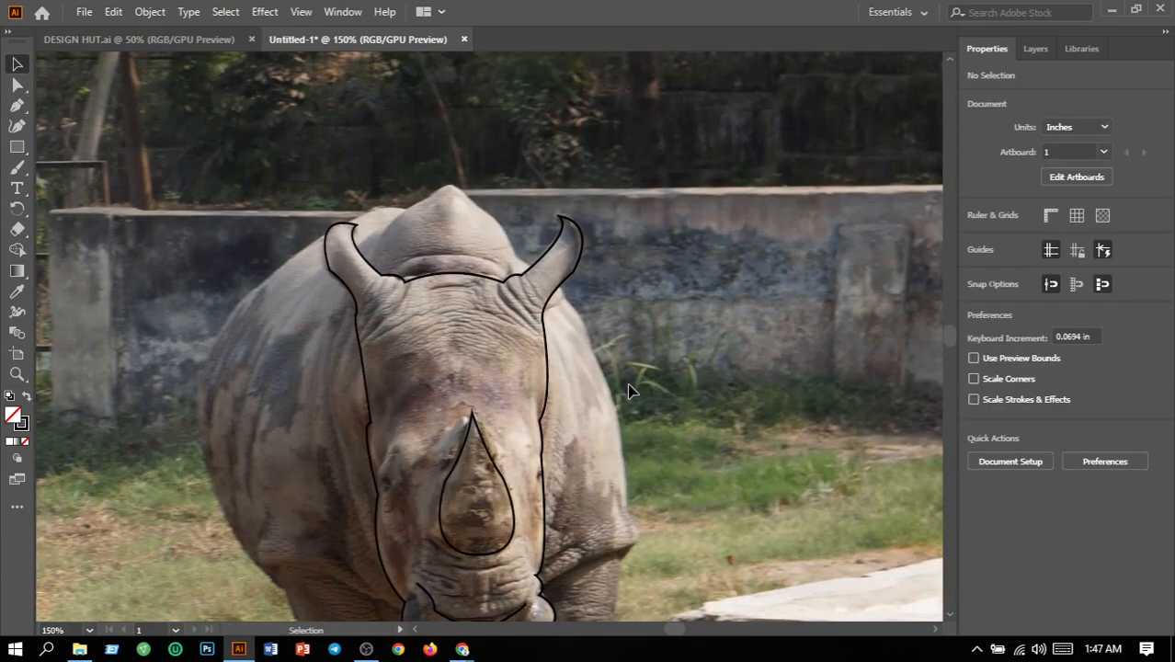
pyautogui.click(361, 436)
pyautogui.scroll(-1, 656, 452)
pyautogui.click(655, 452)
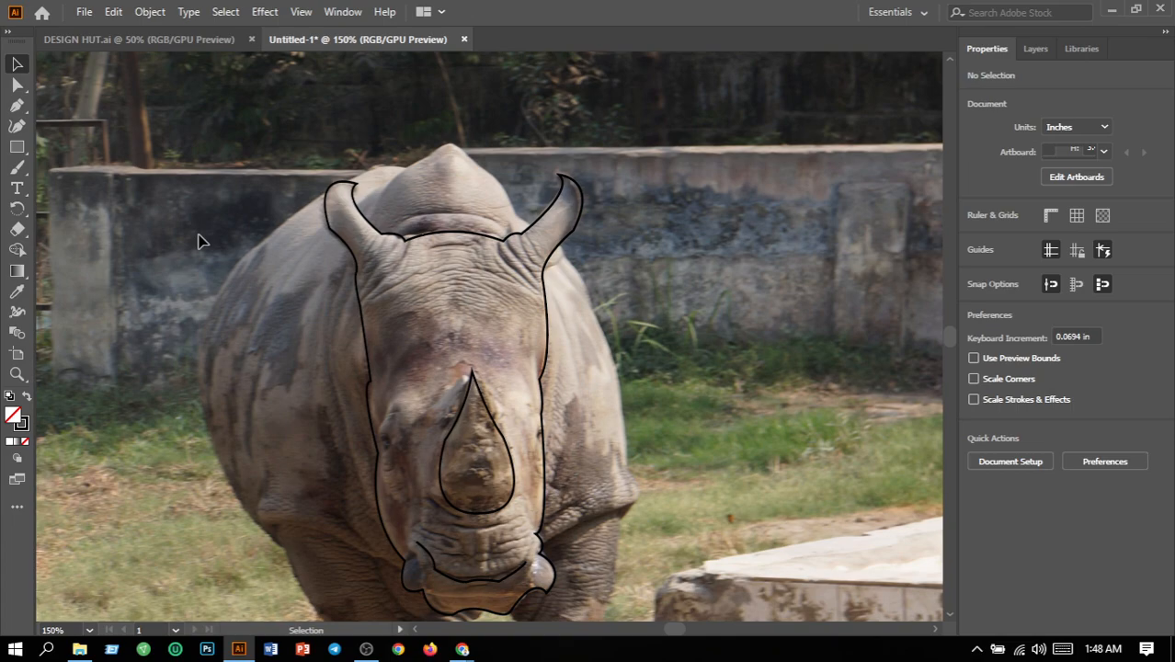
# - Unlock all objects and delete the placed rhino photo, keeping the traced outlines
pyautogui.moveTo(202, 240); pyautogui.dragTo(664, 602)
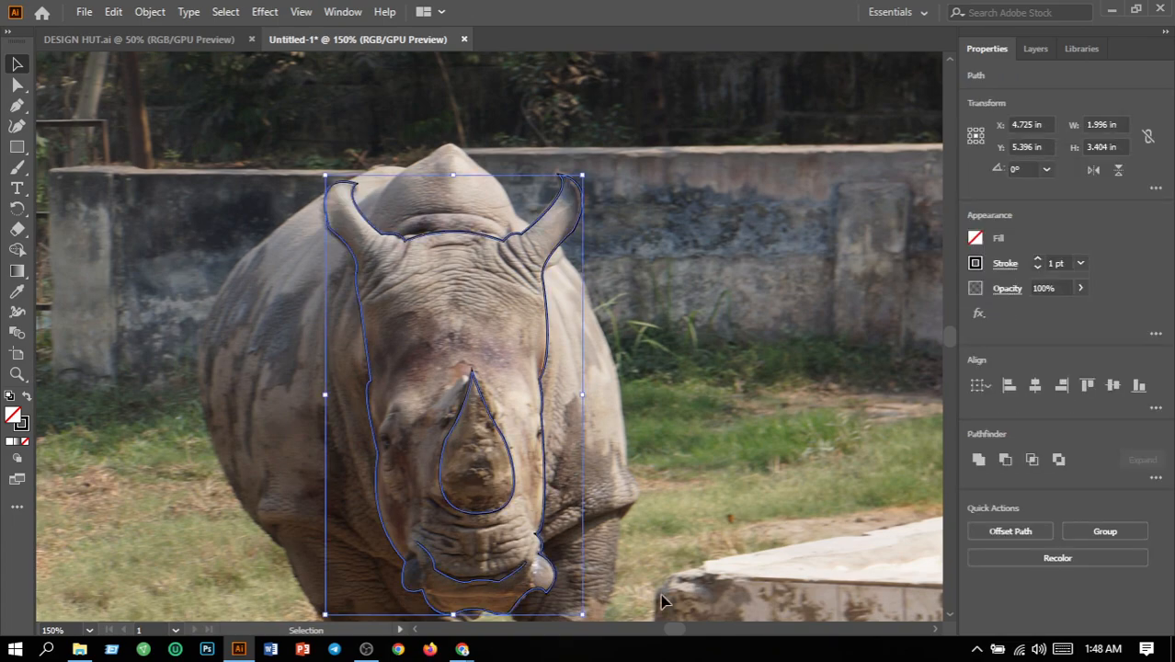
pyautogui.scroll(4, 508, 404)
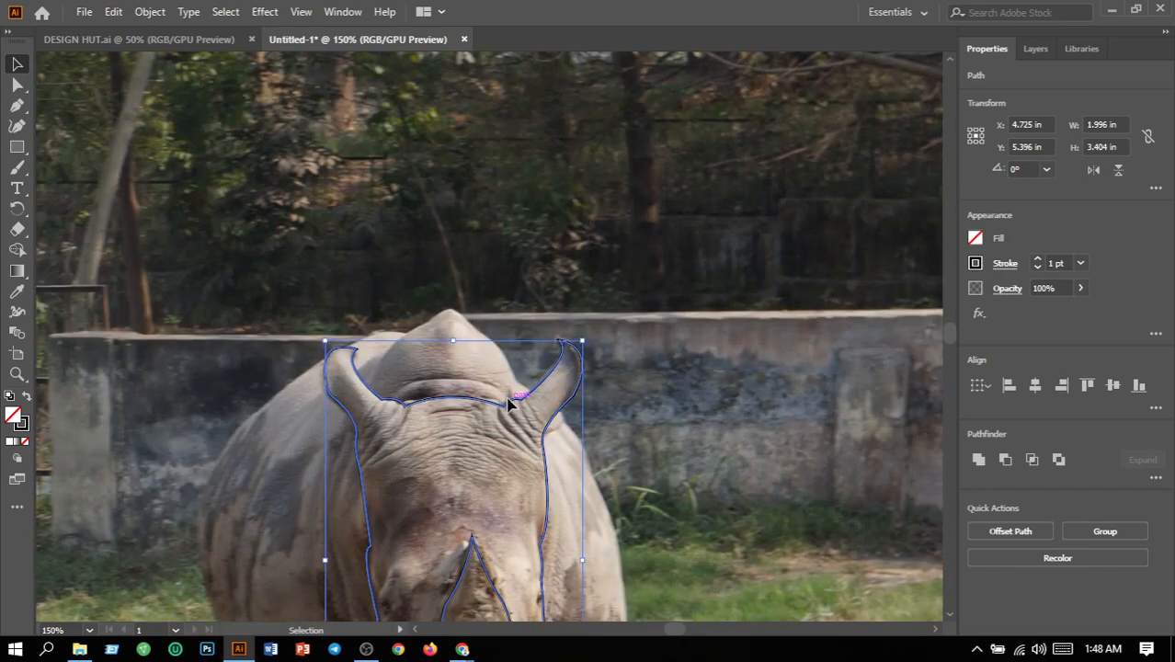
pyautogui.hotkey('ctrl', '1')
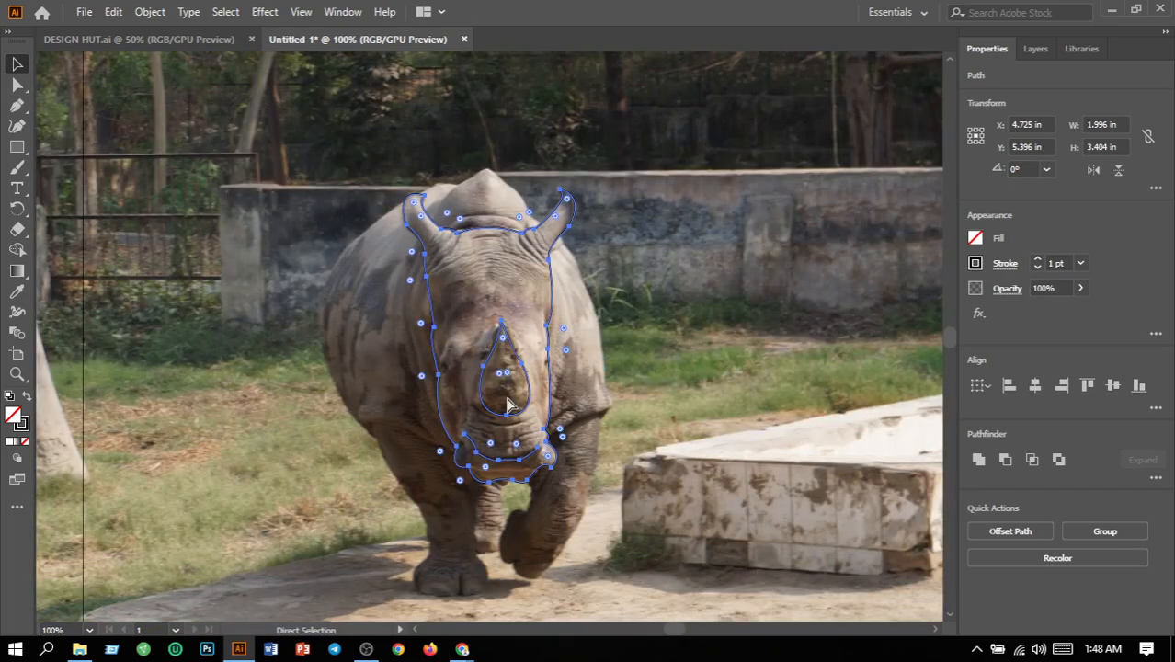
pyautogui.hotkey('ctrl', '-')
pyautogui.press('v')
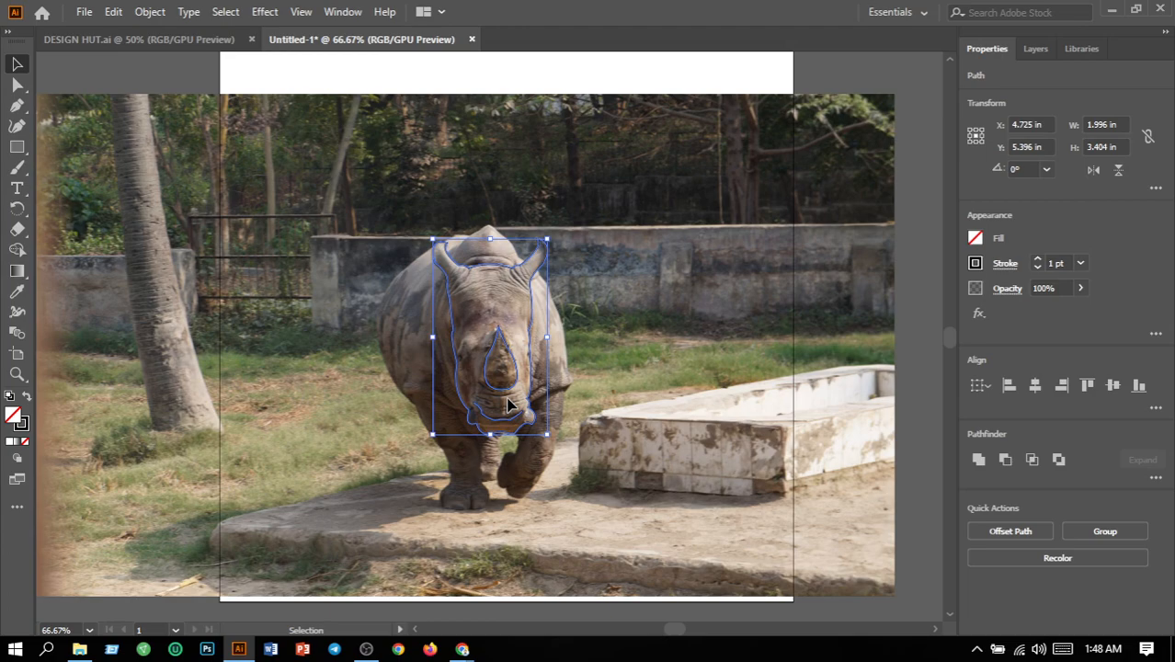
pyautogui.click(151, 13)
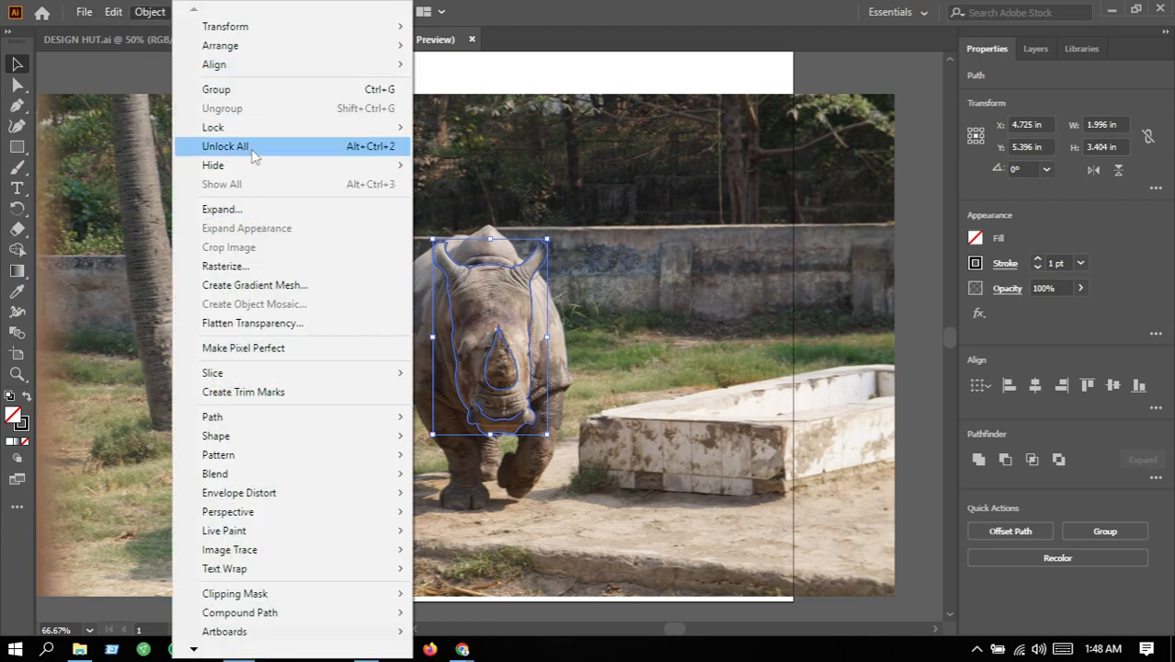
pyautogui.click(253, 150)
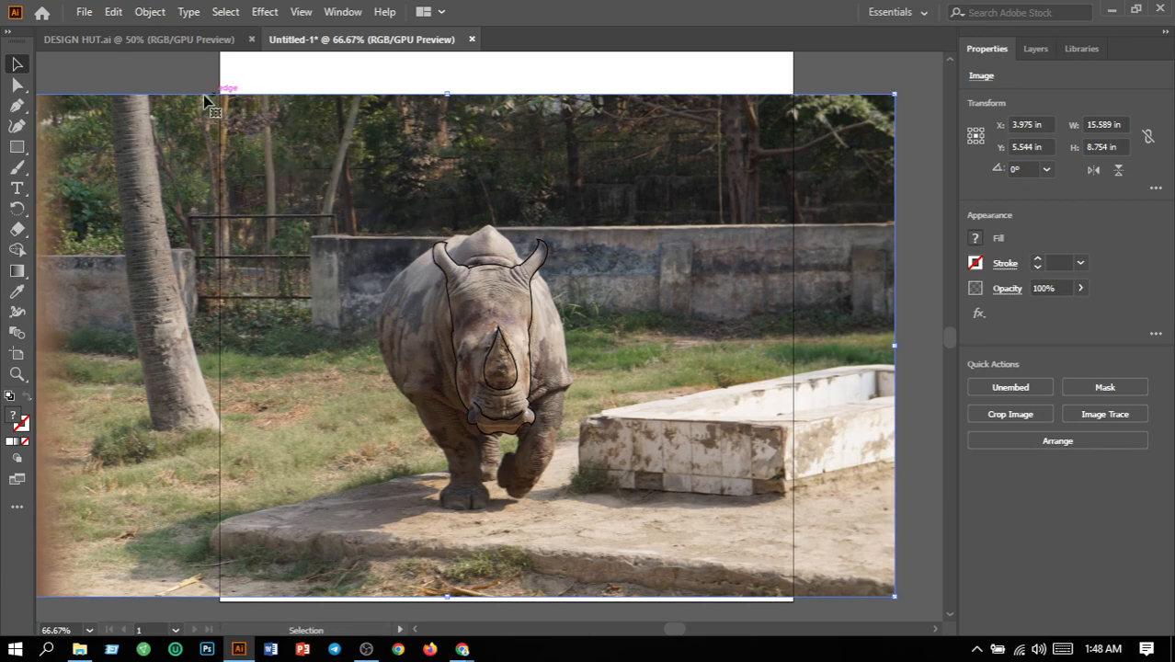
pyautogui.press('Delete')
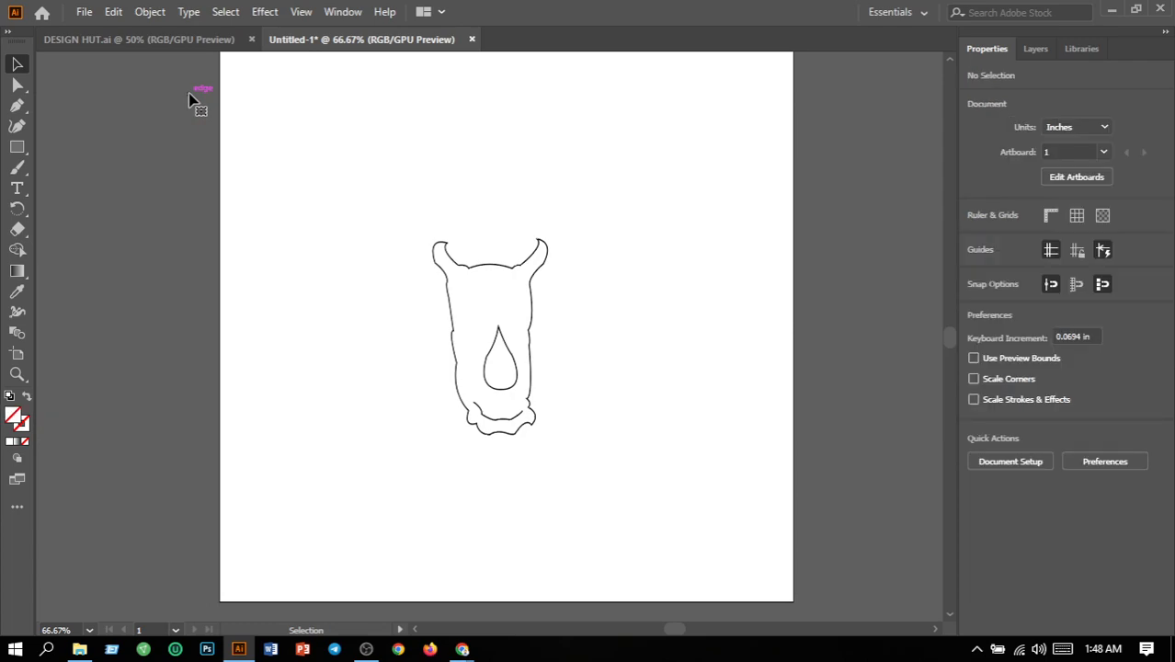
# - Move all the rhino outlines towards the artboard's upper middle and scale them down to about 1.2 by 2.04 in
pyautogui.moveTo(338, 201)
pyautogui.mouseDown()
pyautogui.moveTo(564, 488)
pyautogui.moveTo(588, 491)
pyautogui.mouseUp()
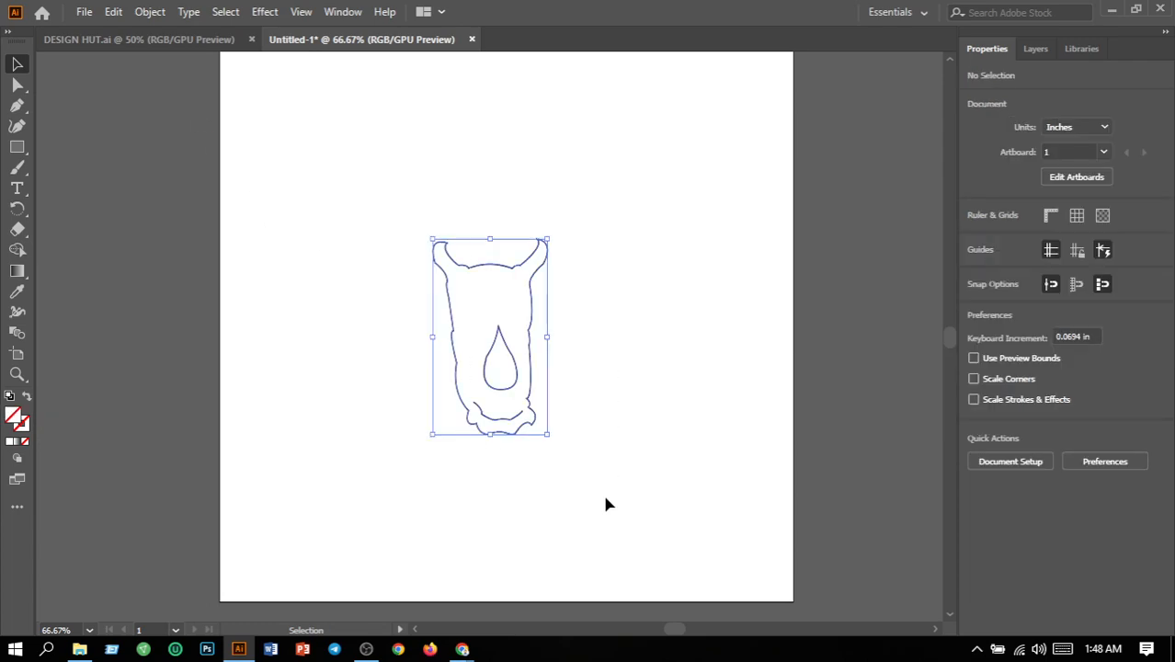
pyautogui.click(537, 323)
pyautogui.click(602, 372)
pyautogui.moveTo(326, 255); pyautogui.dragTo(540, 465)
pyautogui.moveTo(533, 413); pyautogui.dragTo(565, 313)
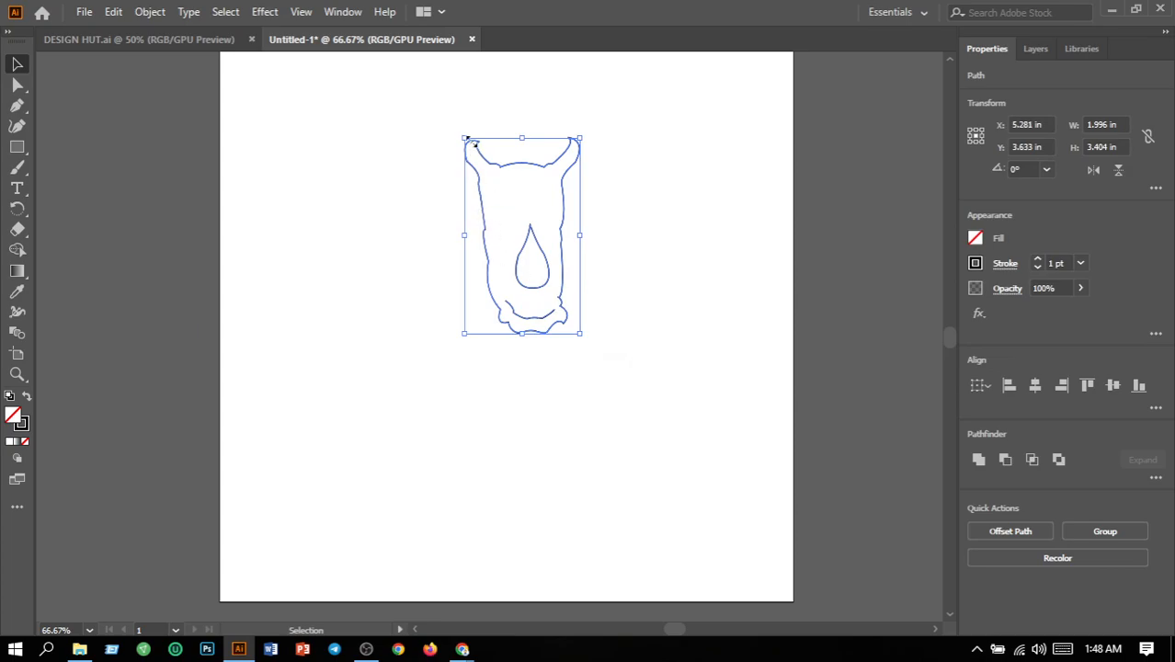
pyautogui.moveTo(465, 138); pyautogui.dragTo(509, 215)
# - Move the complete reduced rhino drawing slightly down and left towards the artboard's center, and deselect it
pyautogui.click(641, 291)
pyautogui.moveTo(438, 179); pyautogui.dragTo(626, 386)
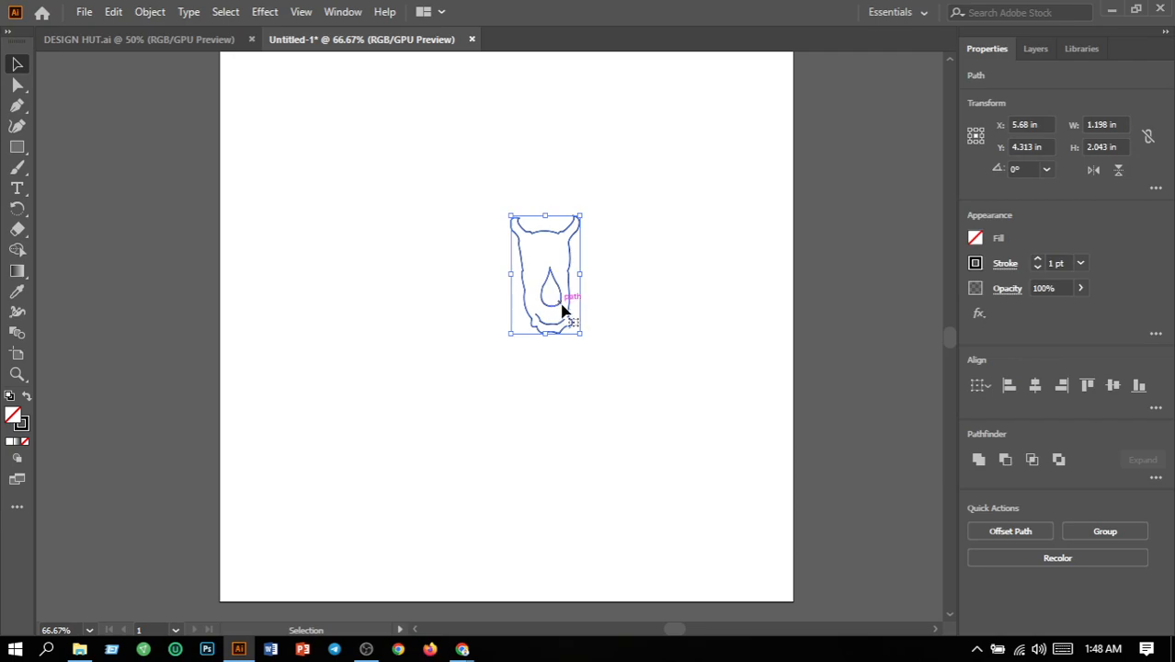
pyautogui.moveTo(569, 303); pyautogui.dragTo(545, 343)
pyautogui.click(632, 443)
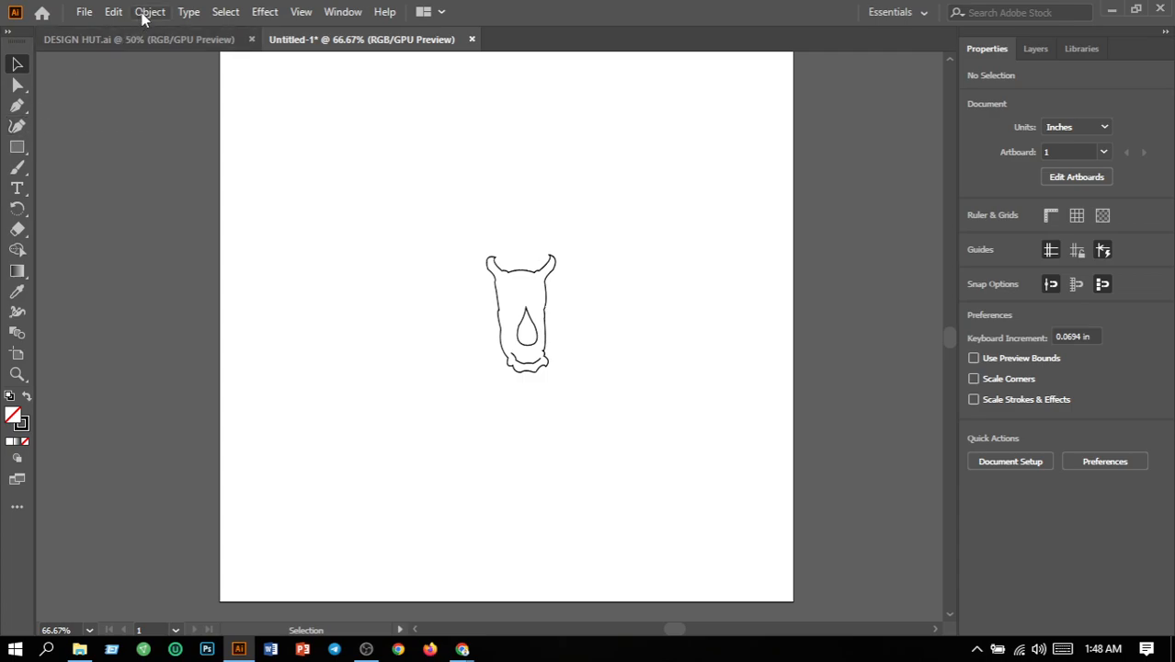
# - Add the text GONDER just below the rhino outline with the Type tool
pyautogui.click(23, 188)
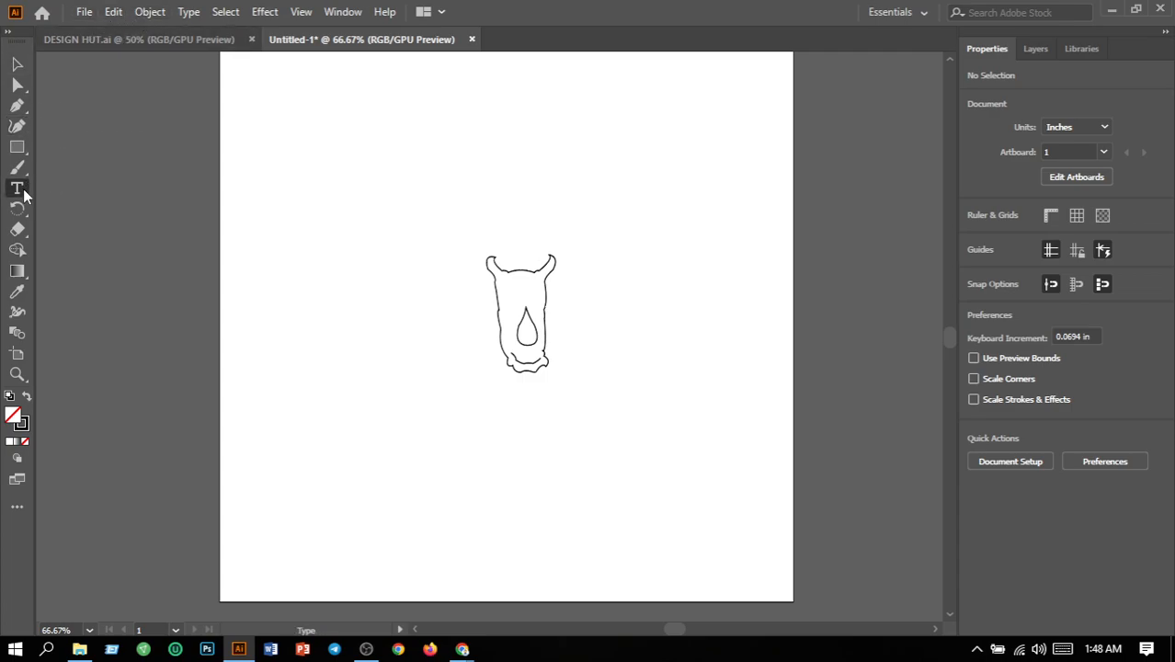
pyautogui.click(452, 411)
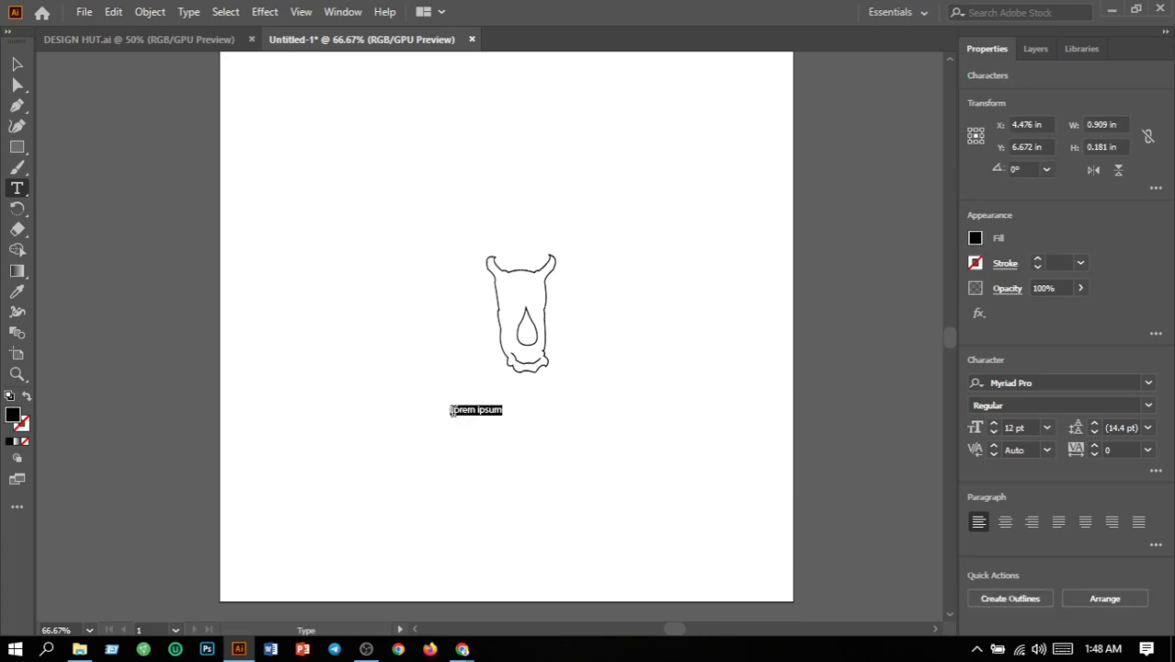
pyautogui.press('BackSpace')
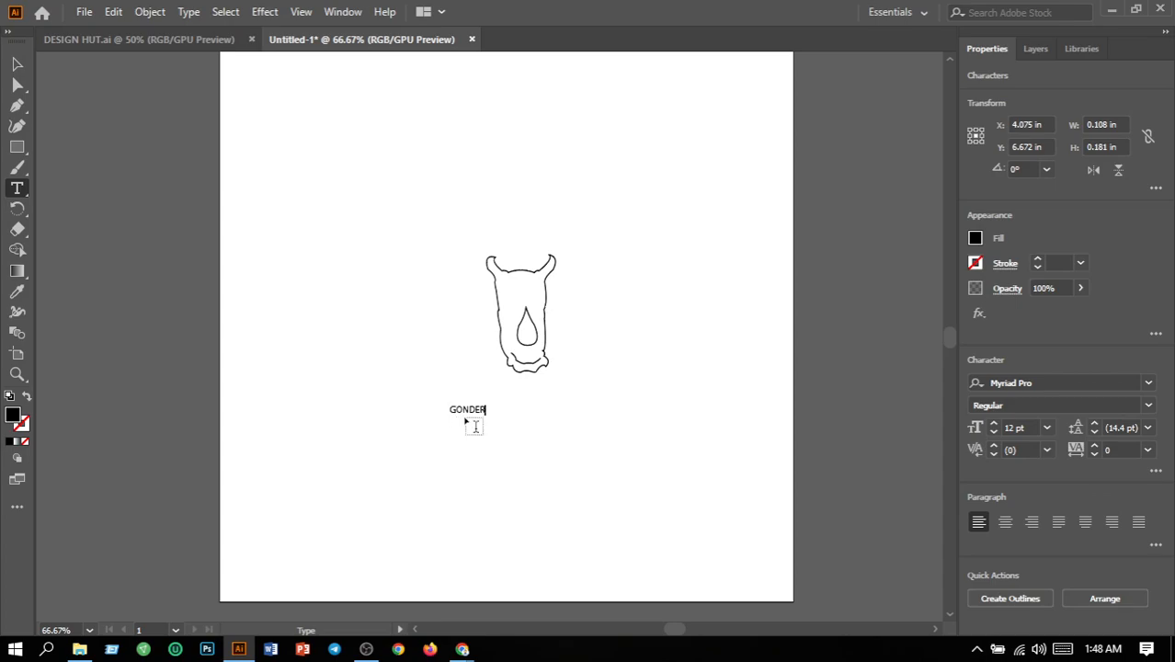
# - Set the GONDER text to 72 pt in the Myriad Variable Concept font, and deselect it
pyautogui.moveTo(482, 405); pyautogui.dragTo(369, 419)
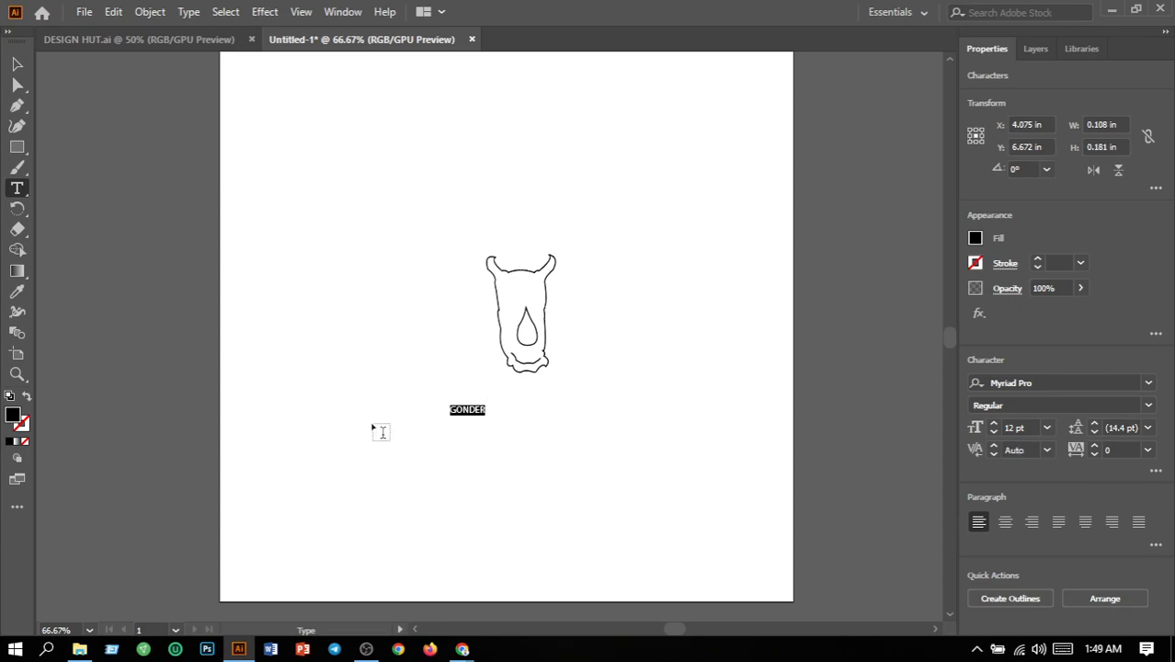
pyautogui.click(1046, 427)
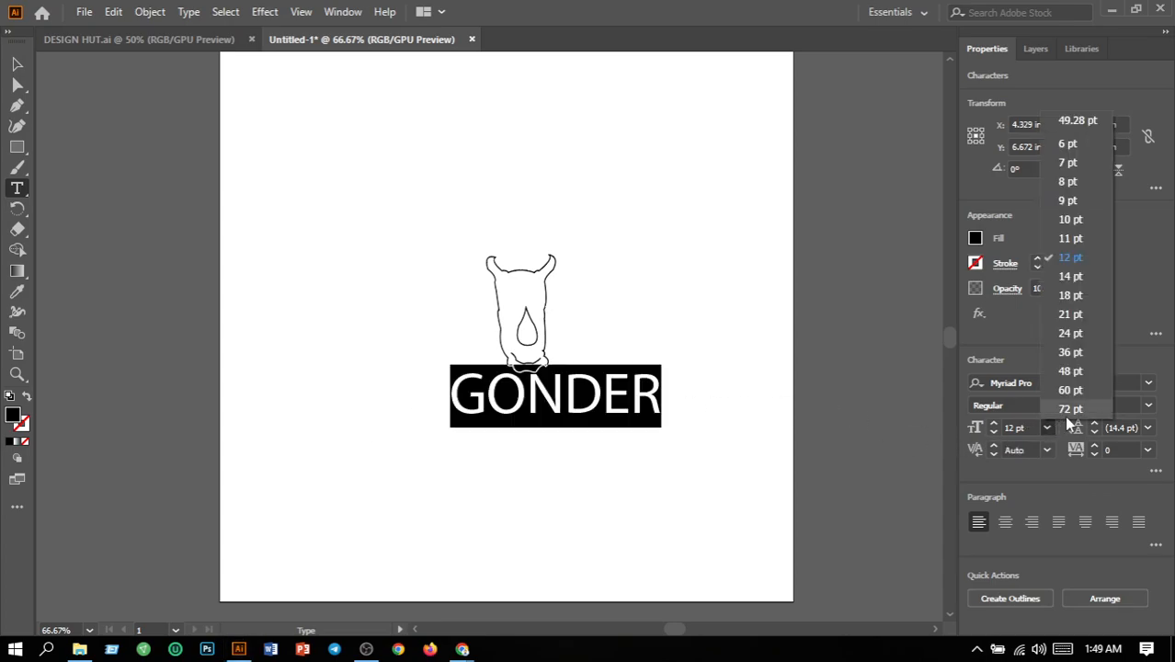
pyautogui.click(1065, 414)
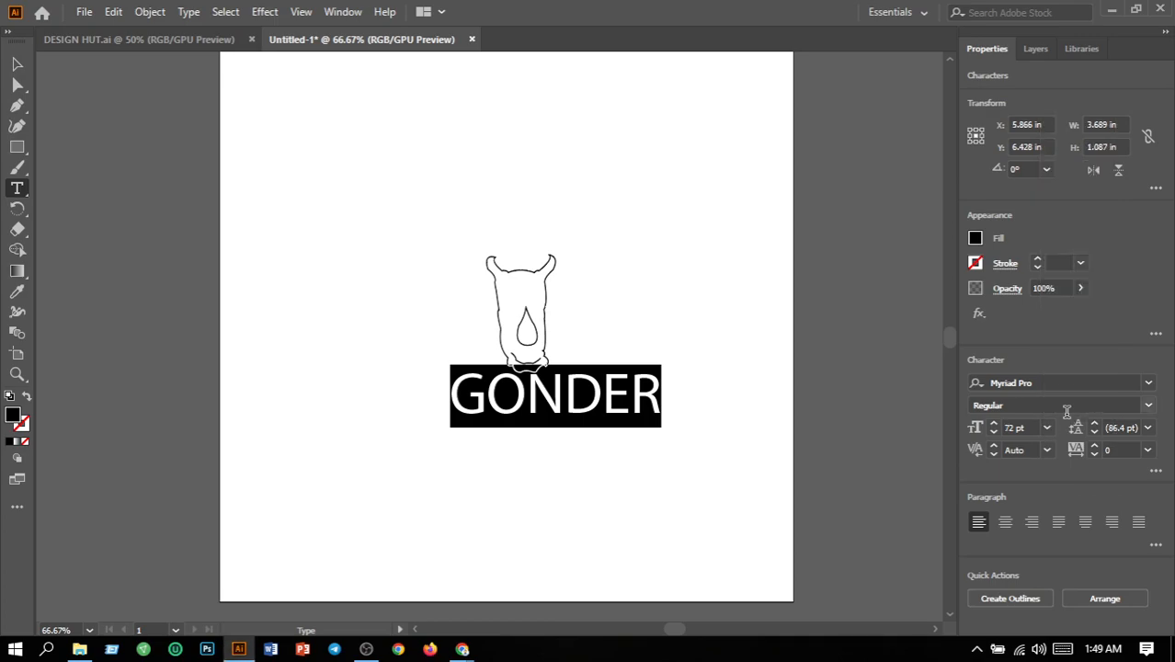
pyautogui.click(1149, 383)
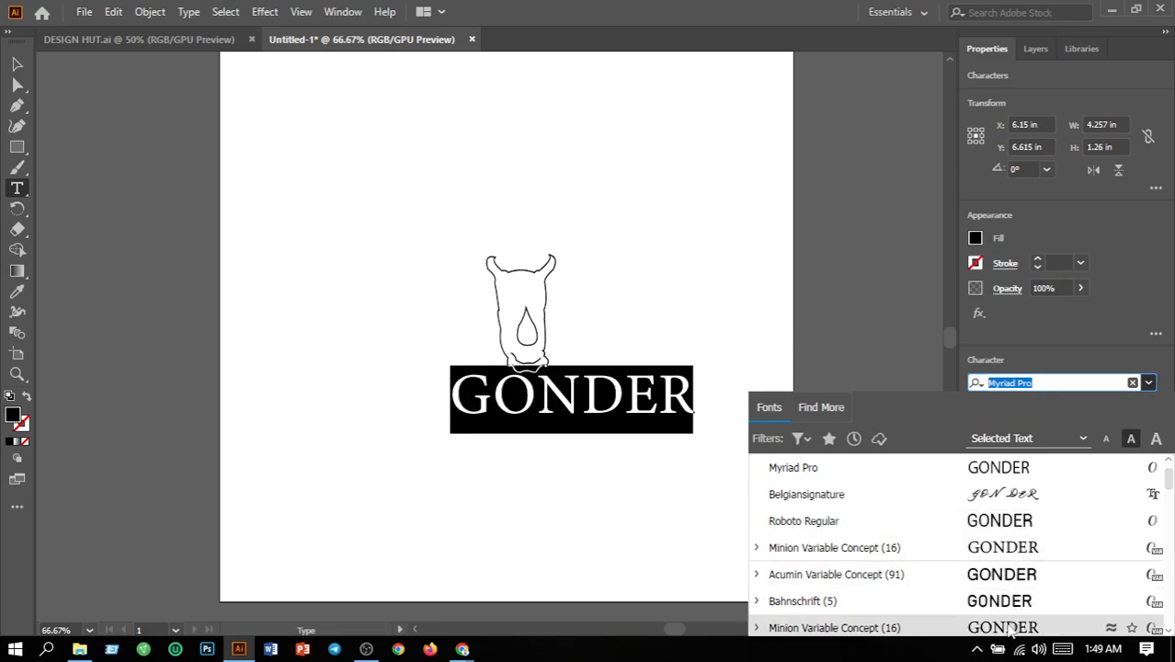
pyautogui.scroll(-2, 1009, 630)
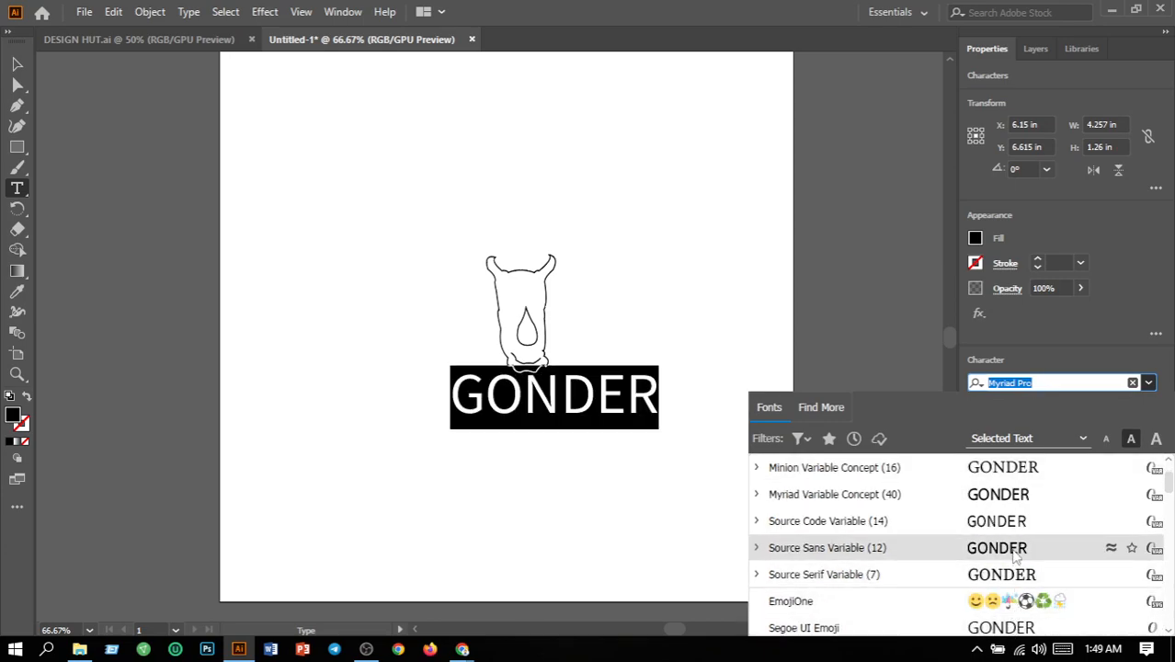
pyautogui.click(1008, 499)
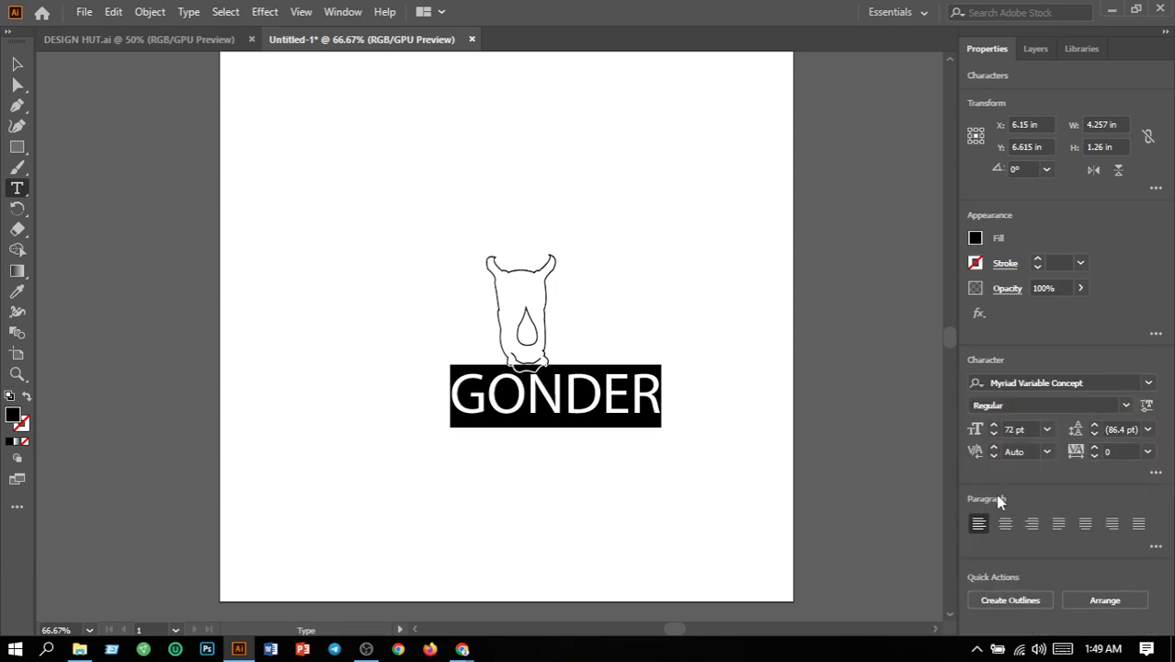
pyautogui.click(673, 458)
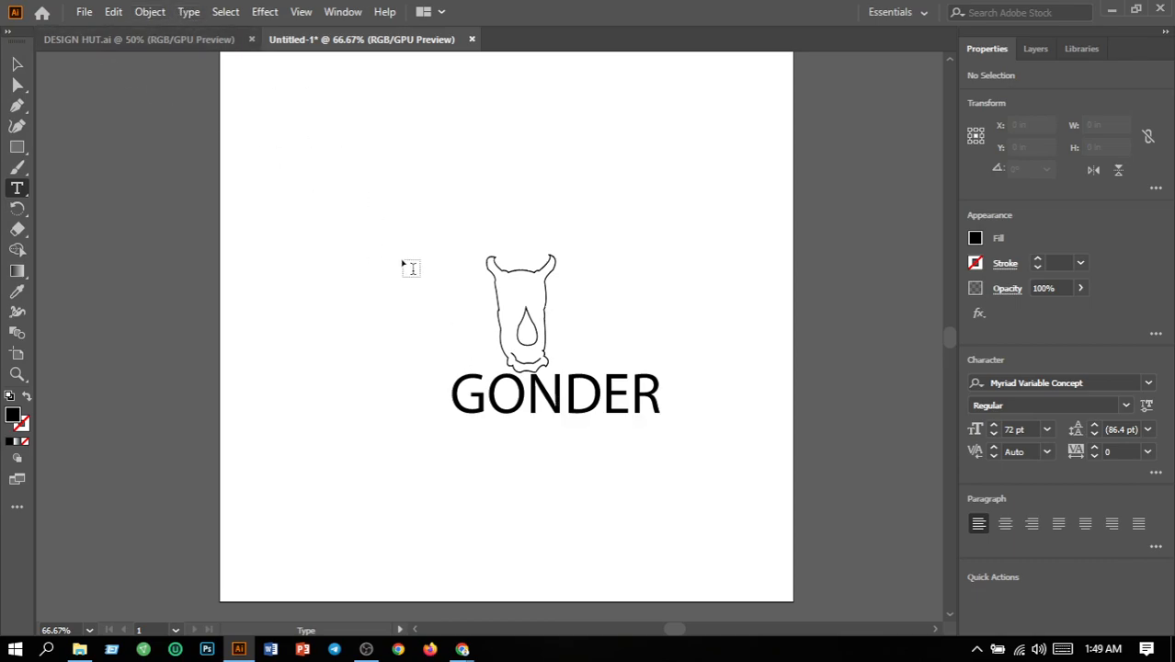
# - Convert the GONDER text to outlines and ungroup it into separate letters
pyautogui.click(529, 395)
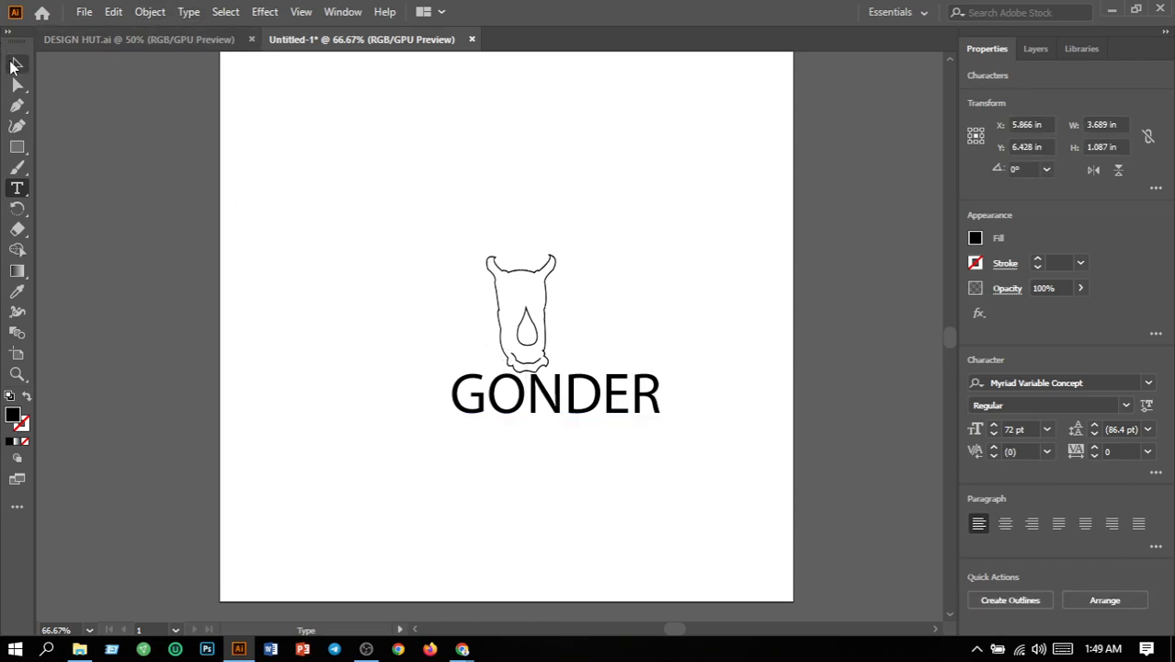
pyautogui.click(17, 62)
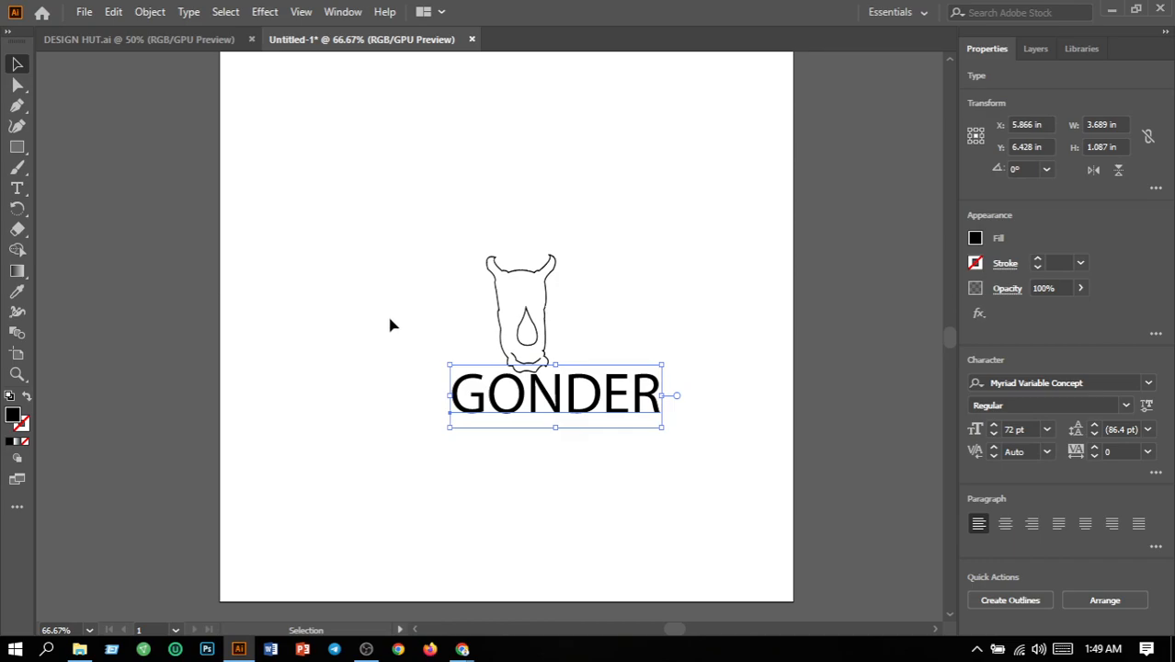
pyautogui.click(190, 12)
pyautogui.click(292, 317)
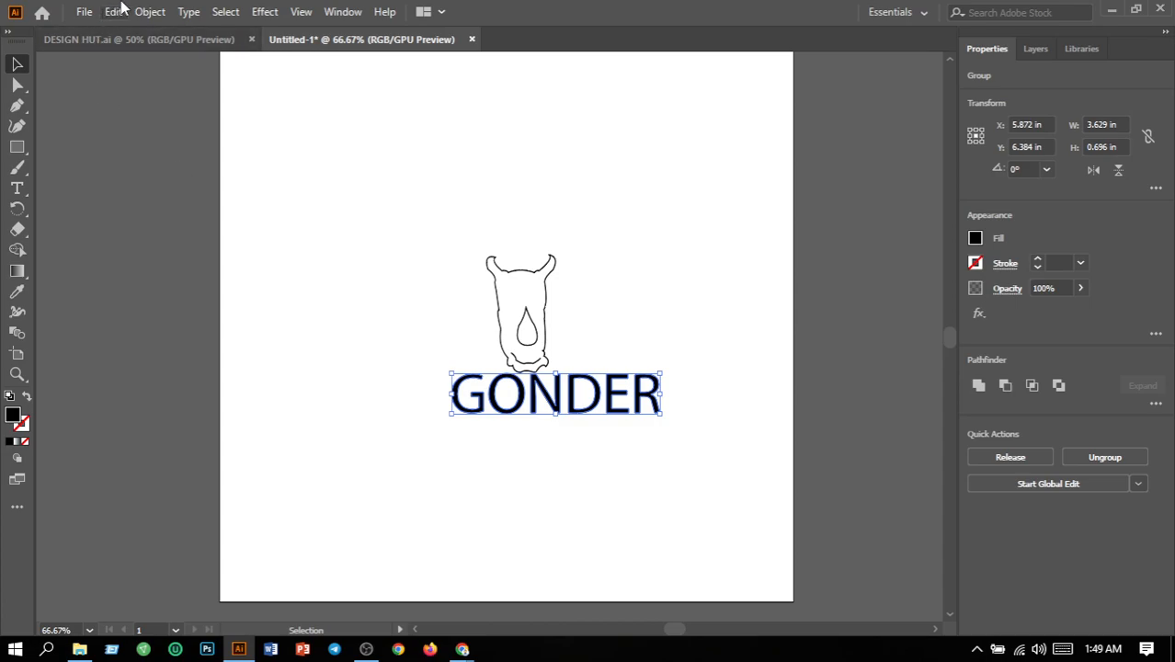
pyautogui.click(149, 12)
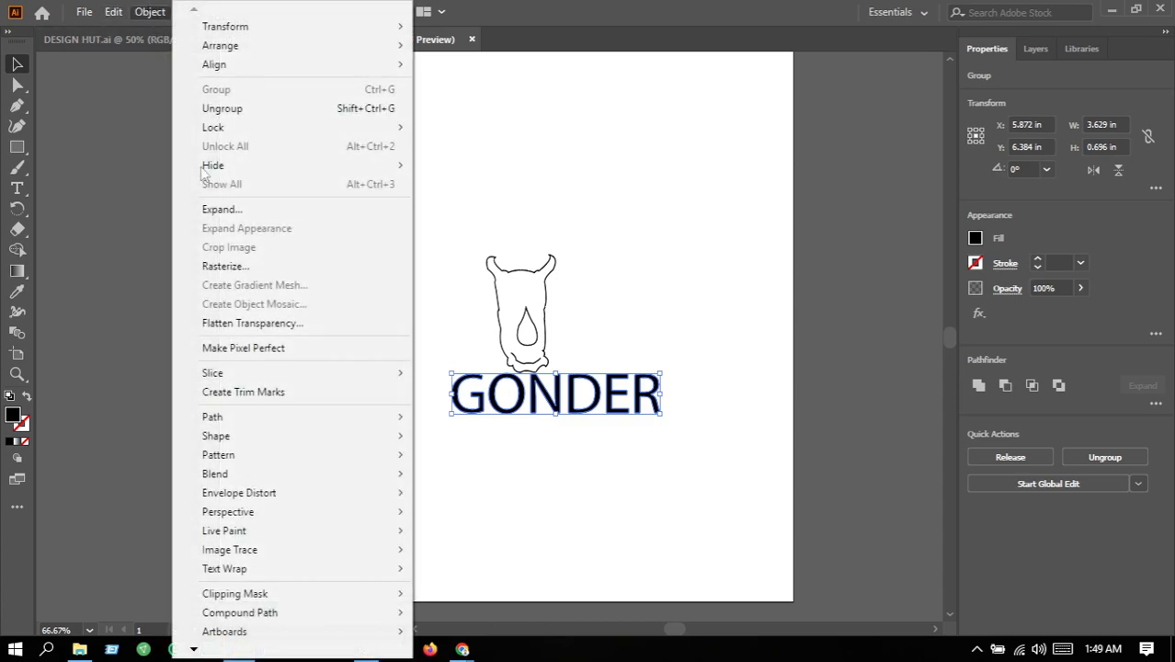
pyautogui.click(222, 109)
pyautogui.click(454, 478)
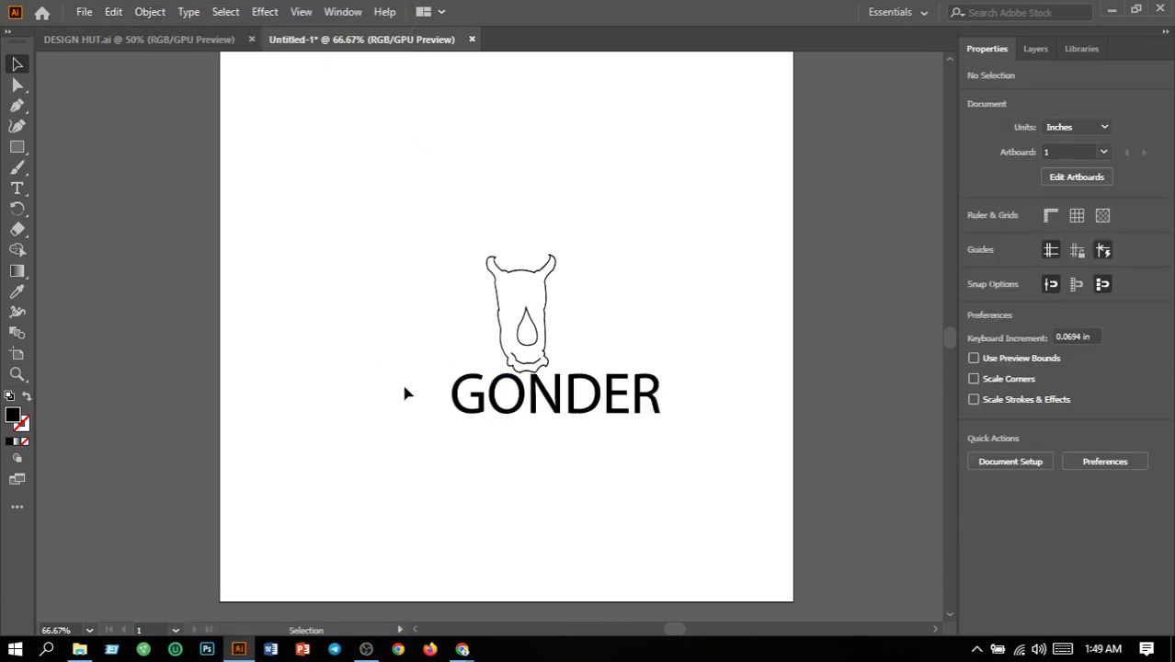
# - Move the letters GON up to the left-hand side of the rhino head, beside its outline, and deselect them
pyautogui.moveTo(457, 401); pyautogui.dragTo(553, 436)
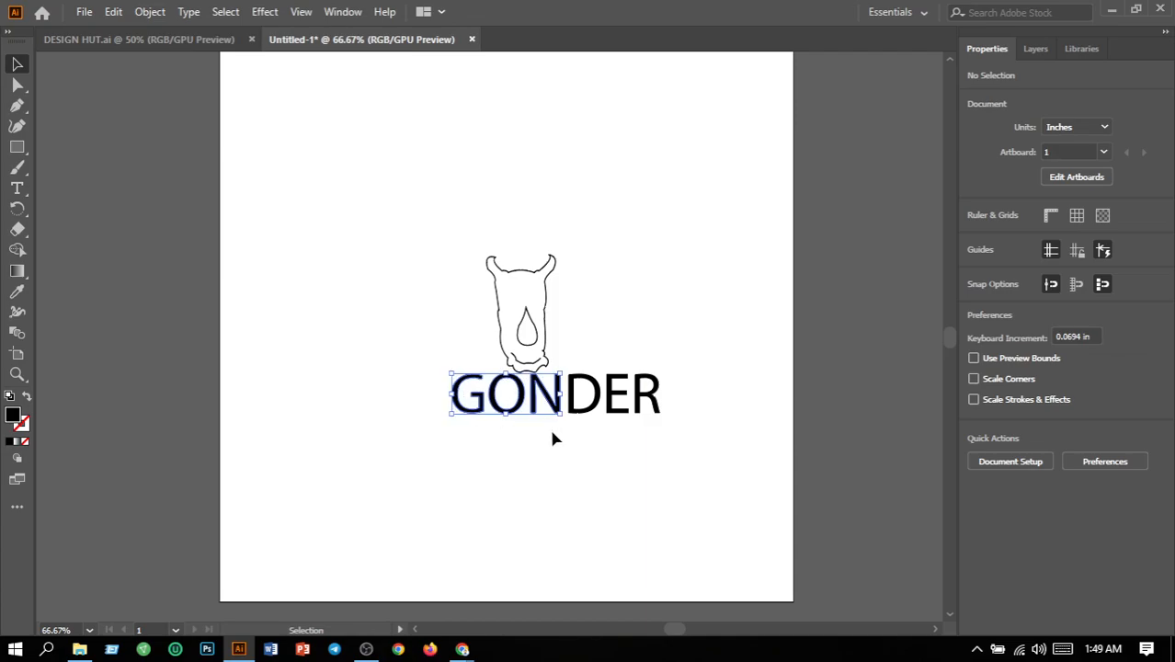
pyautogui.moveTo(522, 391); pyautogui.dragTo(447, 320)
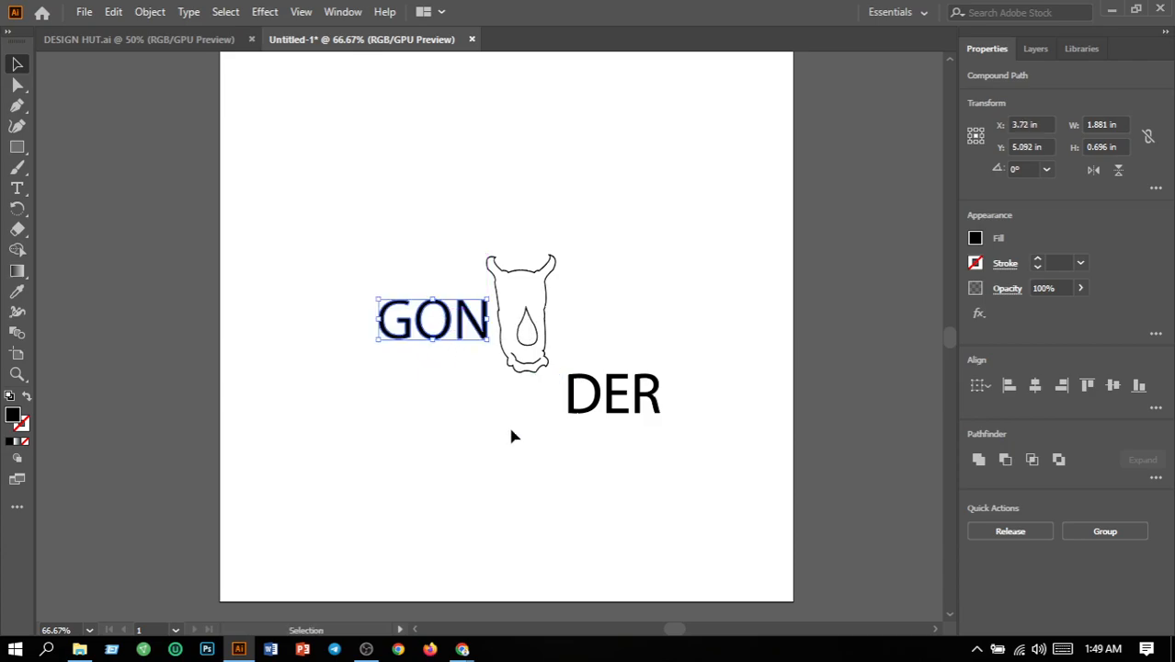
pyautogui.click(521, 456)
# - Move the letters DER up to the right-hand side of the rhino head, level with GON, and nudge them closer to the outline
pyautogui.moveTo(544, 386); pyautogui.dragTo(721, 456)
pyautogui.moveTo(624, 393); pyautogui.dragTo(622, 321)
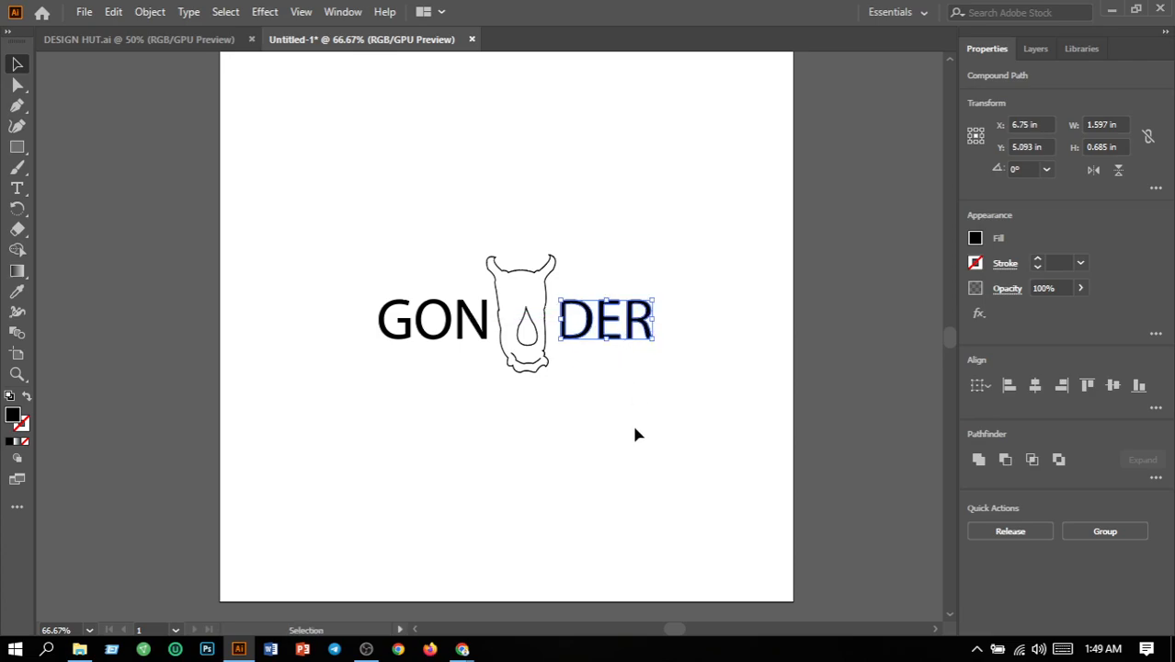
pyautogui.press('Left')
pyautogui.press('Left')
pyautogui.press('Left')
pyautogui.press('Left')
pyautogui.press('Left')
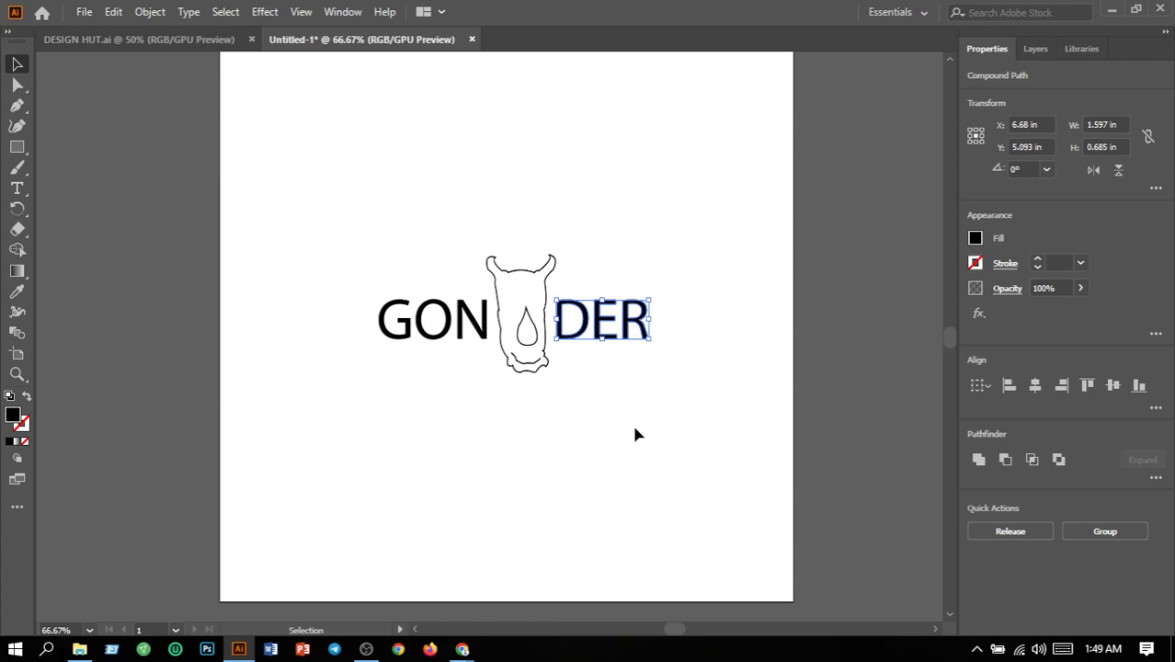
pyautogui.click(634, 434)
pyautogui.hotkey('ctrl', 'a')
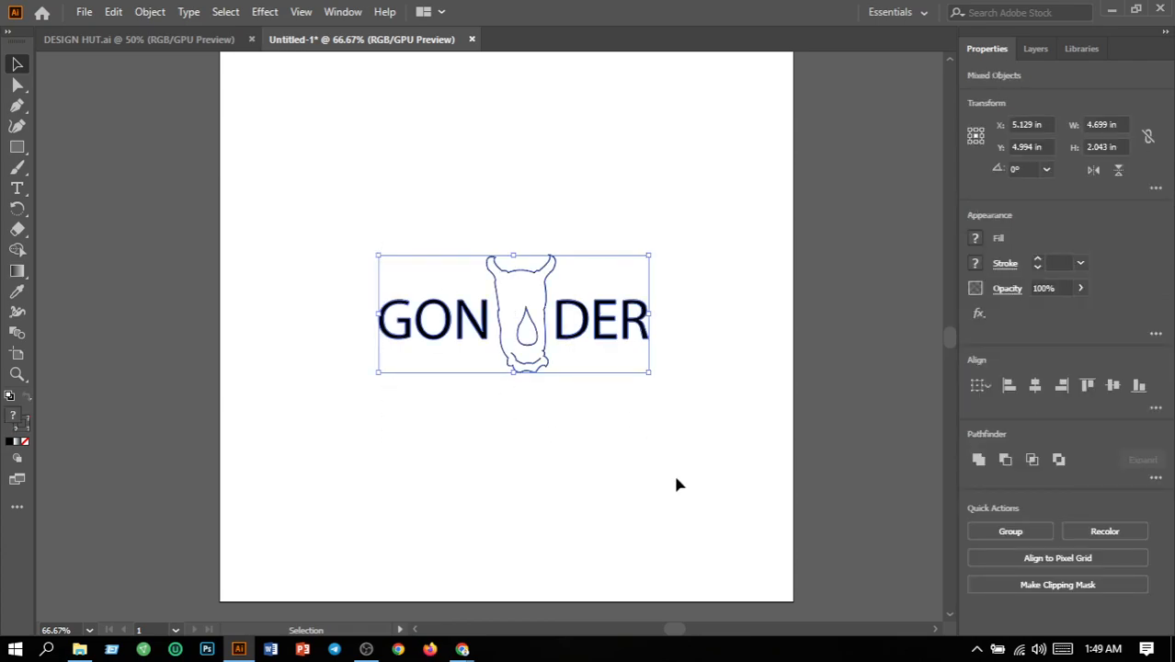
pyautogui.click(662, 489)
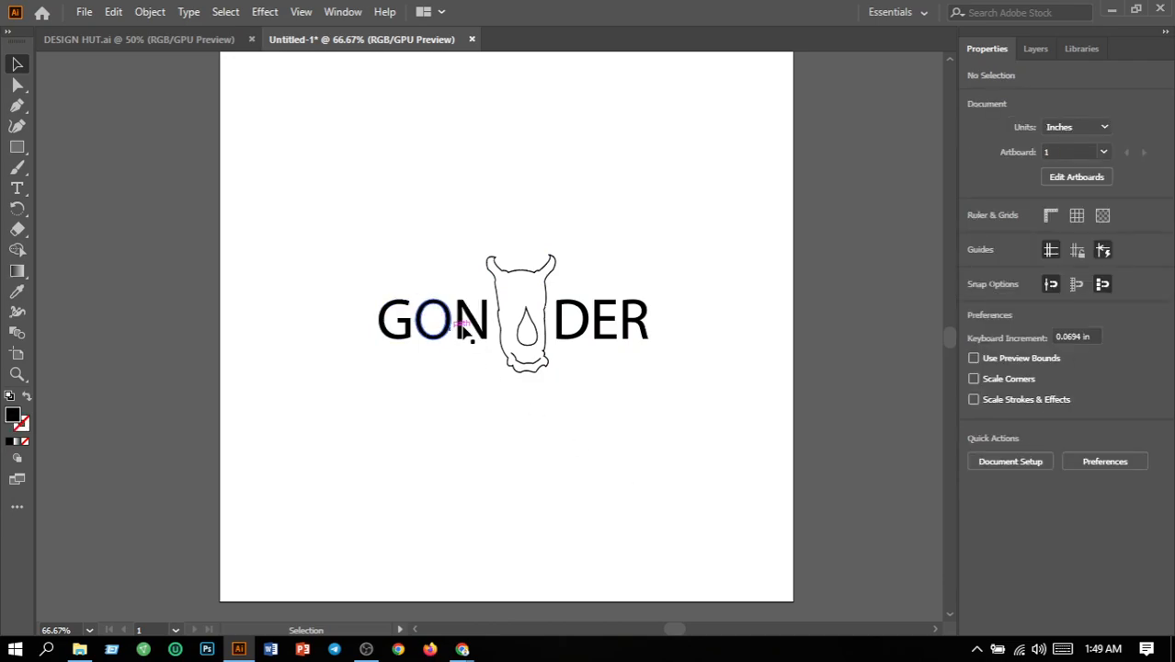
# - Set the stroke colour of the rhino's head outline to dark grey 3F3F3F
pyautogui.click(545, 322)
pyautogui.doubleClick(23, 421)
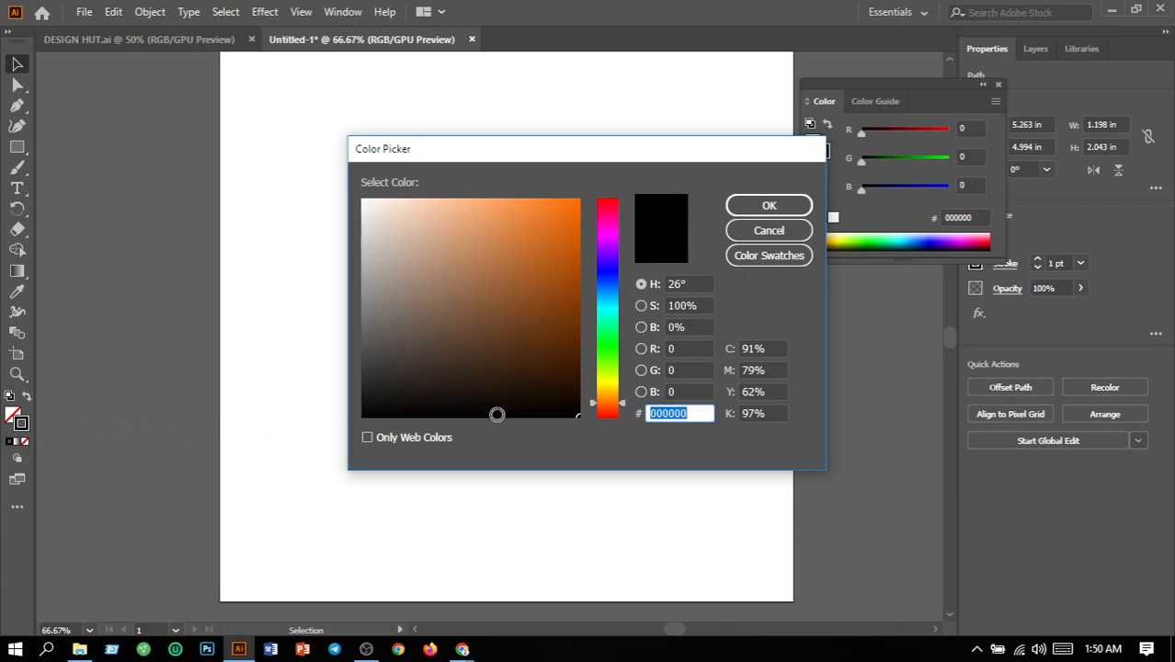
pyautogui.click(366, 361)
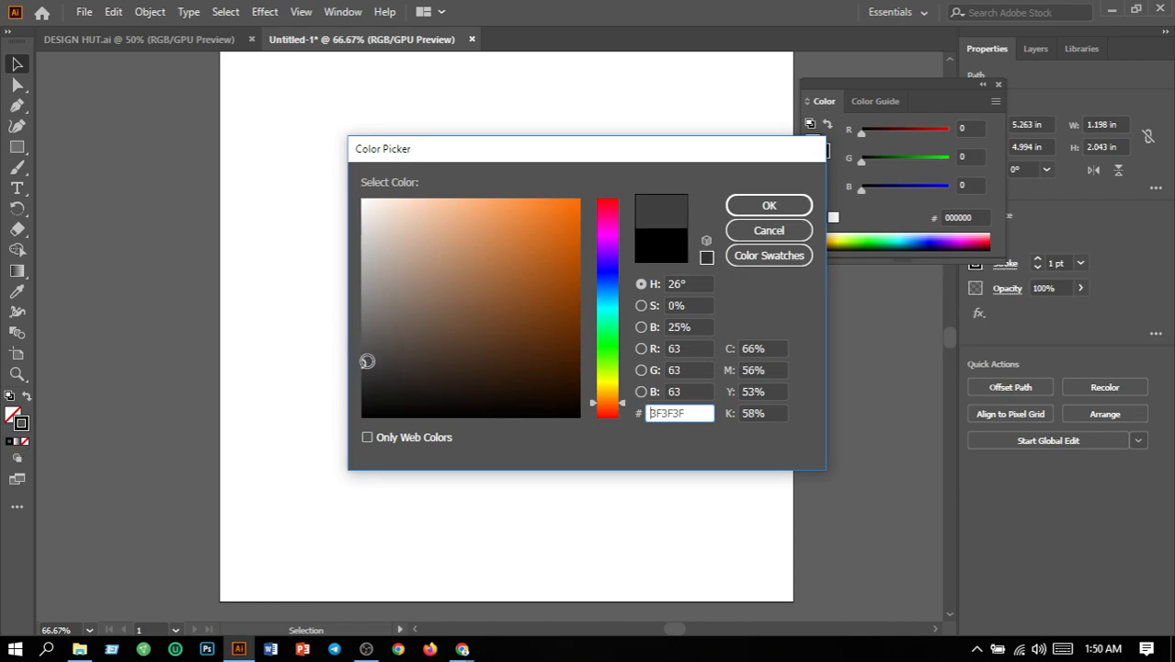
pyautogui.click(766, 205)
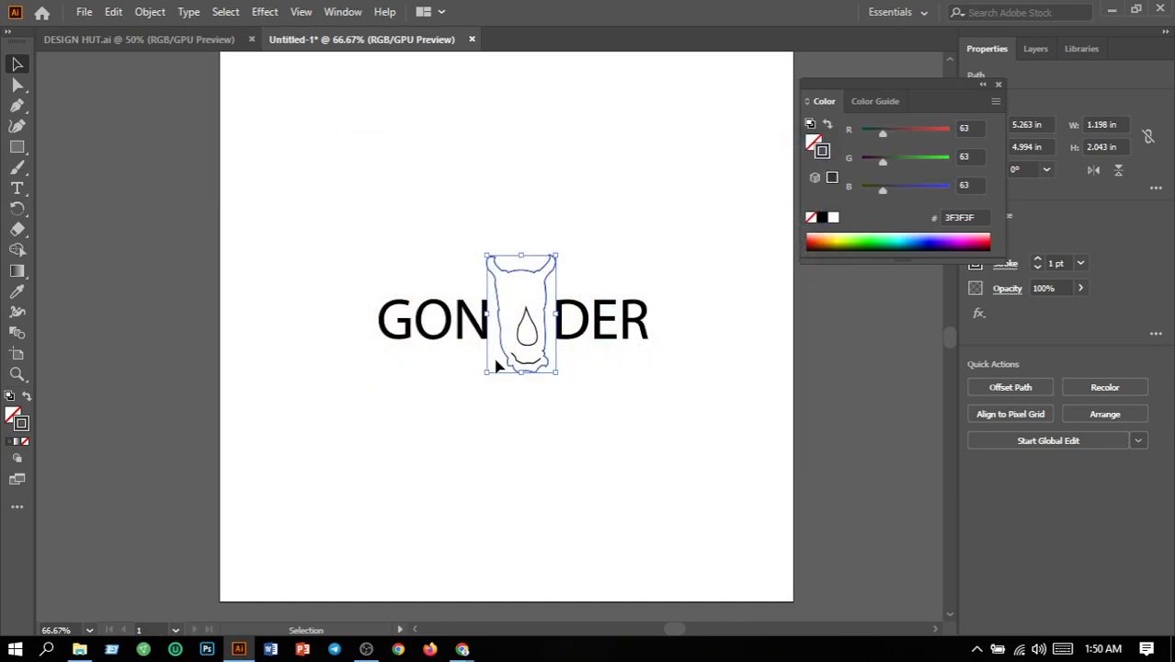
# - Fill the rhino's head outline with grey 5B5B5B and deselect it
pyautogui.click(13, 415)
pyautogui.doubleClick(13, 415)
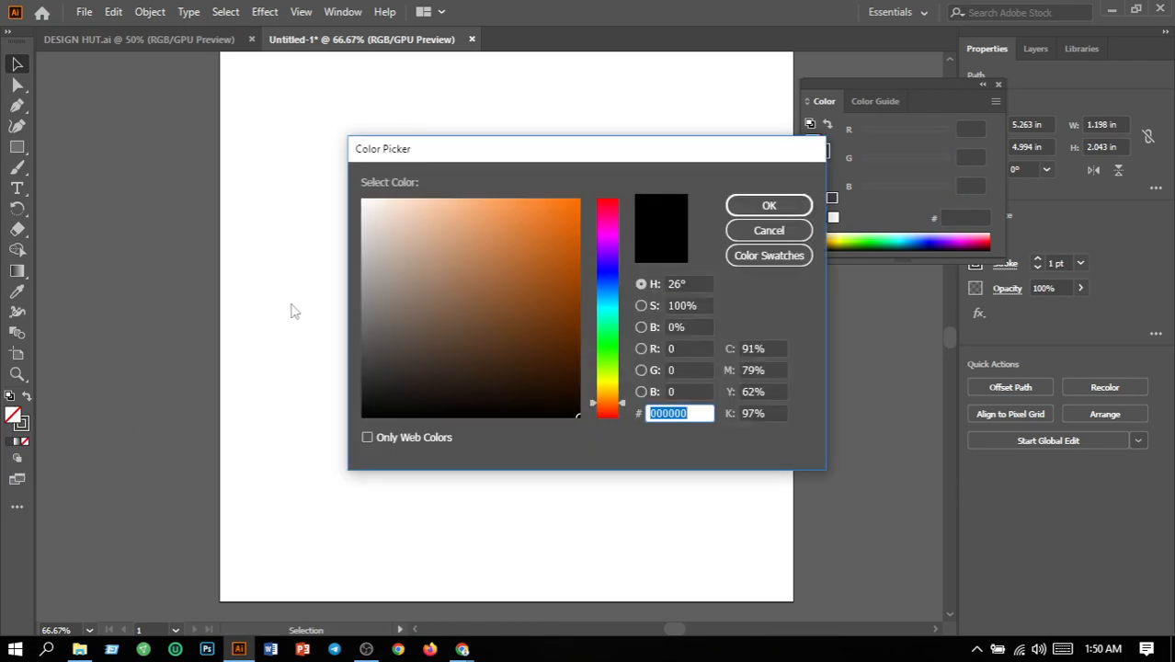
pyautogui.click(361, 338)
pyautogui.click(752, 207)
pyautogui.click(712, 333)
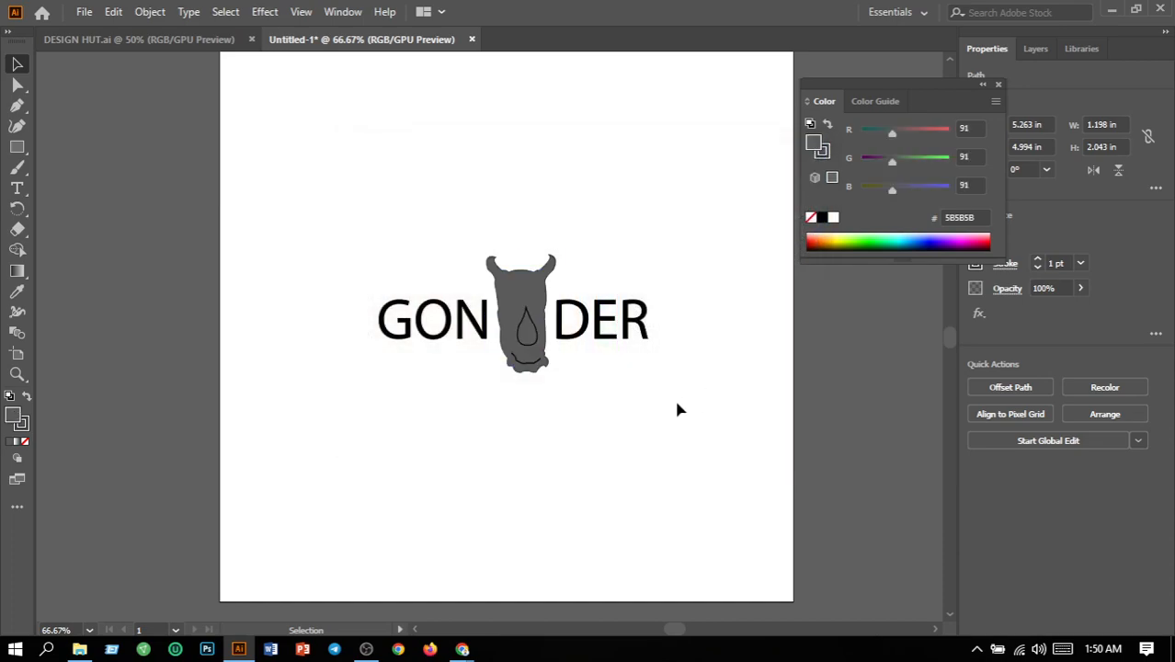
# - Fill the drop-shaped horn on the rhino's head with white FFFFFF, deselect it, and close the floating colour settings
pyautogui.click(535, 336)
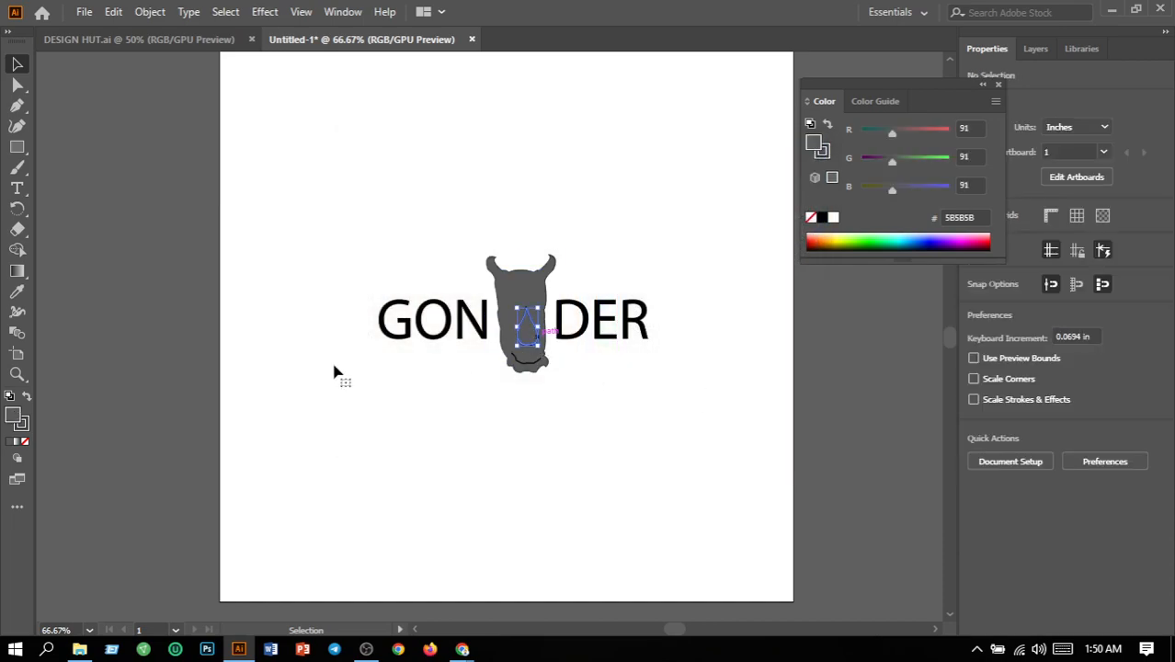
pyautogui.doubleClick(16, 421)
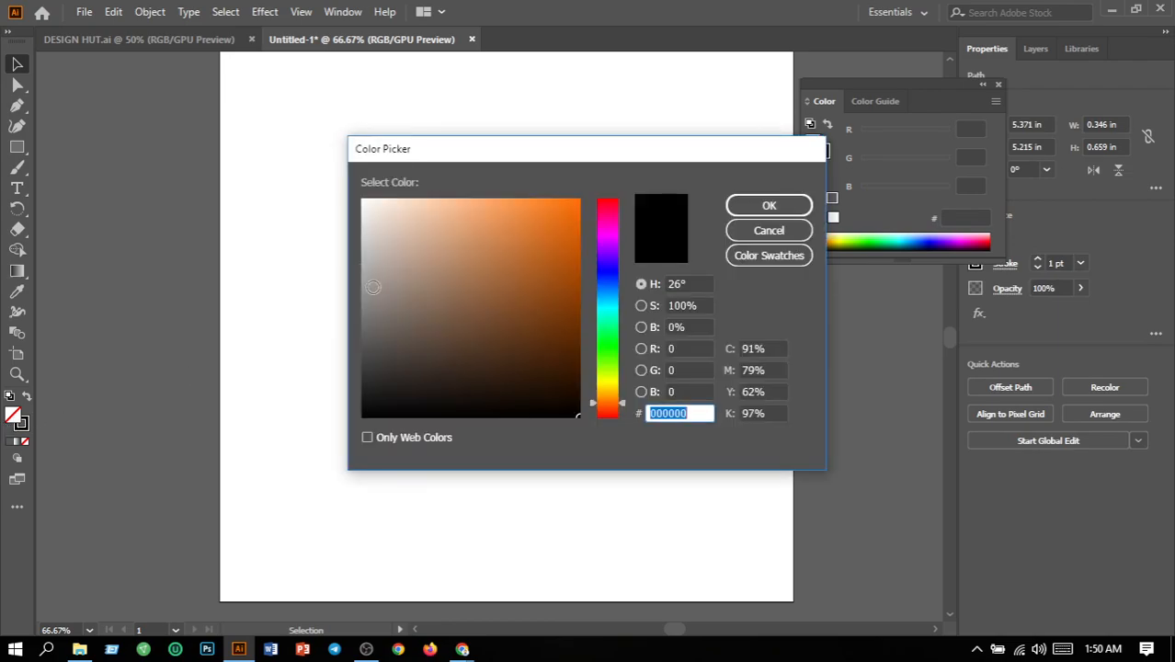
pyautogui.click(360, 199)
pyautogui.click(746, 206)
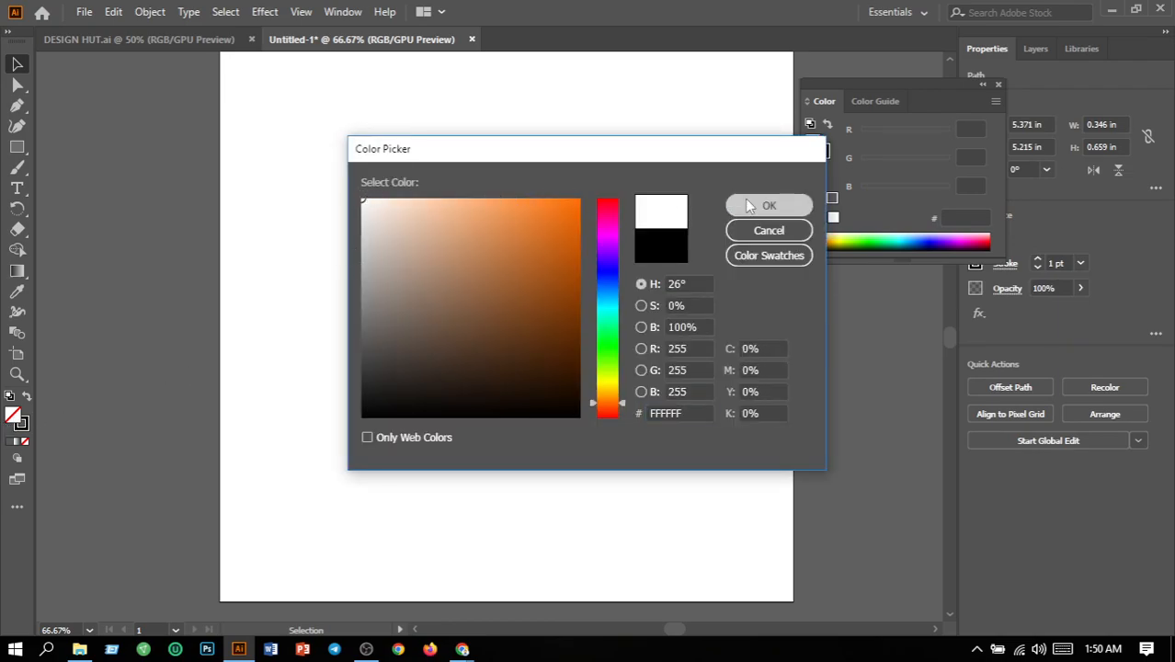
pyautogui.click(740, 292)
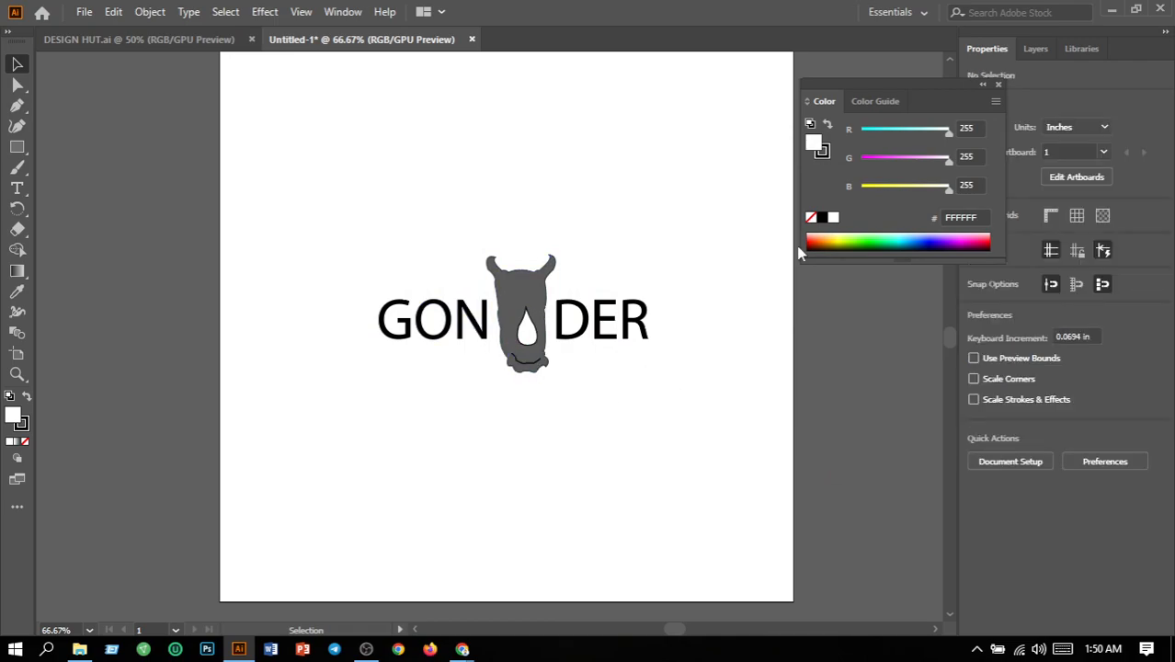
pyautogui.click(1000, 83)
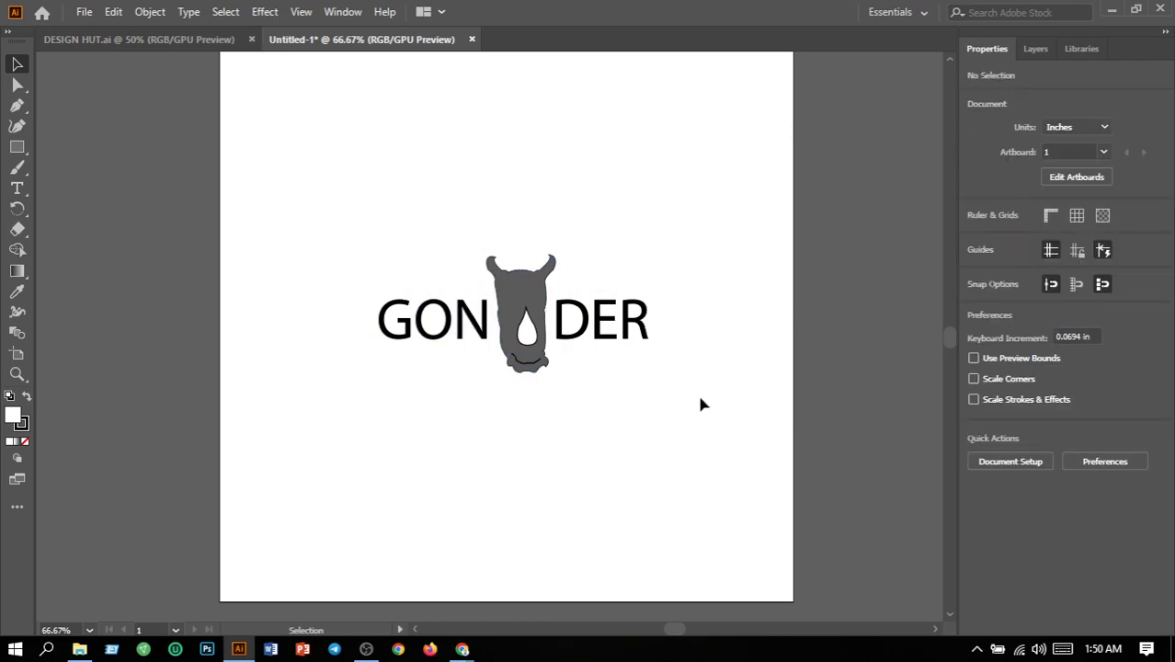
pyautogui.moveTo(297, 263); pyautogui.dragTo(720, 449)
pyautogui.click(720, 450)
pyautogui.moveTo(366, 649)
pyautogui.click(372, 608)
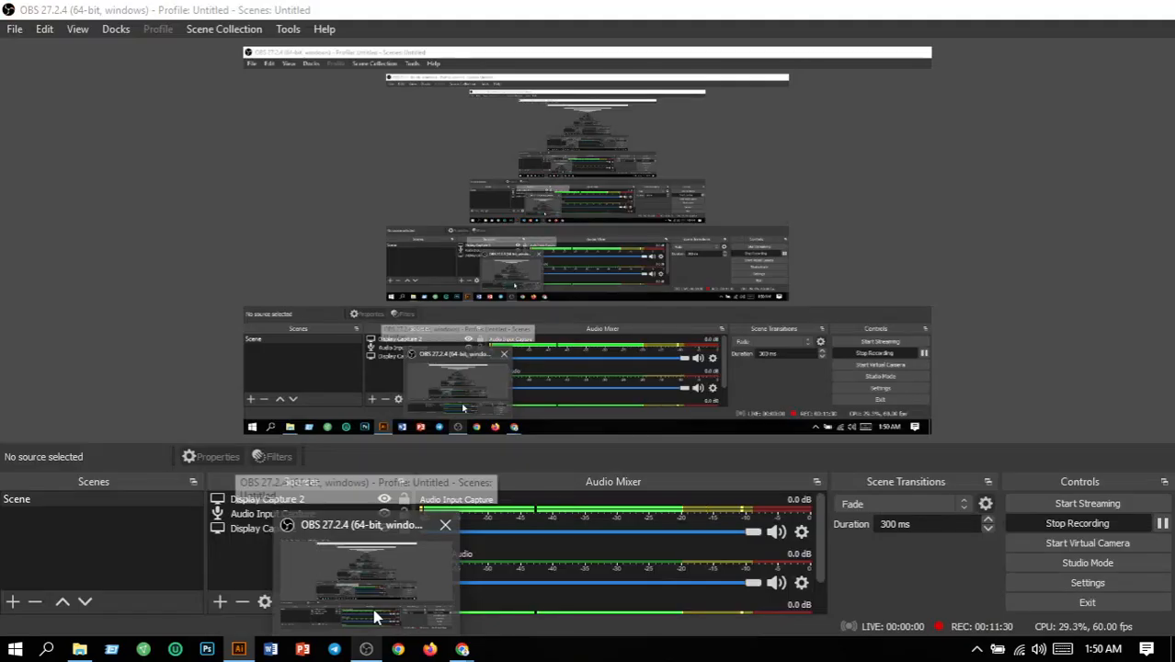